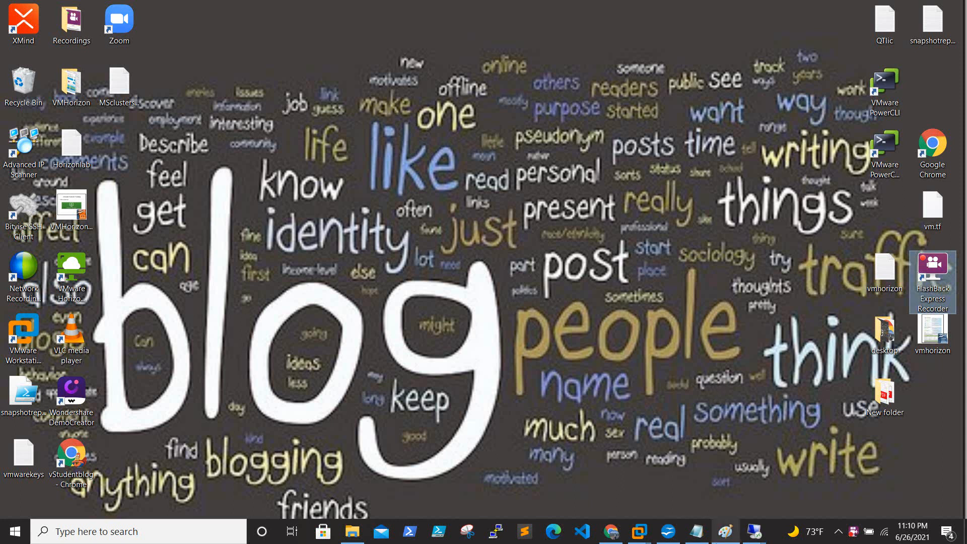
# Switch to the OpenOffice Writer document and insert "SQL 2016" after "install" in item 4 of the Step 1 list.
pyautogui.click(668, 531)
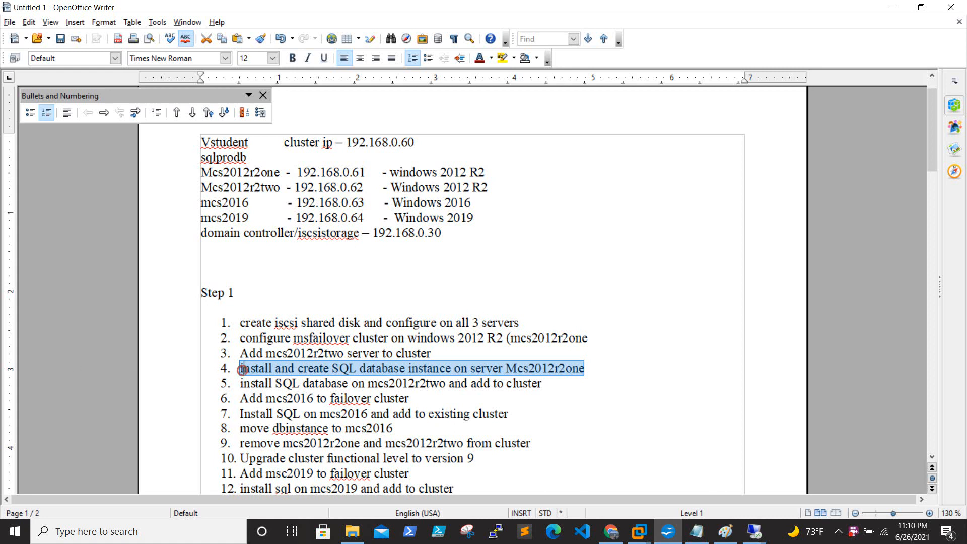
pyautogui.click(242, 369)
pyautogui.moveTo(225, 369); pyautogui.dragTo(392, 372)
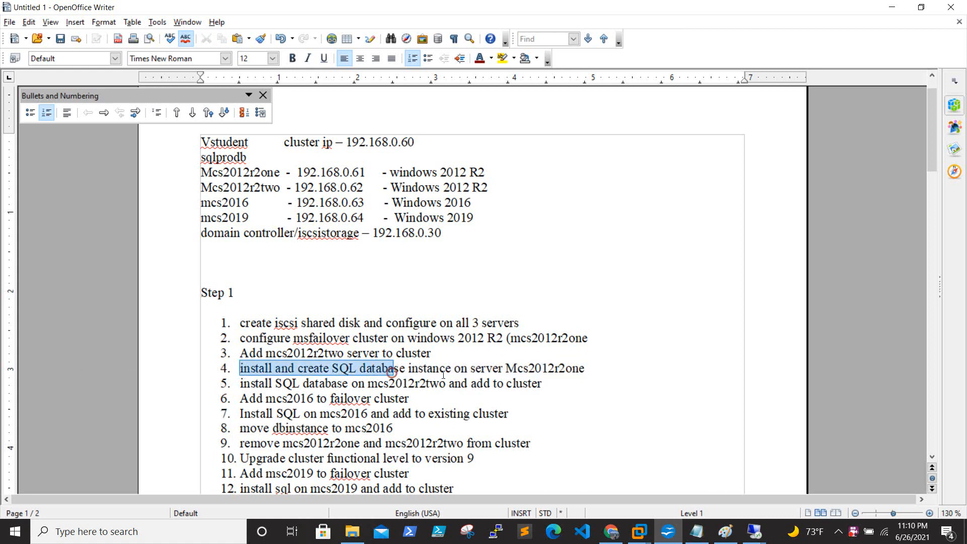
pyautogui.click(446, 373)
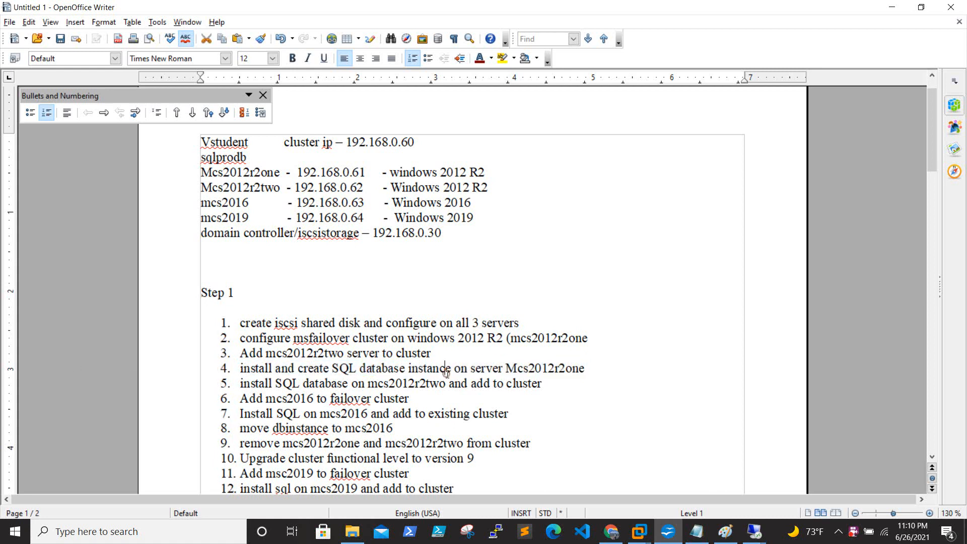
pyautogui.click(276, 368)
pyautogui.write('SQL 20')
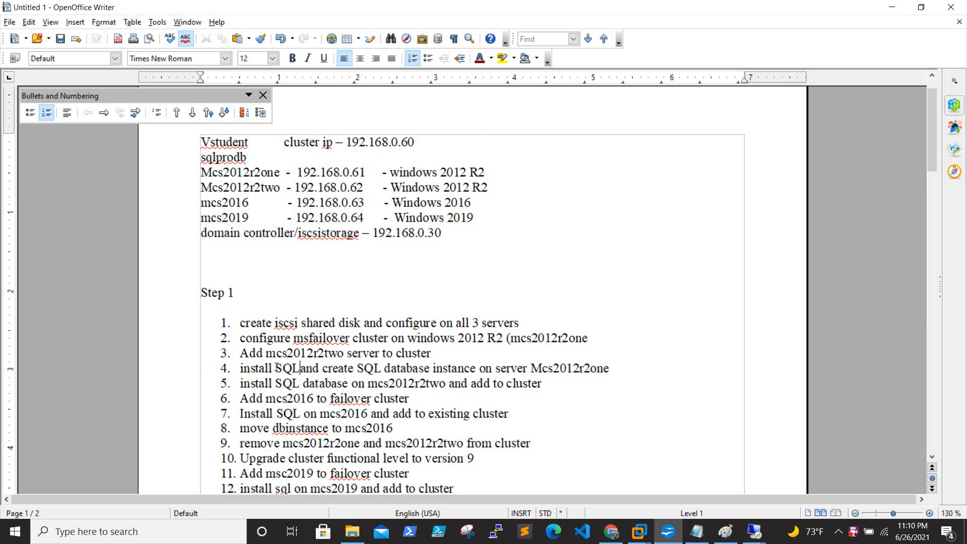
pyautogui.write('16')
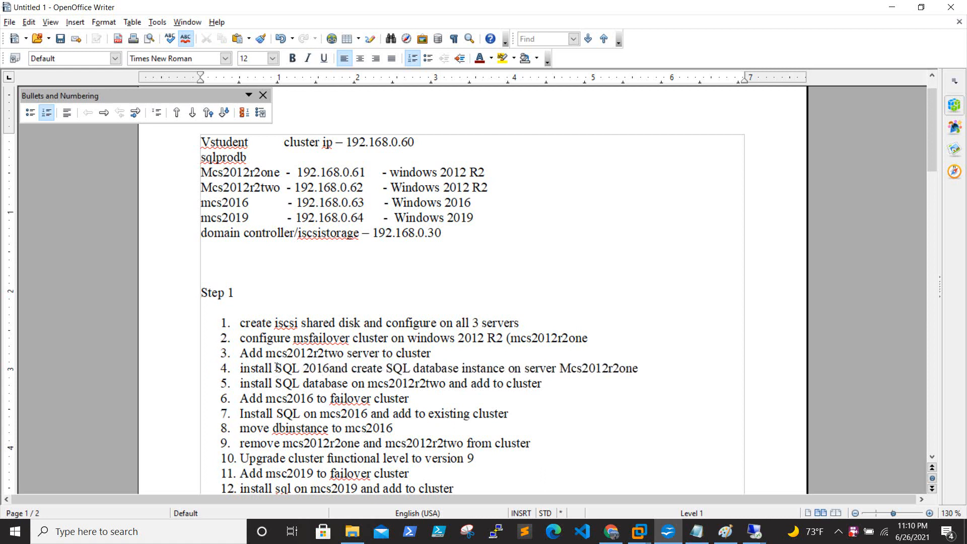
pyautogui.click(662, 370)
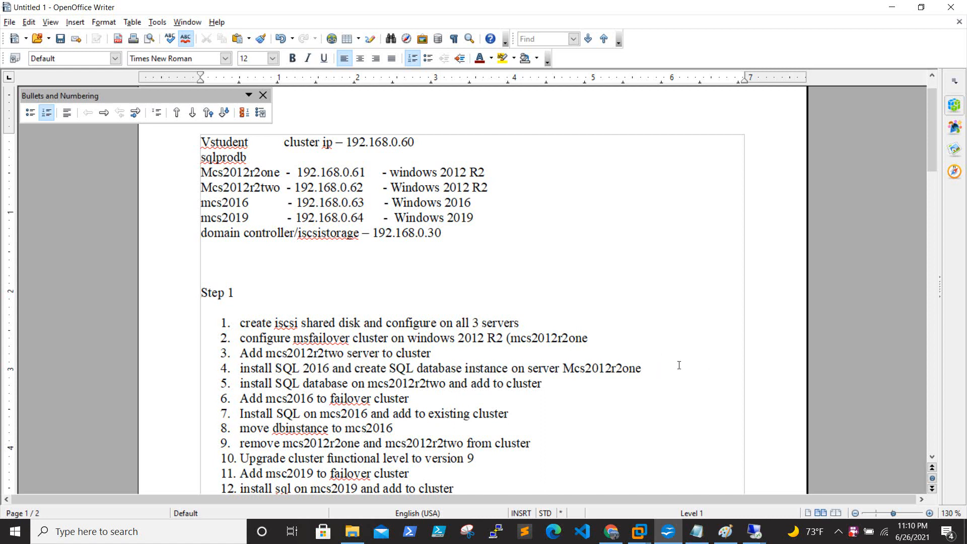
# Highlight list items 4 and 5, which cover the SQL installation on Mcs2012r2one and mcs2012r2two.
pyautogui.moveTo(542, 384); pyautogui.dragTo(250, 384)
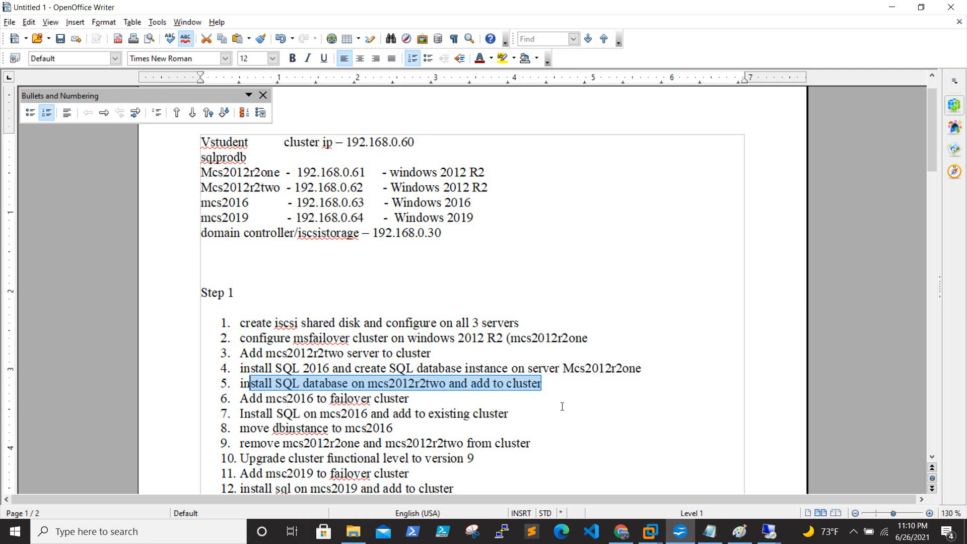
pyautogui.click(558, 381)
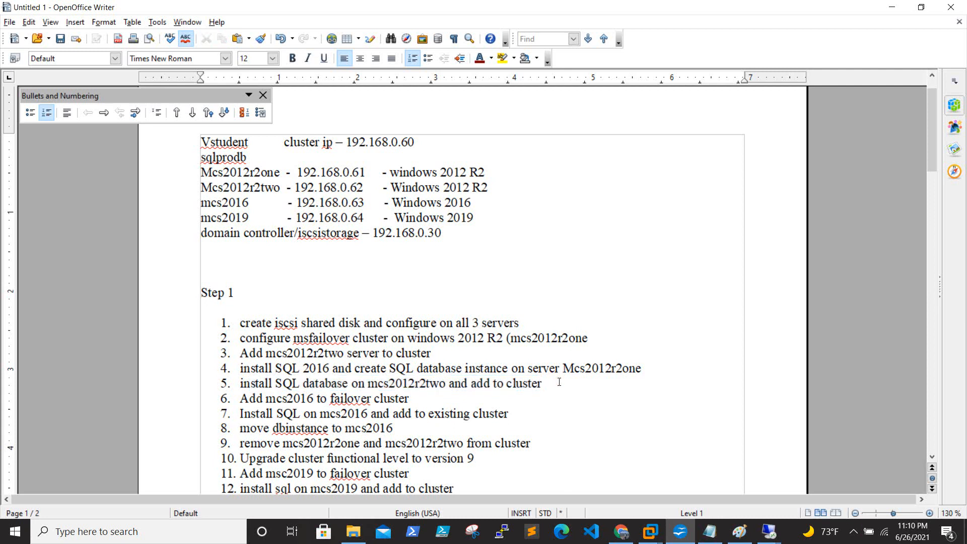
pyautogui.moveTo(550, 382); pyautogui.dragTo(233, 368)
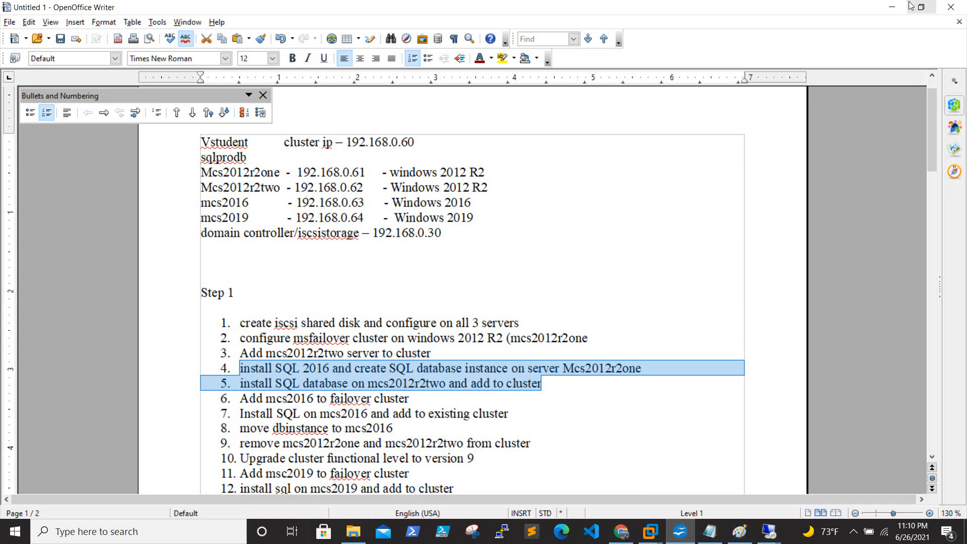
# Change the cluster name in the first line of the document to Vstudent1.
pyautogui.scroll(1, 406, 233)
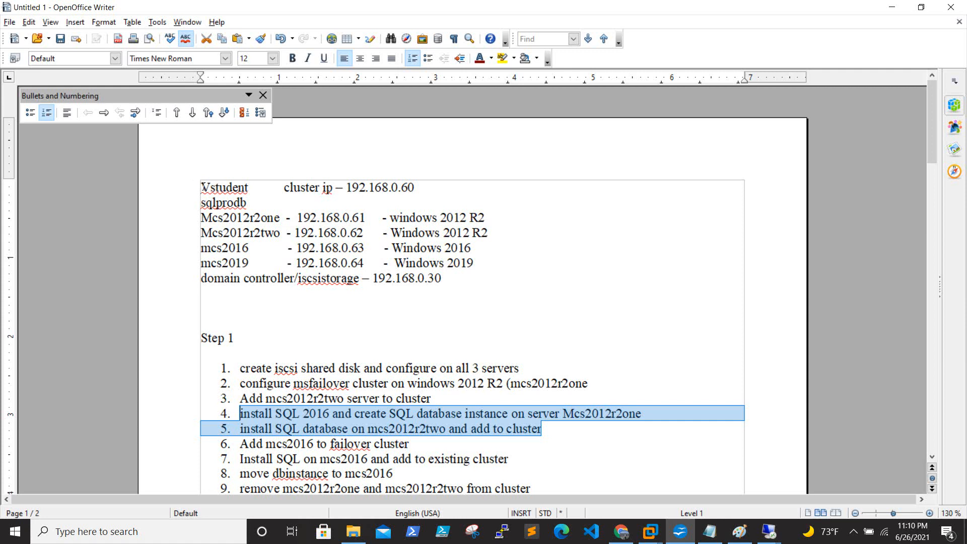
pyautogui.moveTo(201, 187); pyautogui.dragTo(248, 187)
pyautogui.click(263, 188)
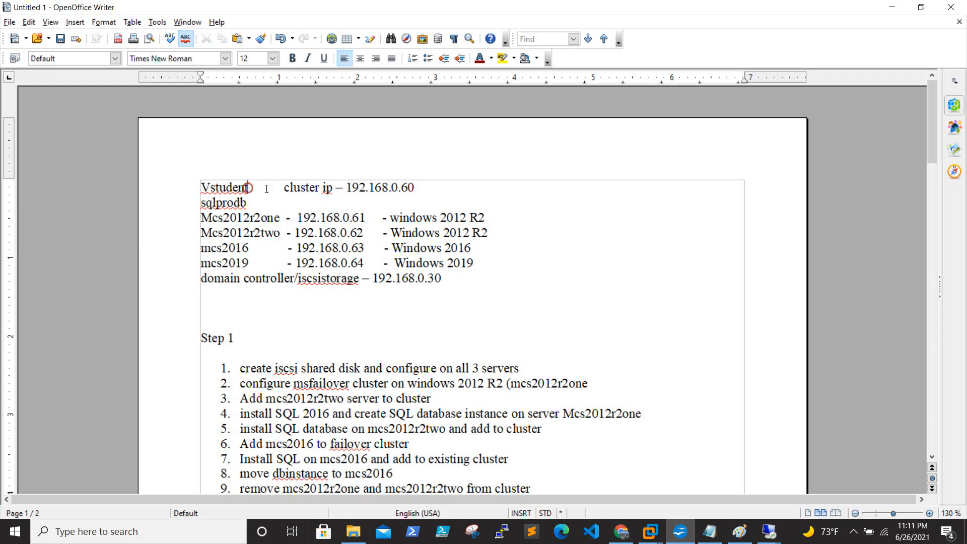
pyautogui.write('1')
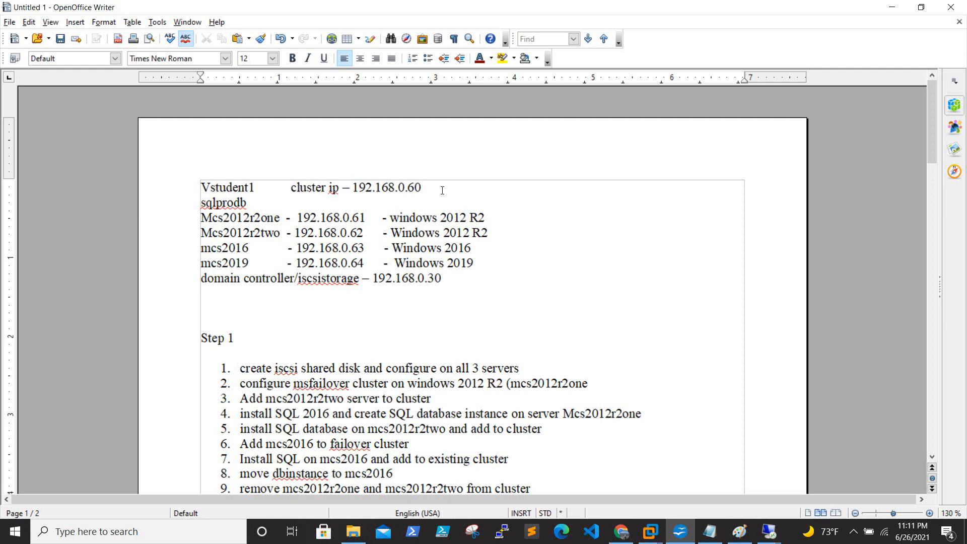
# Highlight the cluster IP address and the sqlprodb name in the server list.
pyautogui.moveTo(422, 187); pyautogui.dragTo(352, 187)
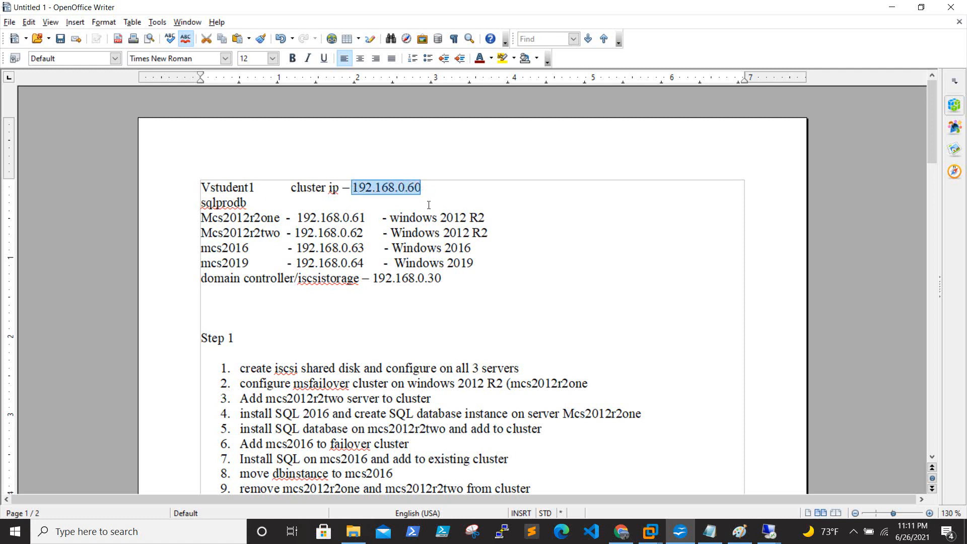
pyautogui.moveTo(202, 203); pyautogui.dragTo(250, 200)
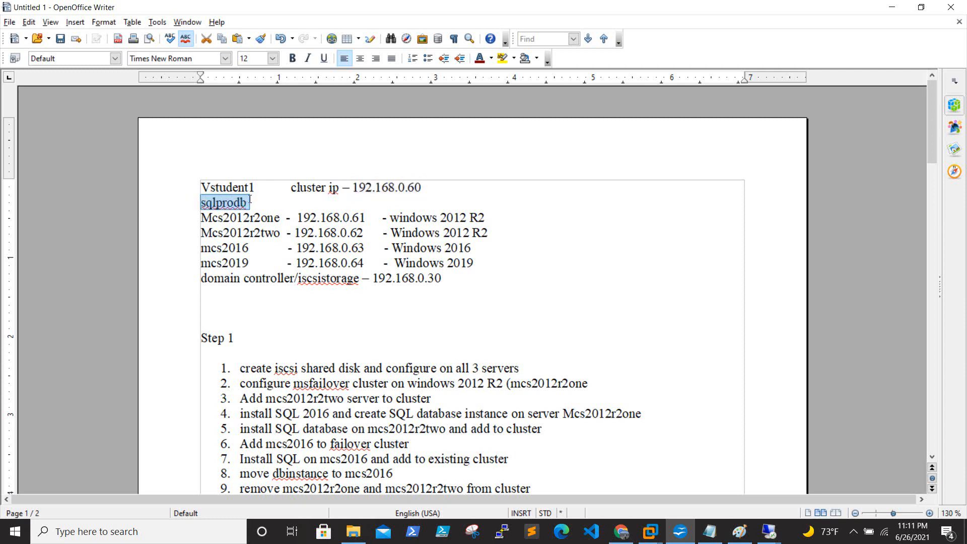
pyautogui.click(250, 200)
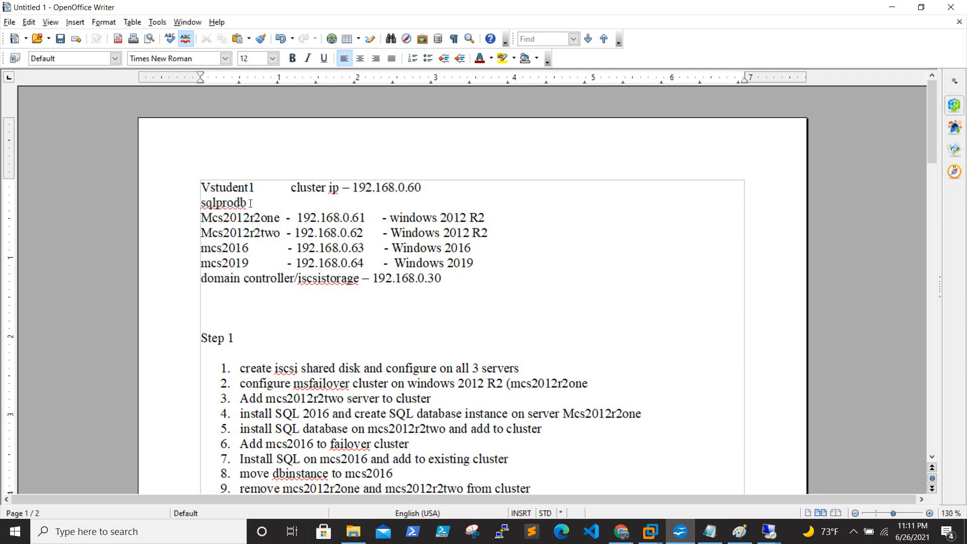
pyautogui.moveTo(247, 203); pyautogui.dragTo(200, 203)
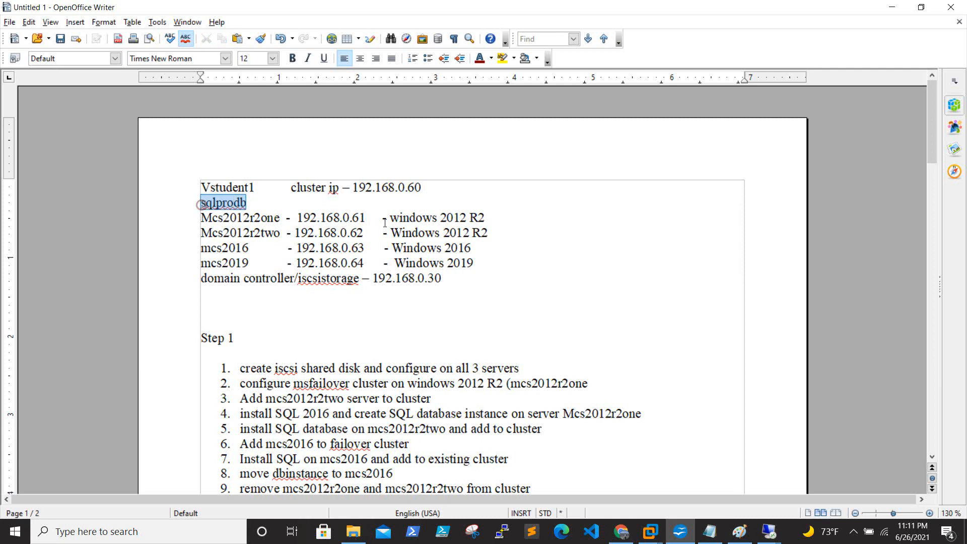
# Switch to the 192.168.0.61 remote session and check the vstudent1 cluster roles and the server's drives in This PC.
pyautogui.click(769, 531)
pyautogui.click(885, 478)
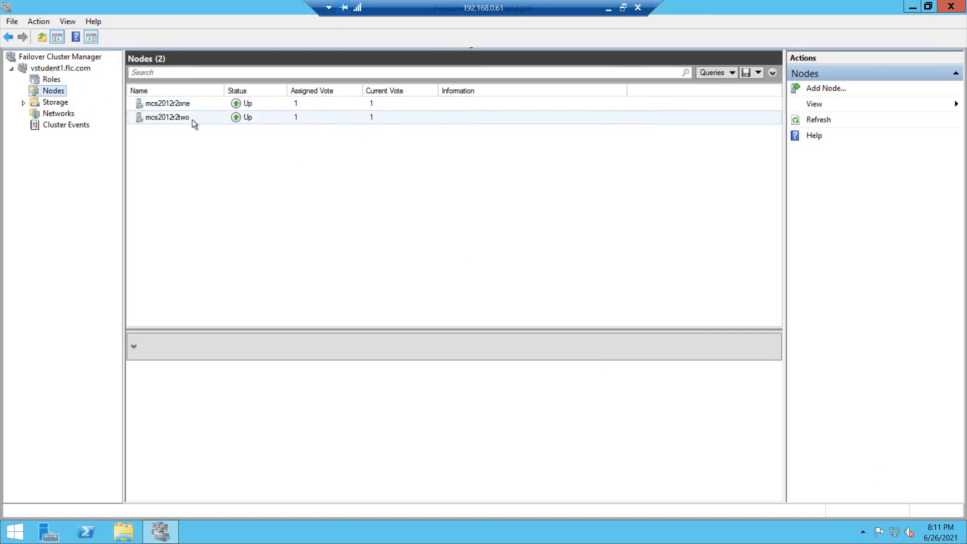
pyautogui.click(50, 79)
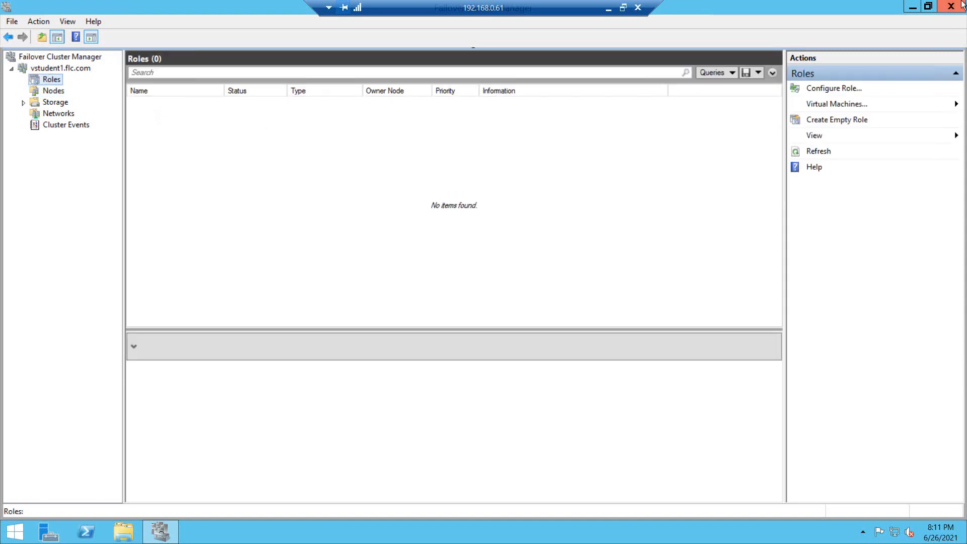
pyautogui.click(160, 532)
pyautogui.click(18, 531)
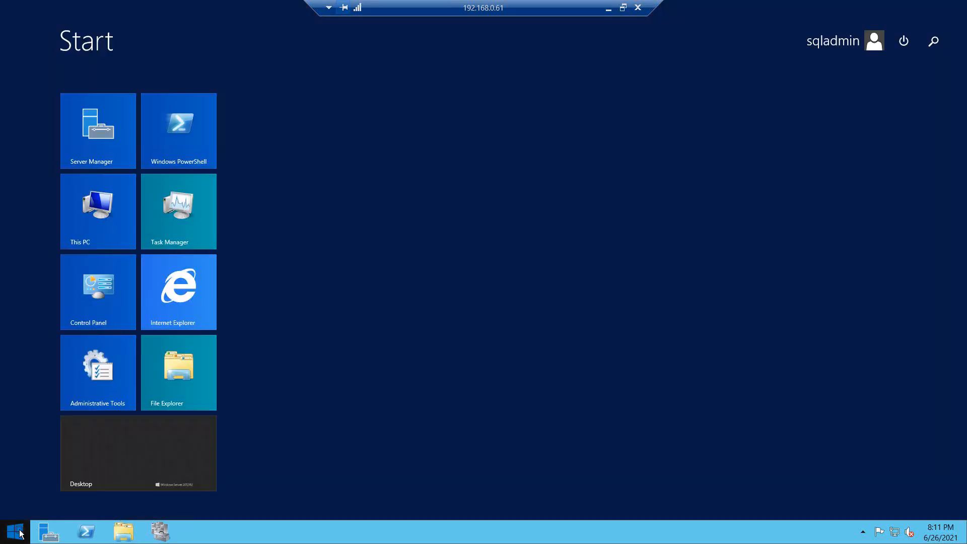
pyautogui.click(93, 213)
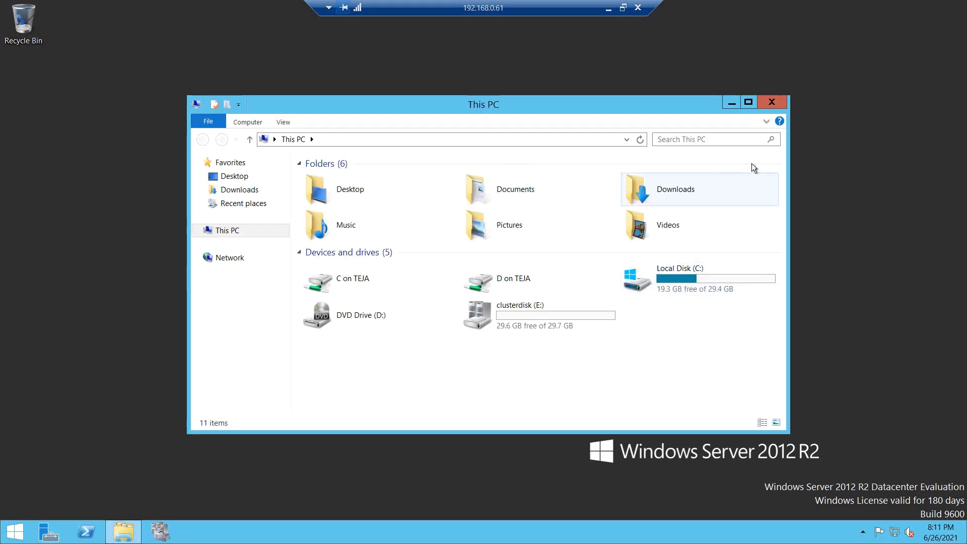
pyautogui.click(608, 8)
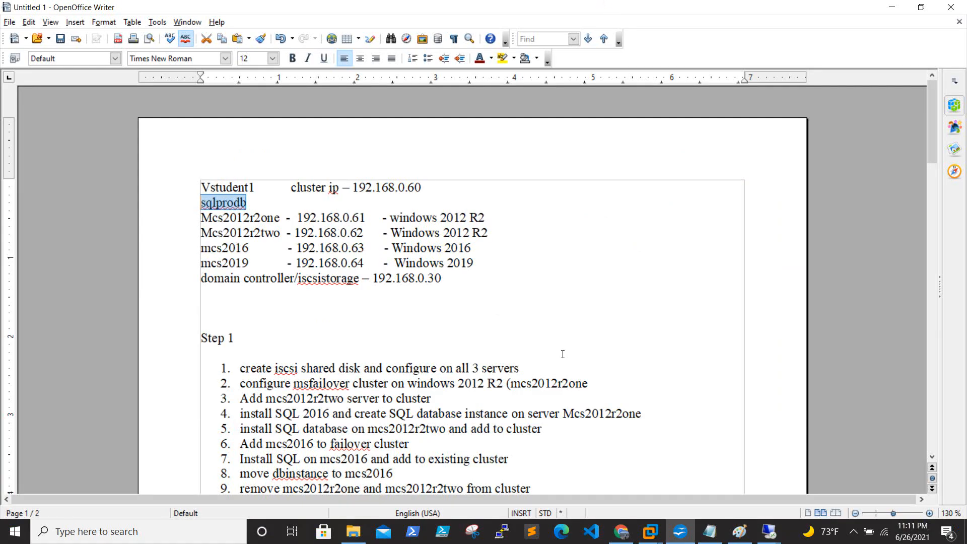
# In VMware Workstation, assign the SQLServer2016SP2-FullSlipstream-x64-ENU ISO image to the CD/DVD drive of MCS2012R2one.
pyautogui.moveTo(643, 531)
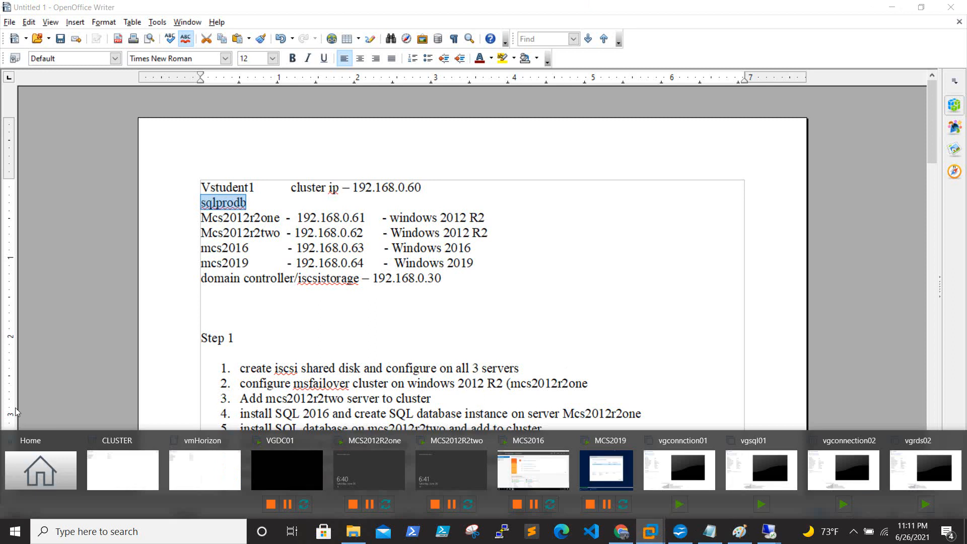
pyautogui.click(533, 468)
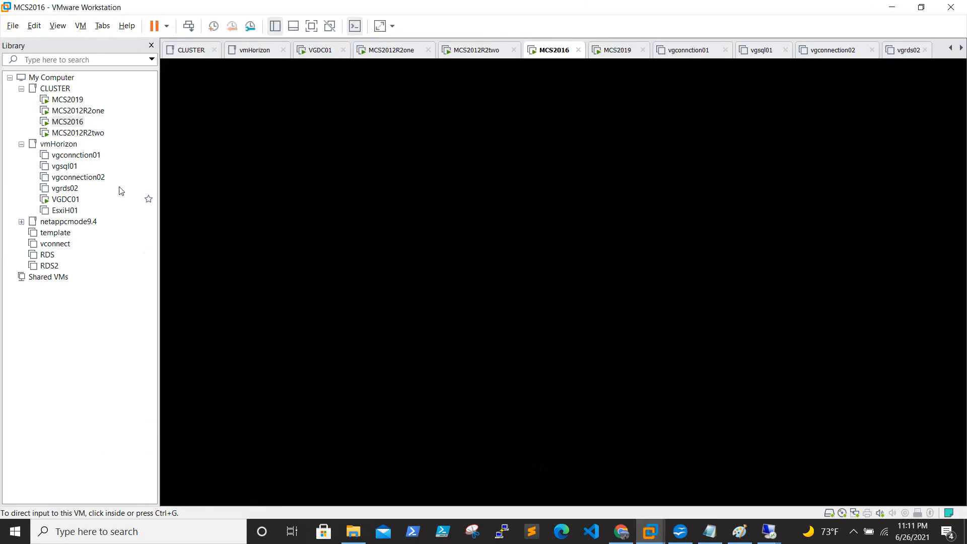
pyautogui.click(70, 112)
pyautogui.rightClick(71, 112)
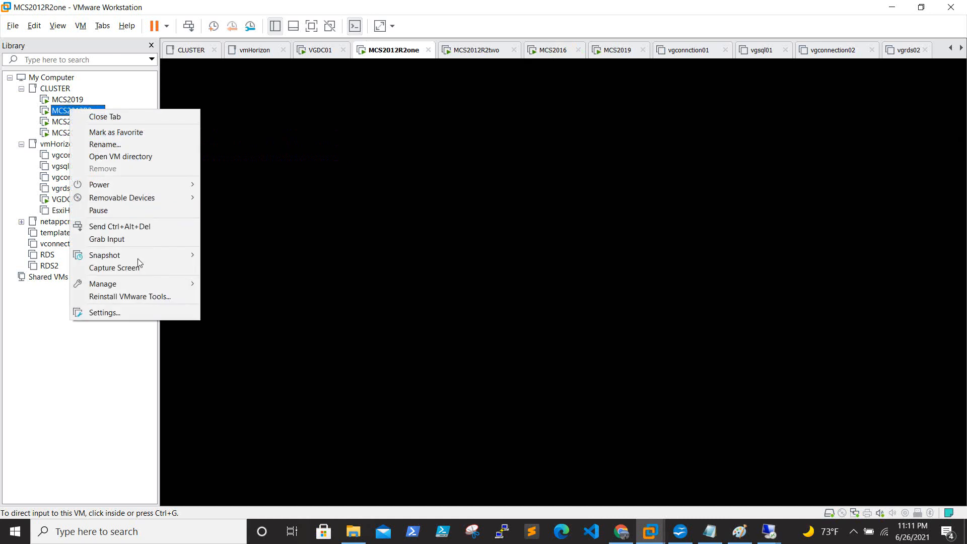
pyautogui.click(124, 312)
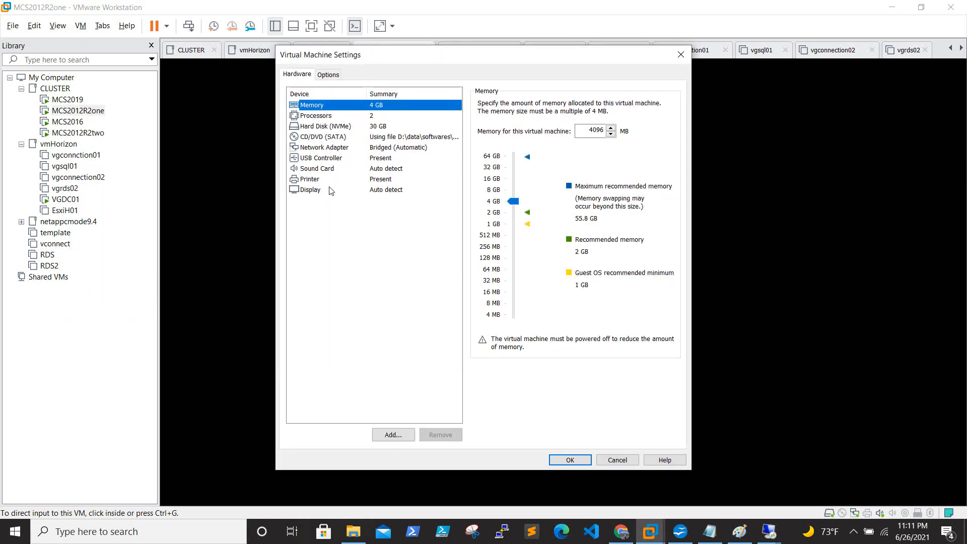
pyautogui.click(375, 137)
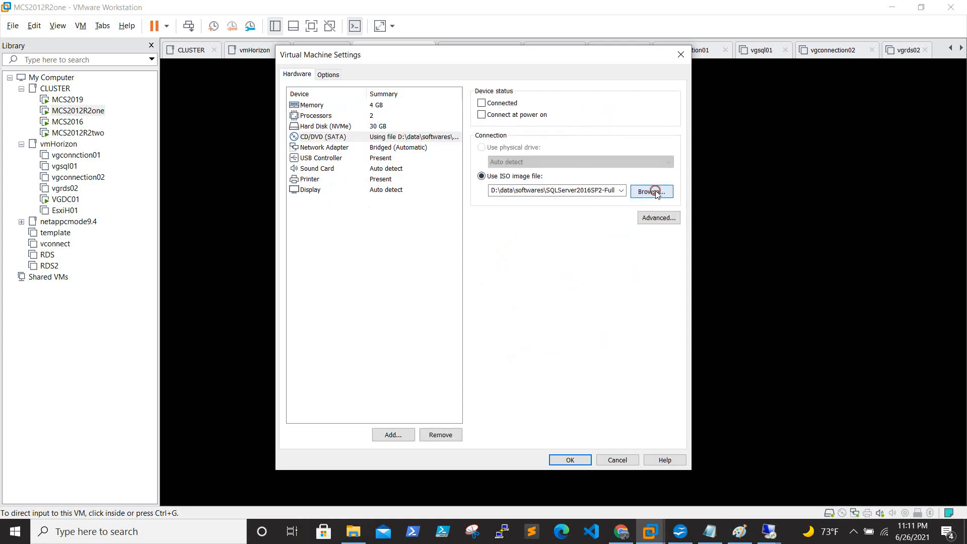
pyautogui.click(653, 192)
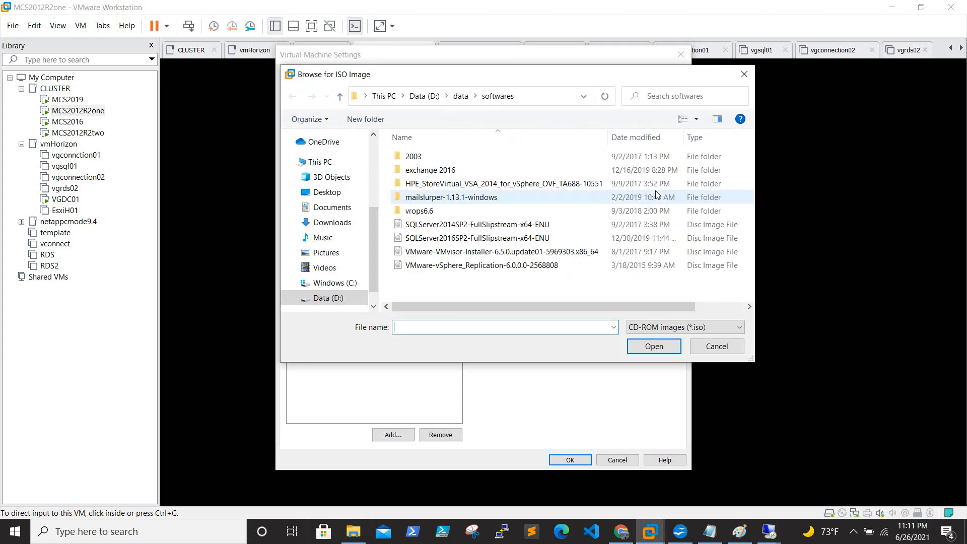
pyautogui.click(484, 238)
pyautogui.click(645, 347)
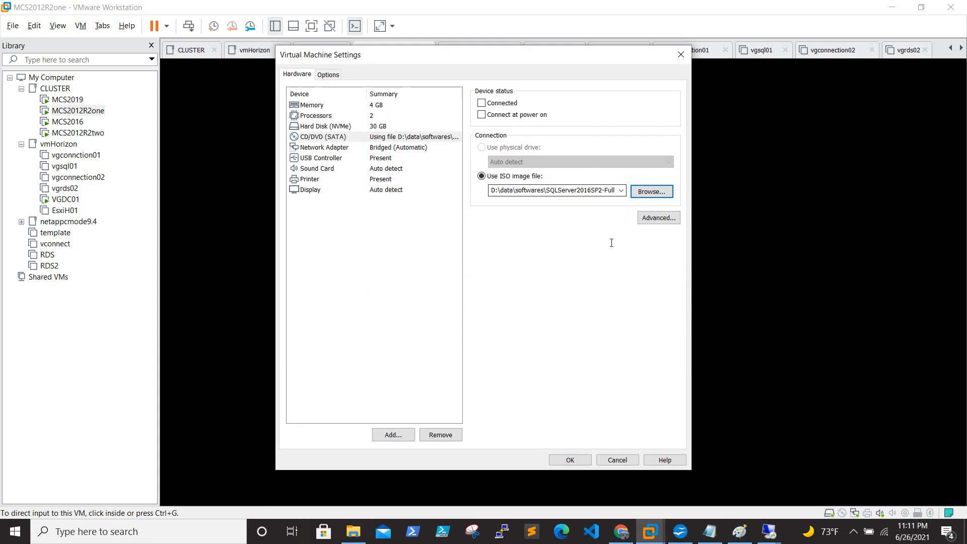
# Connect the CD/DVD drive of MCS2012R2one and apply its virtual machine settings.
pyautogui.click(481, 104)
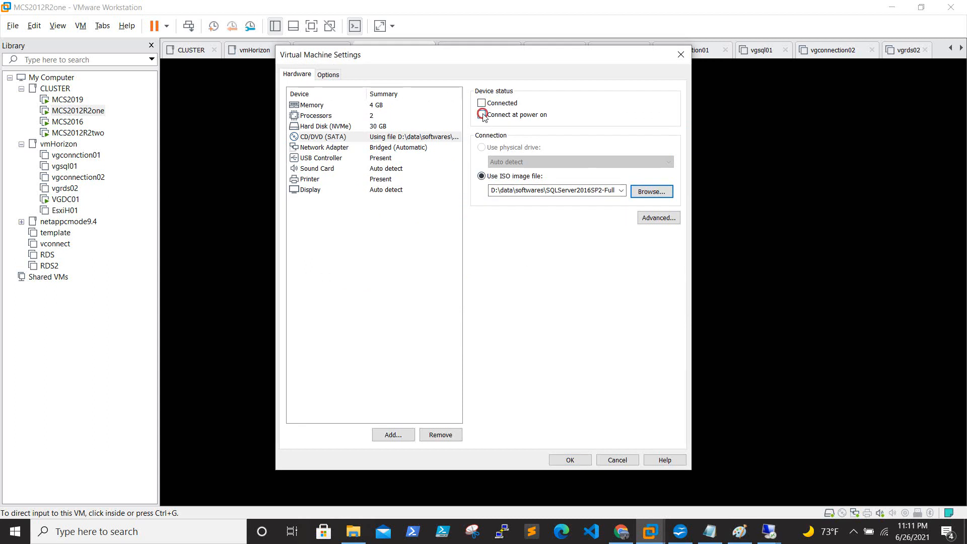
pyautogui.click(483, 113)
pyautogui.click(482, 114)
pyautogui.click(569, 459)
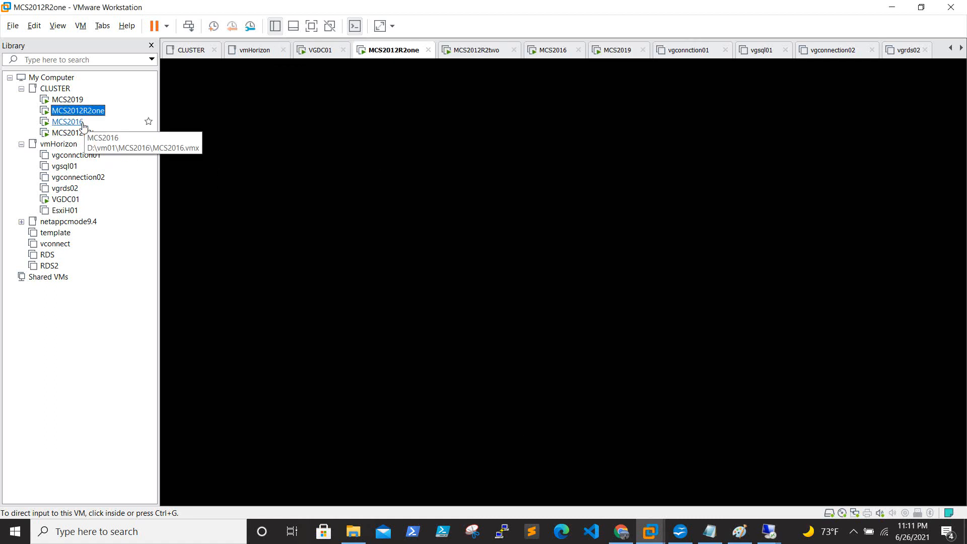
# Connect the CD/DVD drive of MCS2012R2two with its SQL Server 2016 SP2 ISO image and apply the settings.
pyautogui.click(78, 133)
pyautogui.rightClick(78, 133)
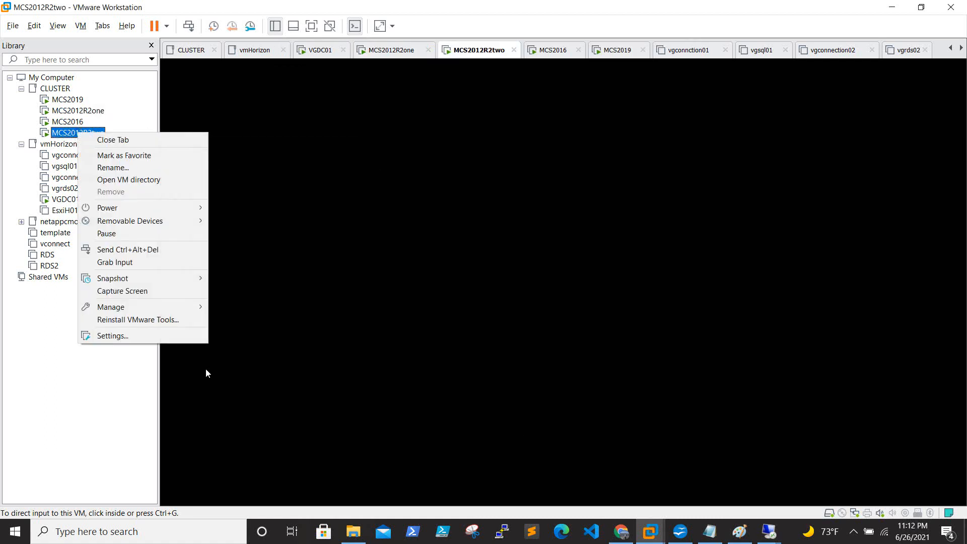
pyautogui.click(144, 336)
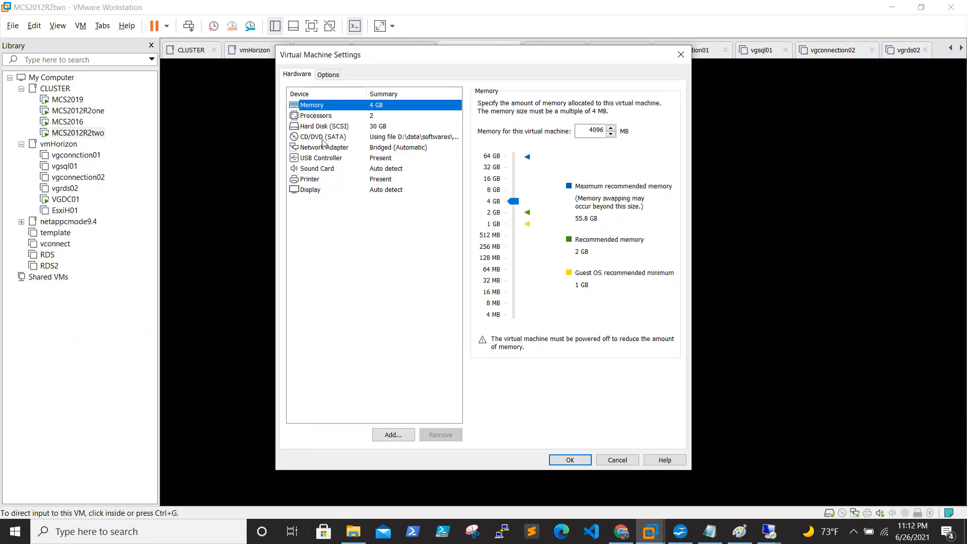
pyautogui.click(383, 140)
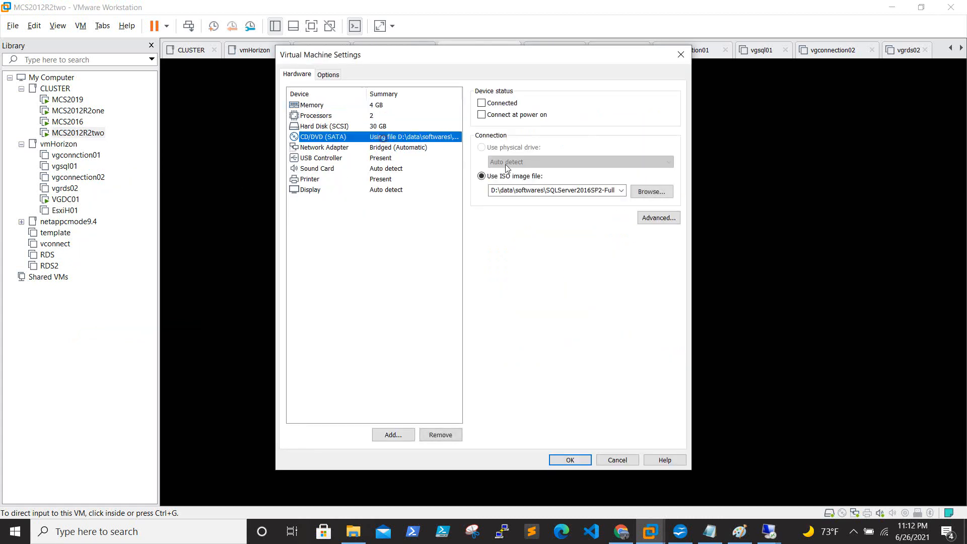
pyautogui.click(502, 105)
pyautogui.click(569, 459)
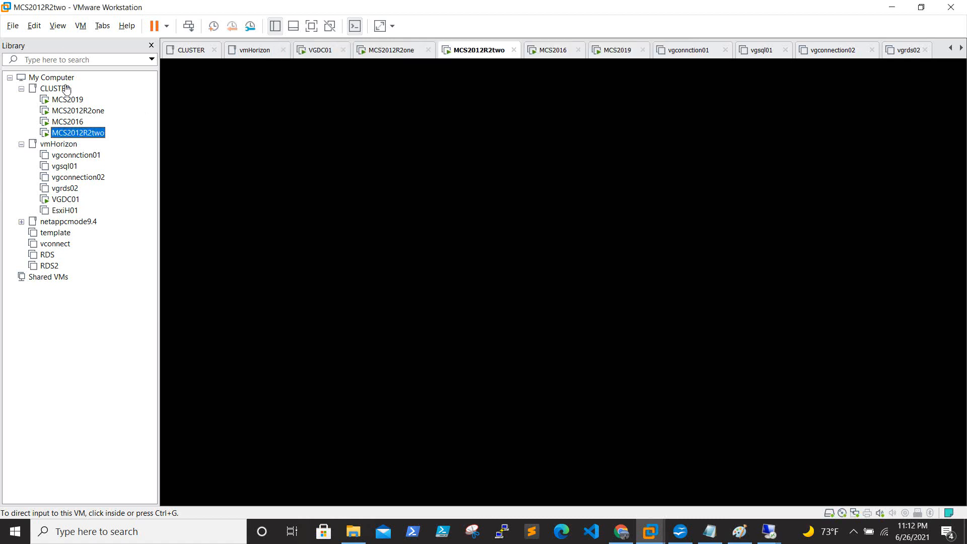
# Check that the CD/DVD drive of MCS2016 is connected to the SQL Server 2016 SP2 ISO image and accept its virtual machine settings.
pyautogui.click(67, 121)
pyautogui.rightClick(101, 123)
pyautogui.rightClick(66, 127)
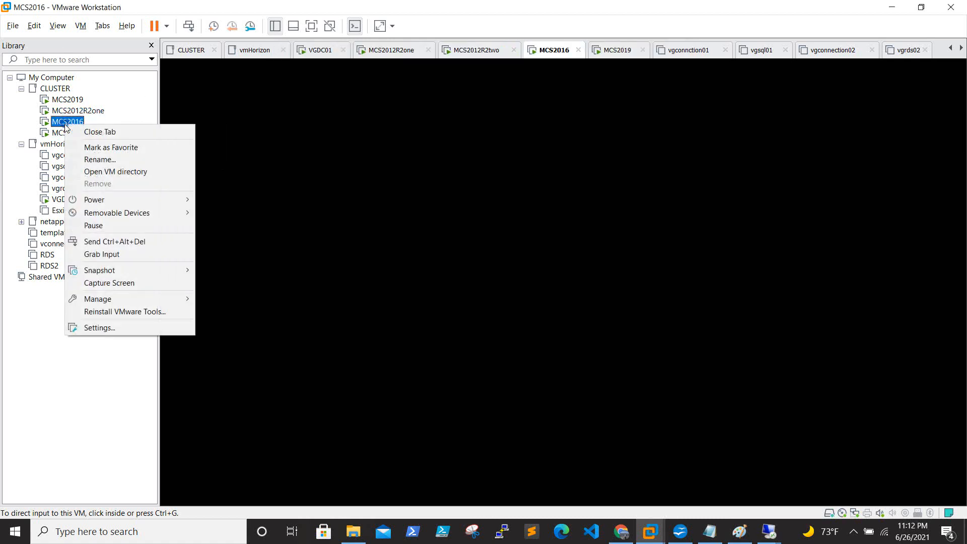
pyautogui.click(100, 327)
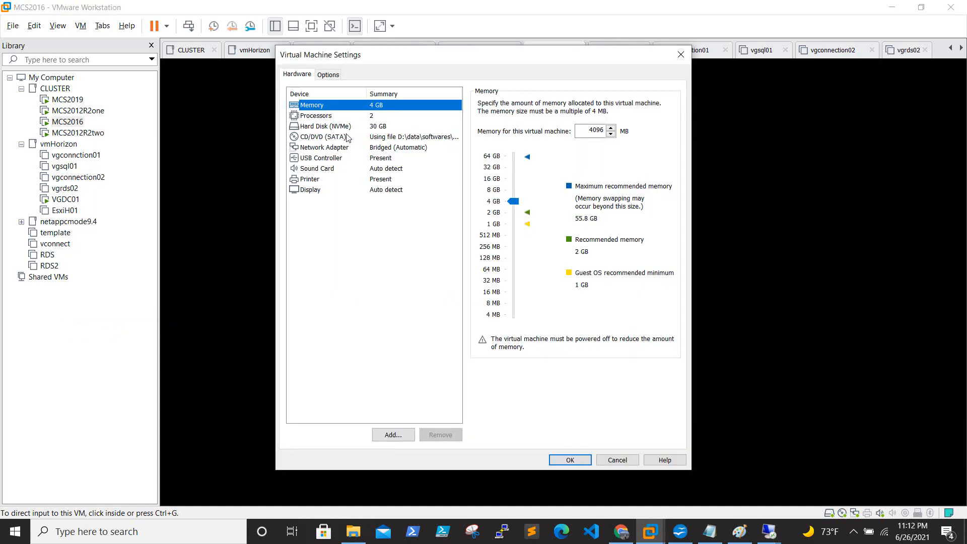
pyautogui.click(340, 136)
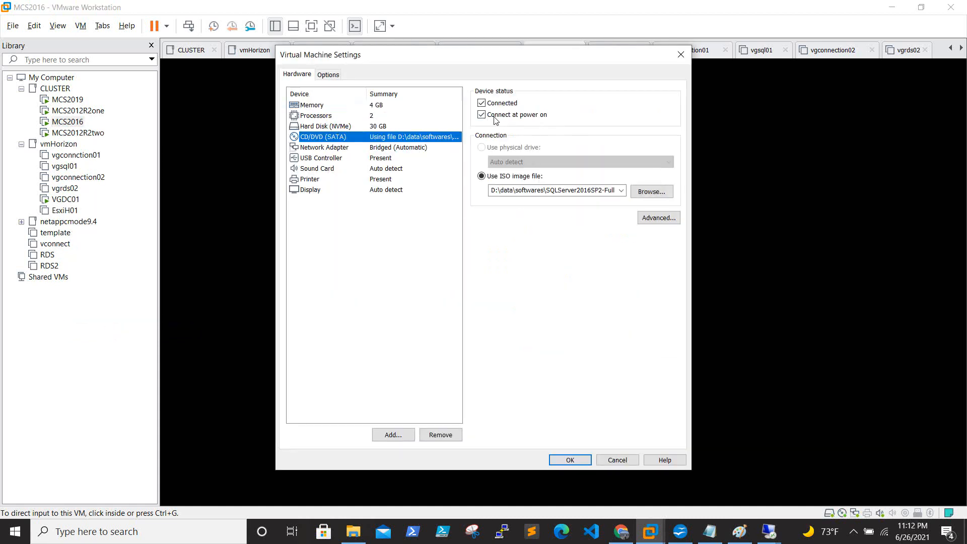
pyautogui.click(570, 460)
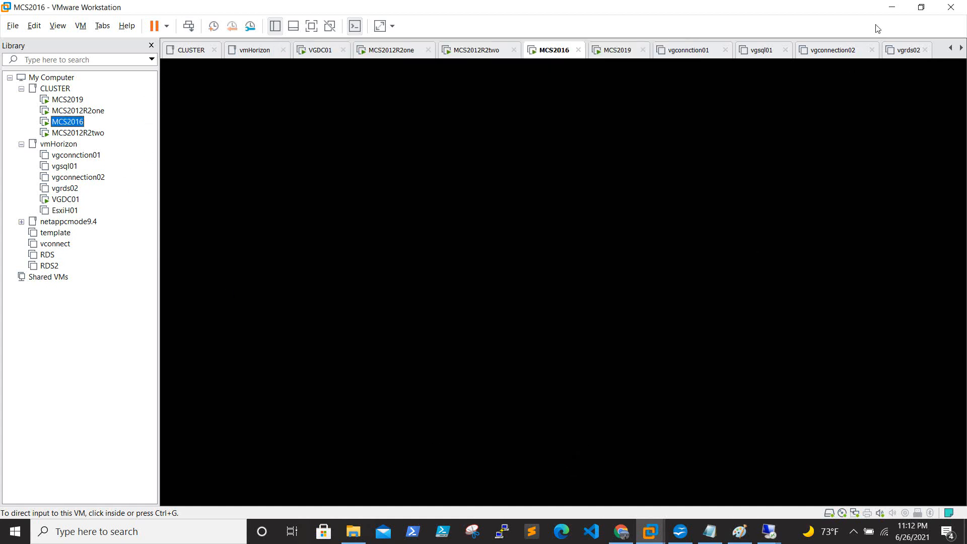
# Switch to the 192.168.0.61 remote session and launch SQL Server 2016 setup from DVD drive D.
pyautogui.click(891, 7)
pyautogui.moveTo(769, 531)
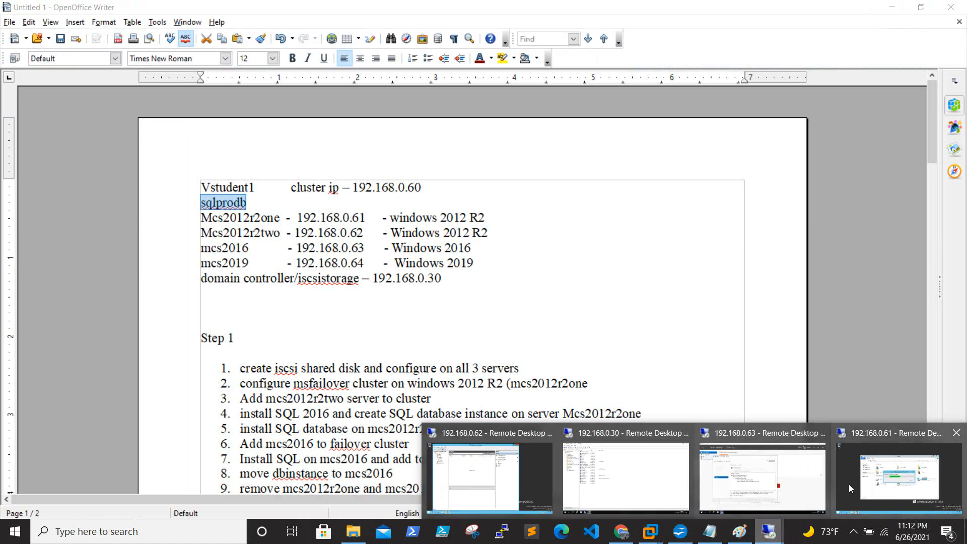
pyautogui.click(877, 472)
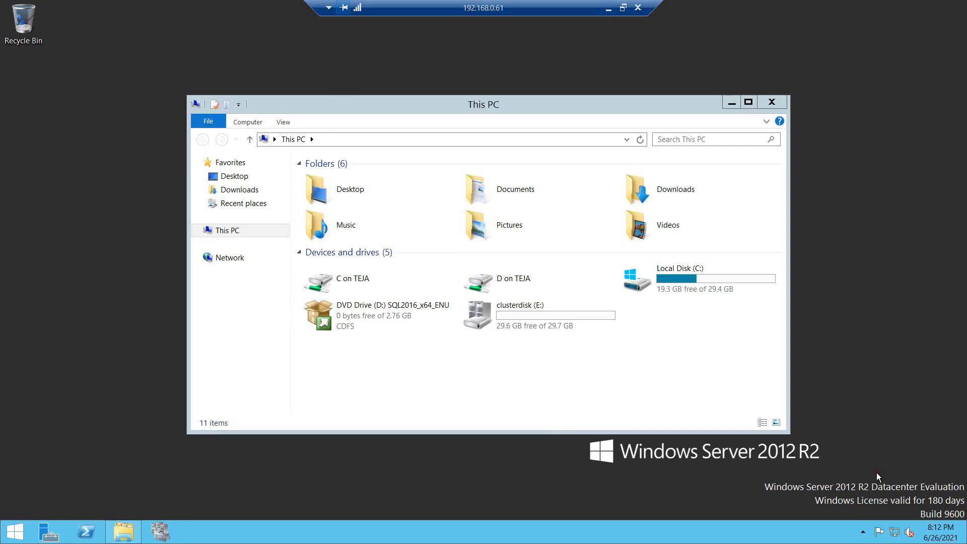
pyautogui.doubleClick(367, 313)
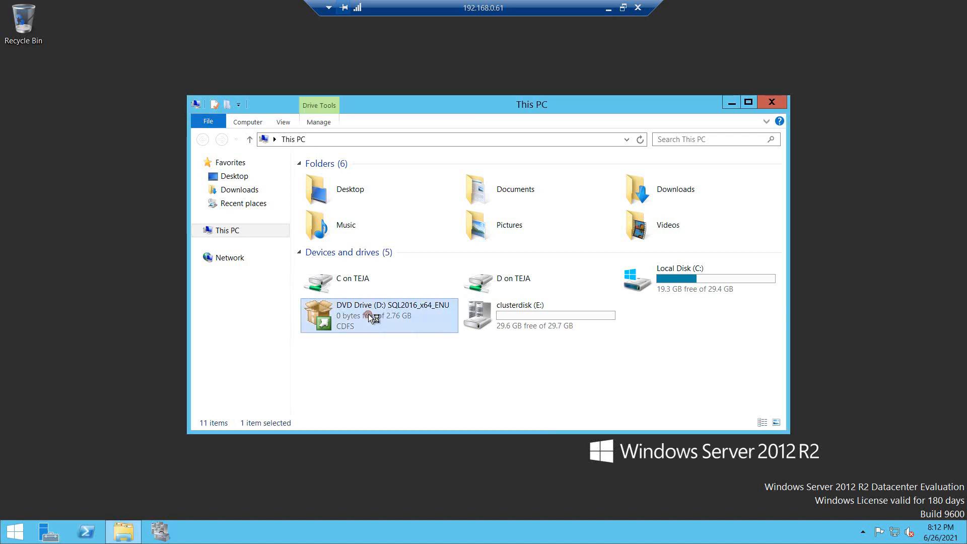
pyautogui.click(536, 291)
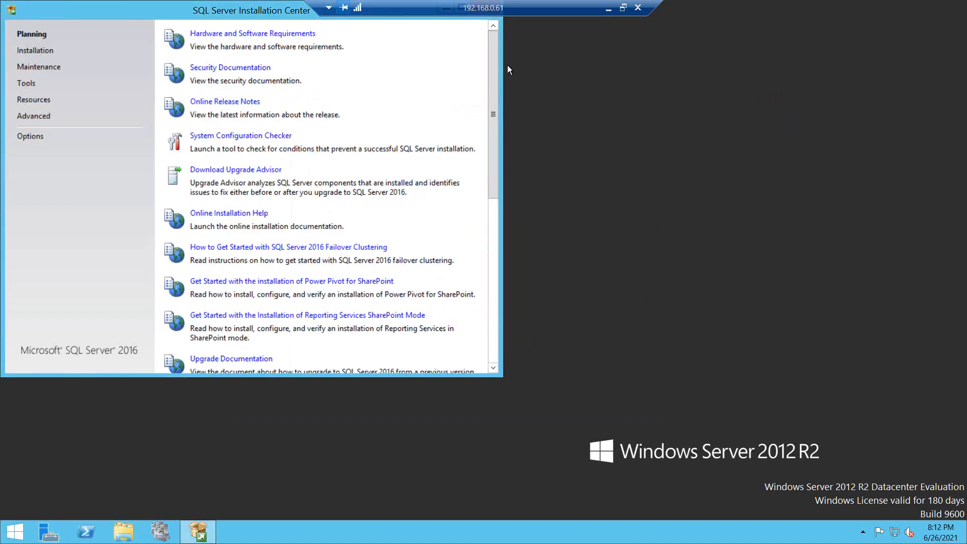
# Start a new SQL Server failover cluster installation from the SQL Server Installation Center.
pyautogui.click(39, 55)
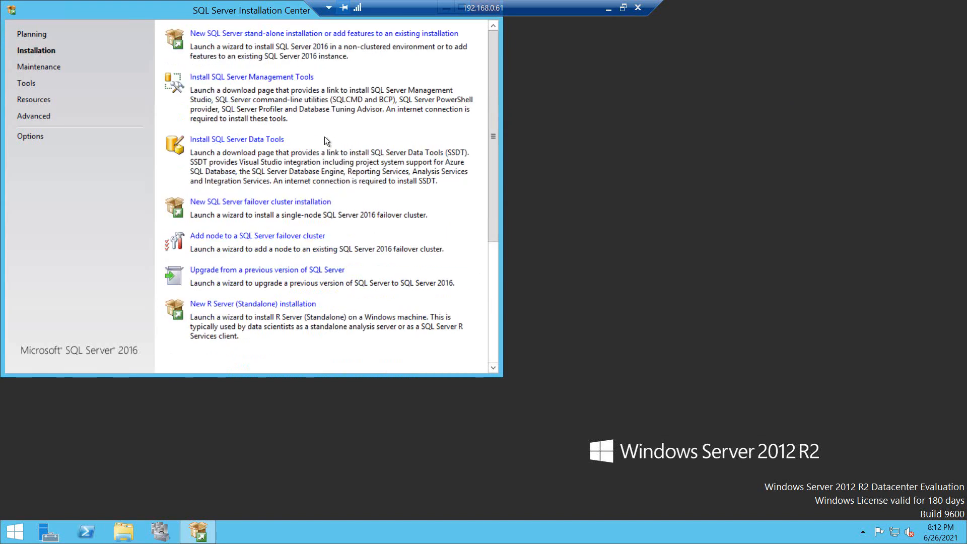
pyautogui.moveTo(269, 6); pyautogui.dragTo(440, 64)
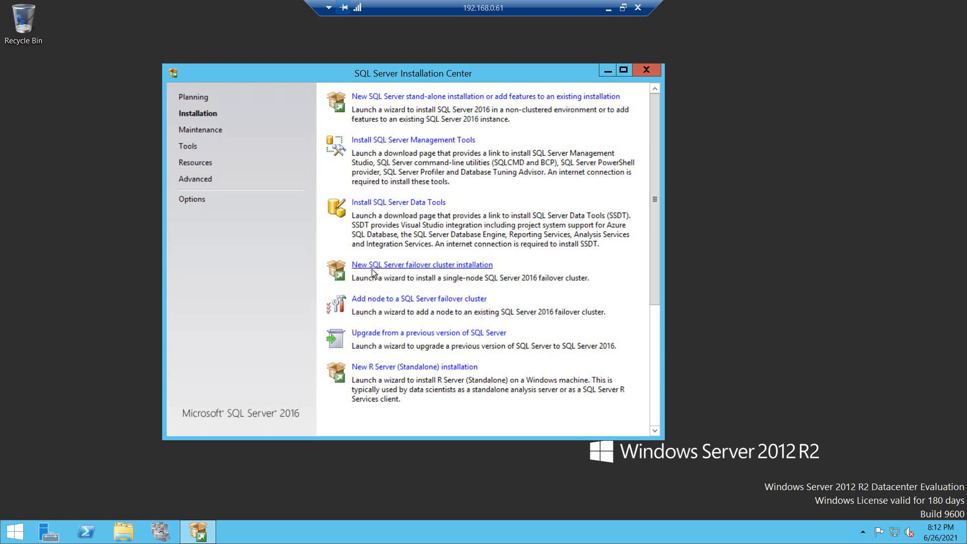
pyautogui.click(452, 265)
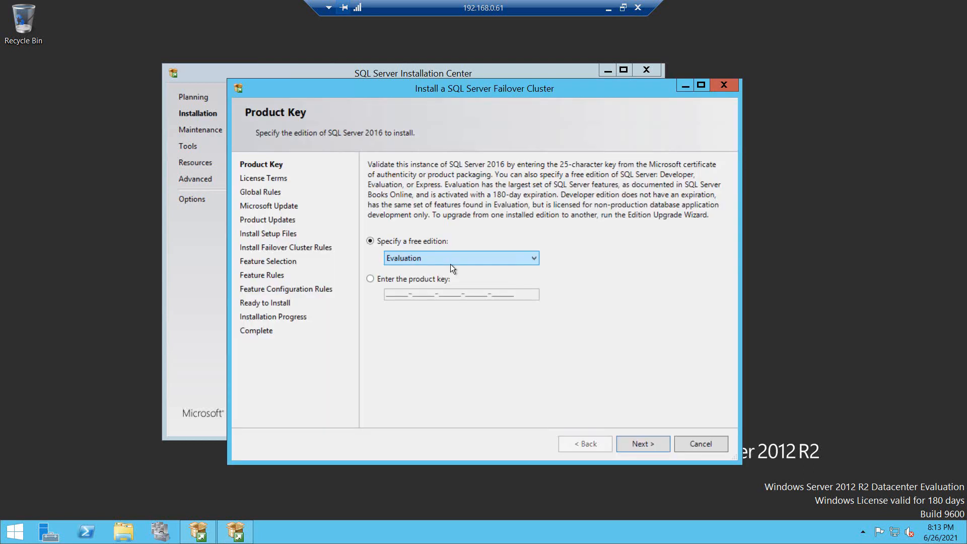
# Keep the free Evaluation edition, accept the license terms and proceed to the setup rule checks.
pyautogui.click(639, 442)
pyautogui.click(431, 361)
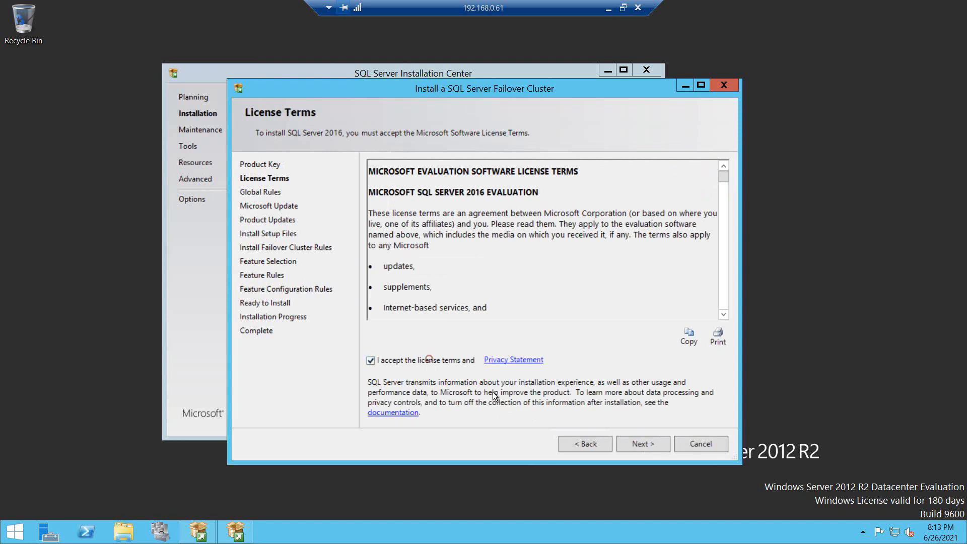
pyautogui.click(628, 442)
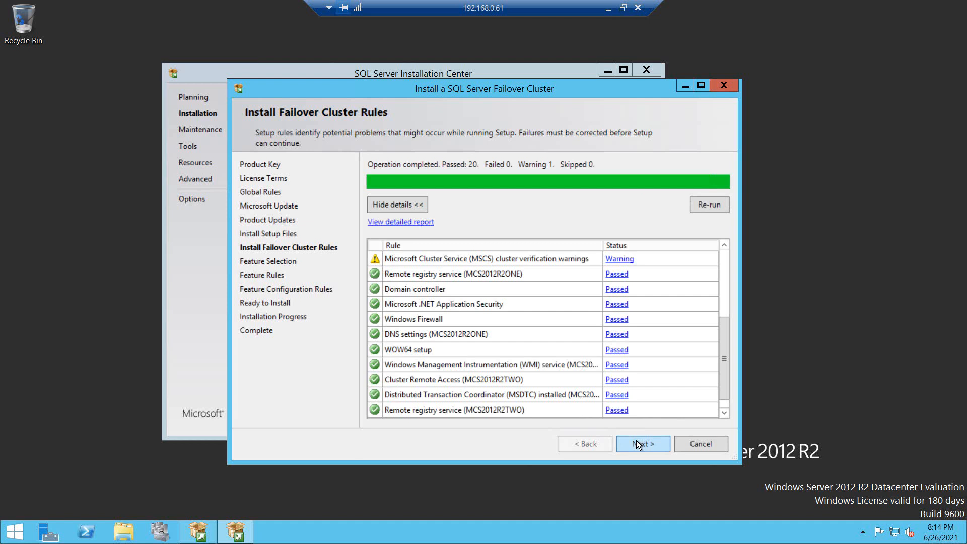
# Review the Microsoft Cluster Service verification warning in the failover cluster rules and continue to feature selection.
pyautogui.click(620, 260)
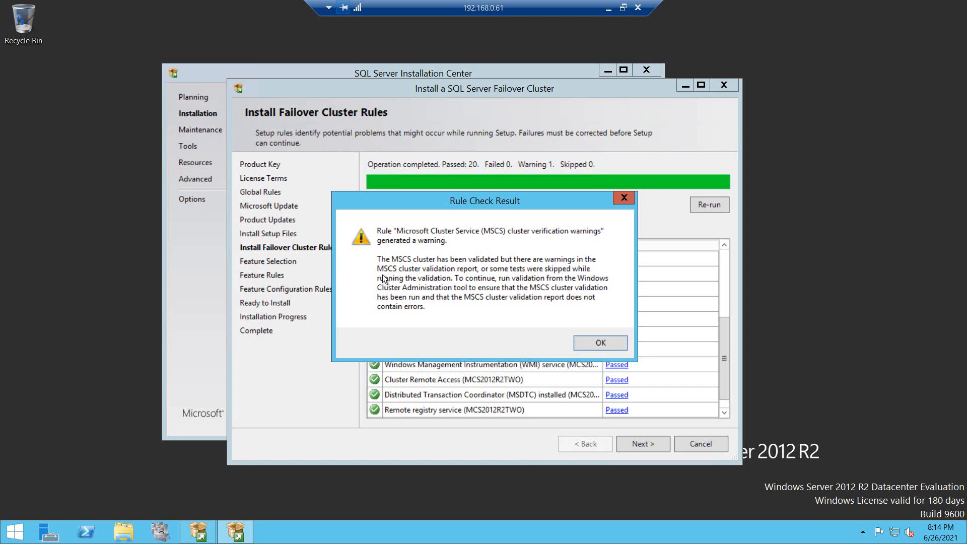
pyautogui.click(601, 342)
pyautogui.scroll(-1, 642, 316)
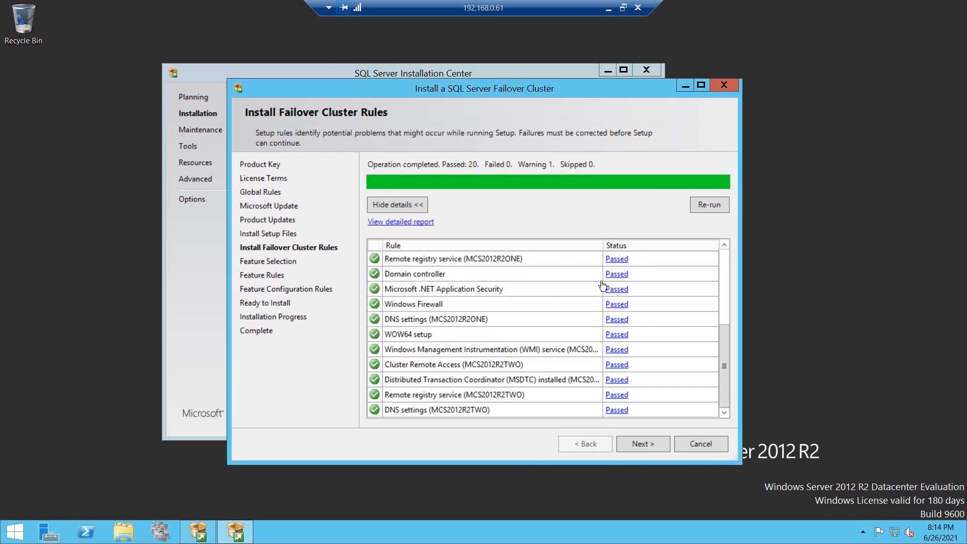
pyautogui.click(647, 445)
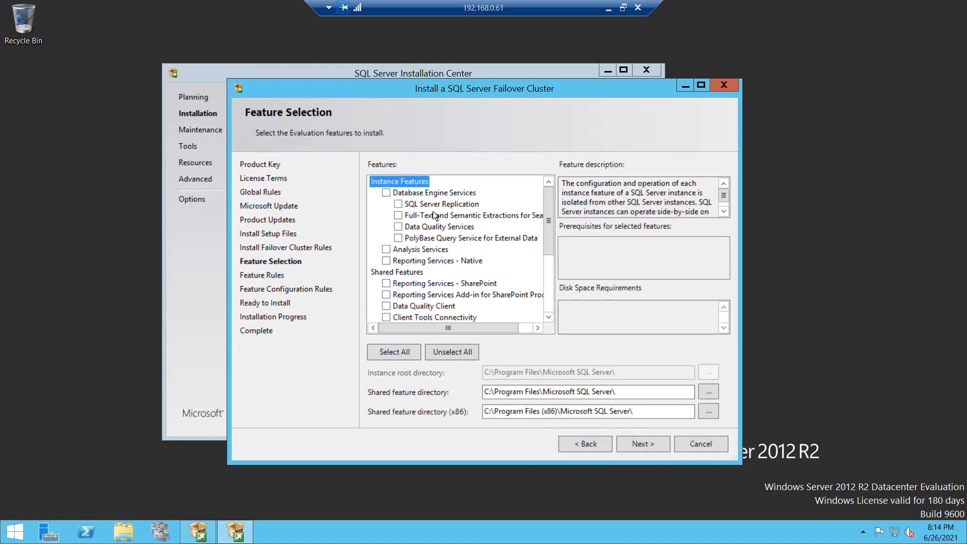
# Select Database Engine Services with SQL Server Replication, Full-Text and Semantic Extractions and Data Quality Services, and continue to instance configuration.
pyautogui.click(386, 192)
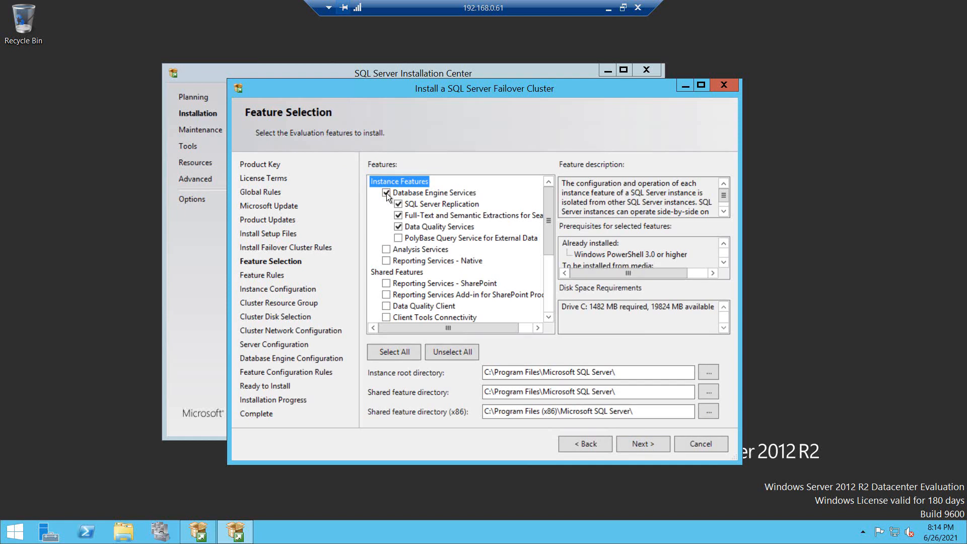
pyautogui.moveTo(551, 216); pyautogui.dragTo(552, 183)
pyautogui.click(658, 443)
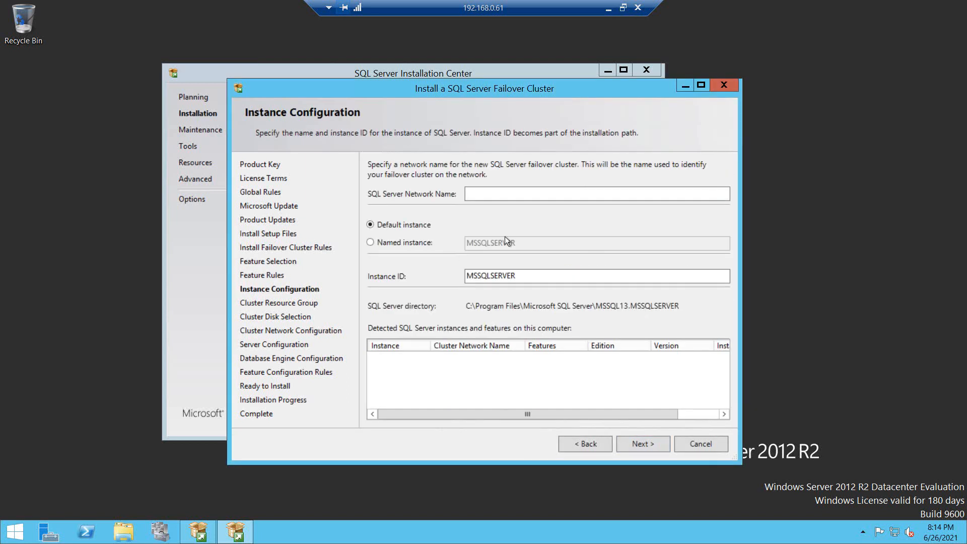
# Set the SQL Server network name to sqlprodb, choose a named instance called sqlprodb and continue to the cluster resource group.
pyautogui.click(509, 193)
pyautogui.write('sqlprodb')
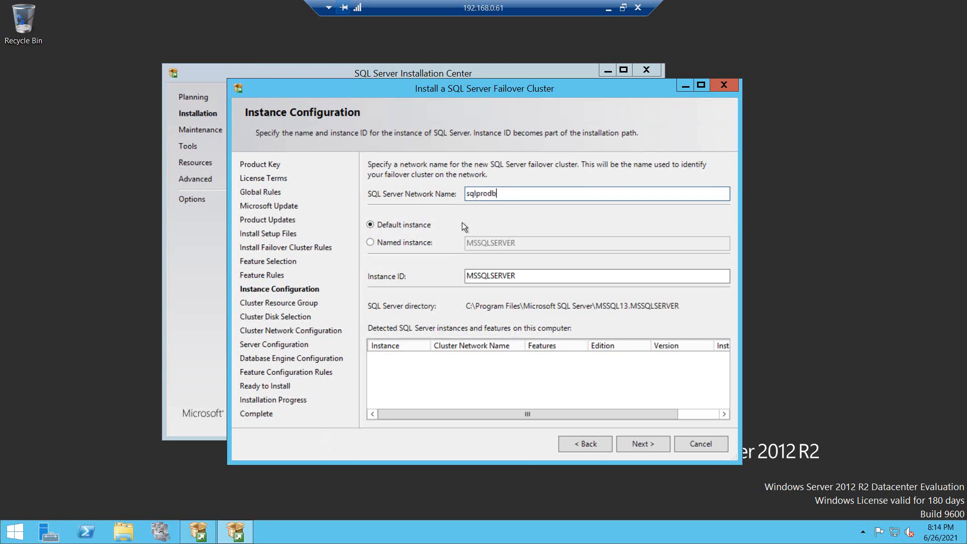
pyautogui.click(410, 242)
pyautogui.click(496, 246)
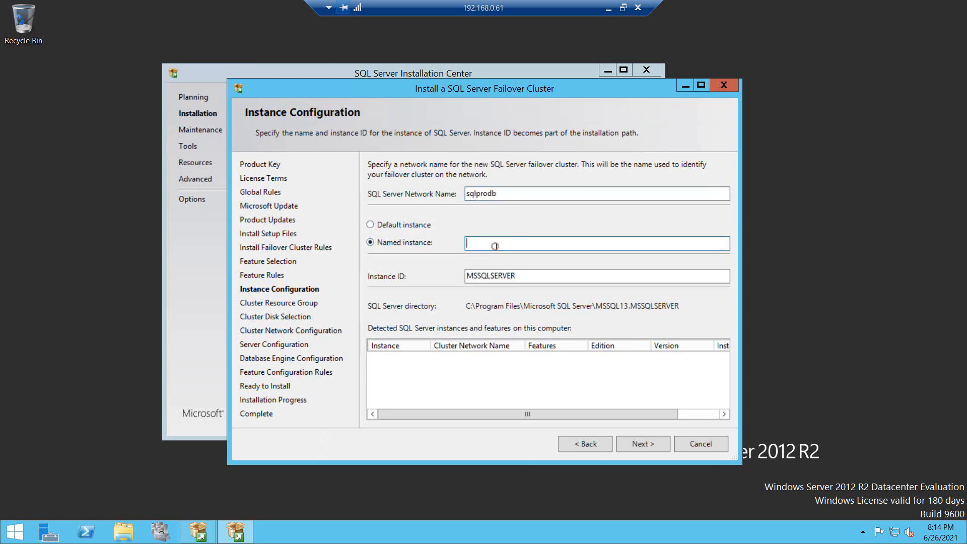
pyautogui.write('sqlprodb')
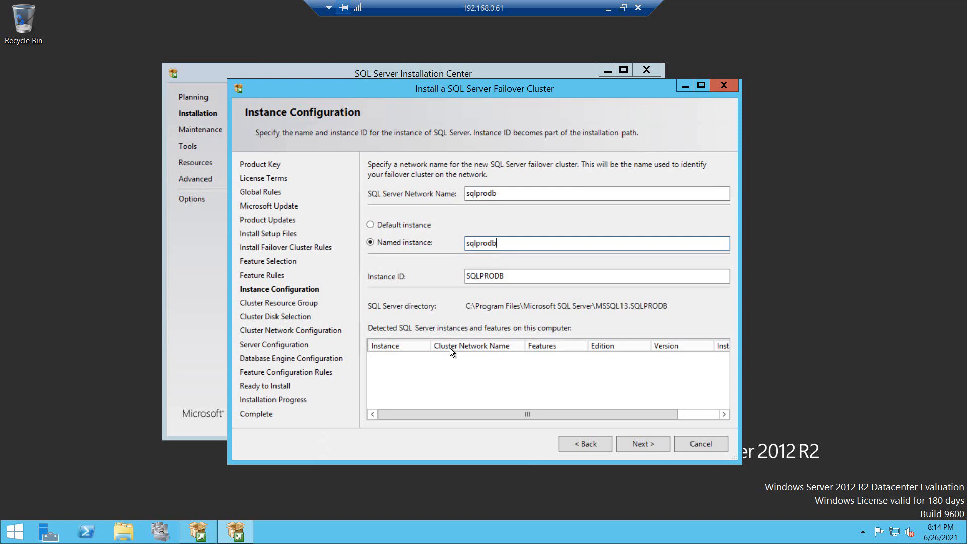
pyautogui.click(643, 444)
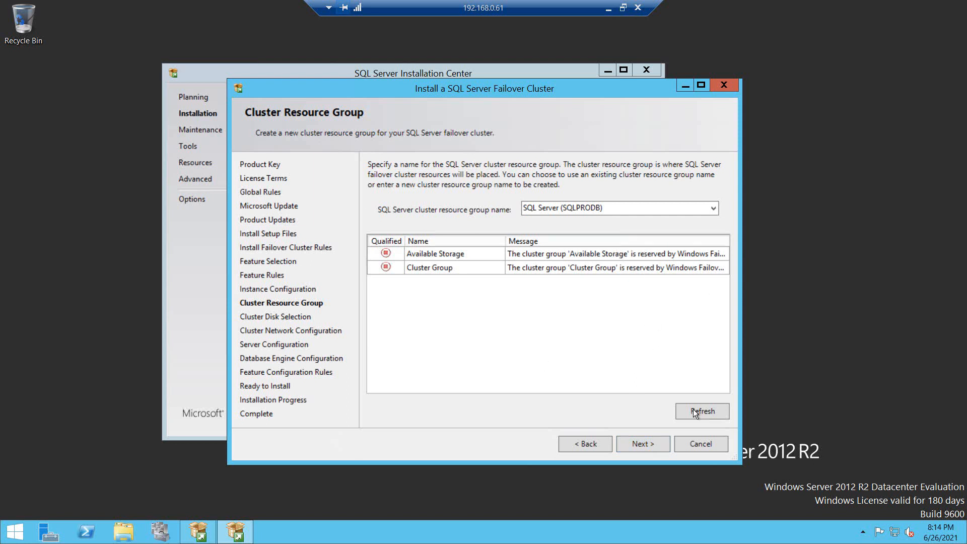
# Accept the SQL Server (SQLPRODB) resource group, inspect the qualification message for Cluster Disk 1, and minimize the remote session.
pyautogui.click(651, 444)
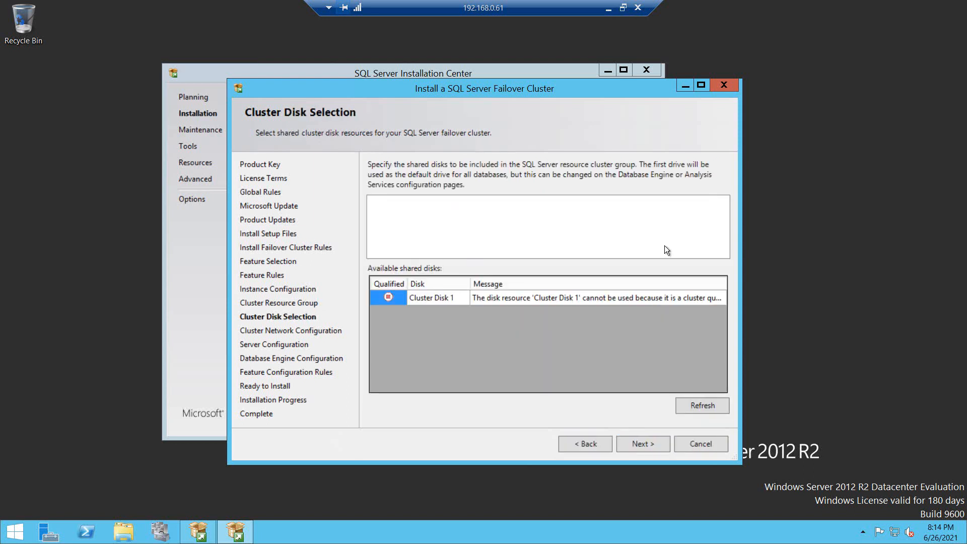
pyautogui.click(620, 300)
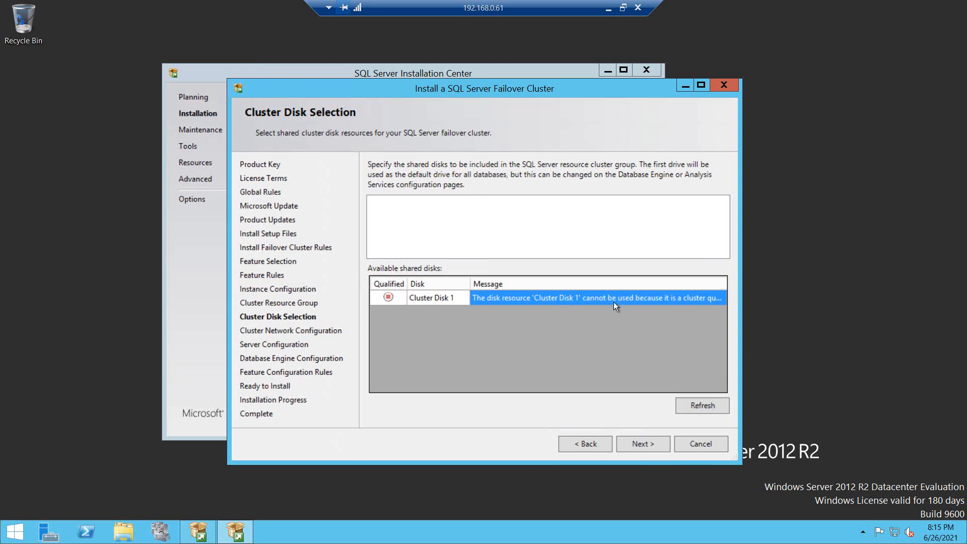
pyautogui.click(608, 7)
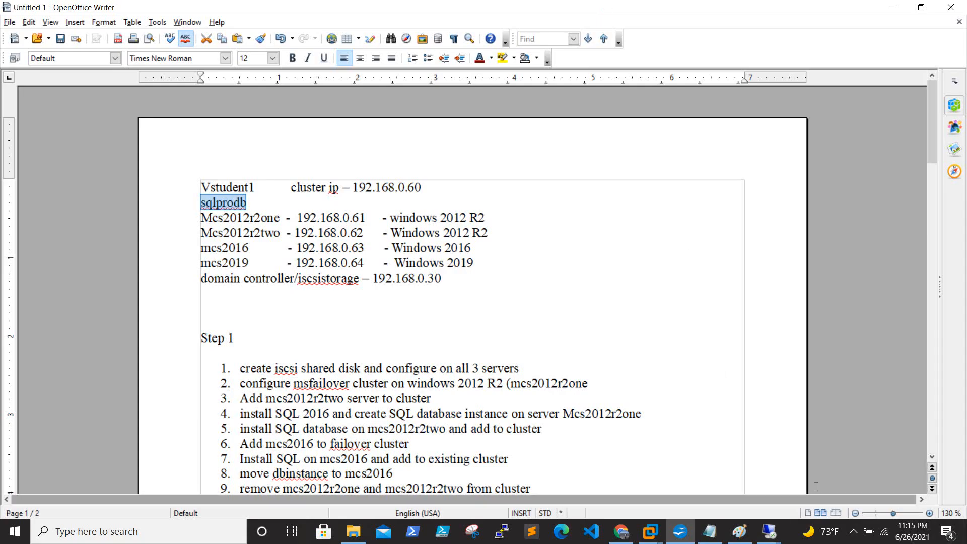
pyautogui.click(853, 531)
pyautogui.rightClick(878, 457)
pyautogui.click(871, 350)
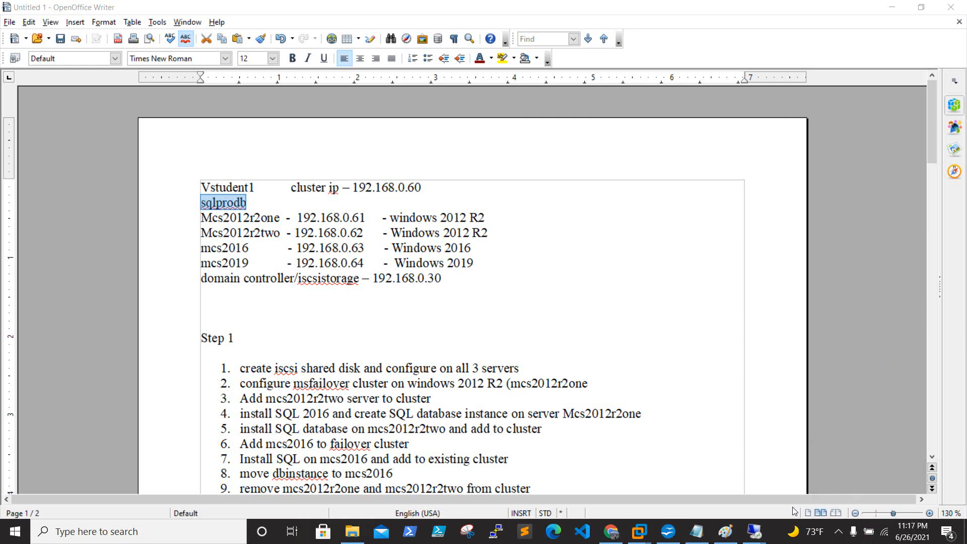
# Switch to the 192.168.0.30 remote session and examine the clusterdisk2.vhdx iSCSI virtual disk and its target in Server Manager.
pyautogui.moveTo(762, 536)
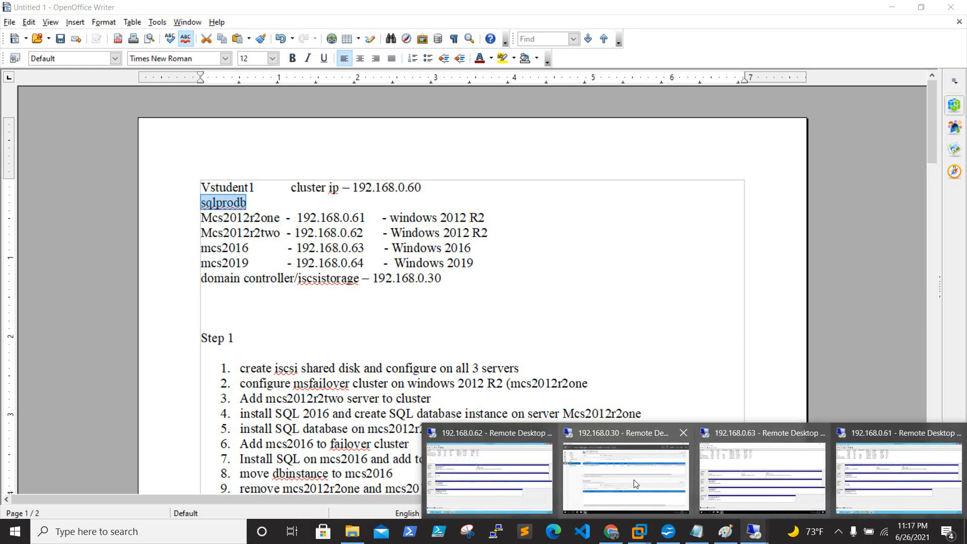
pyautogui.click(618, 478)
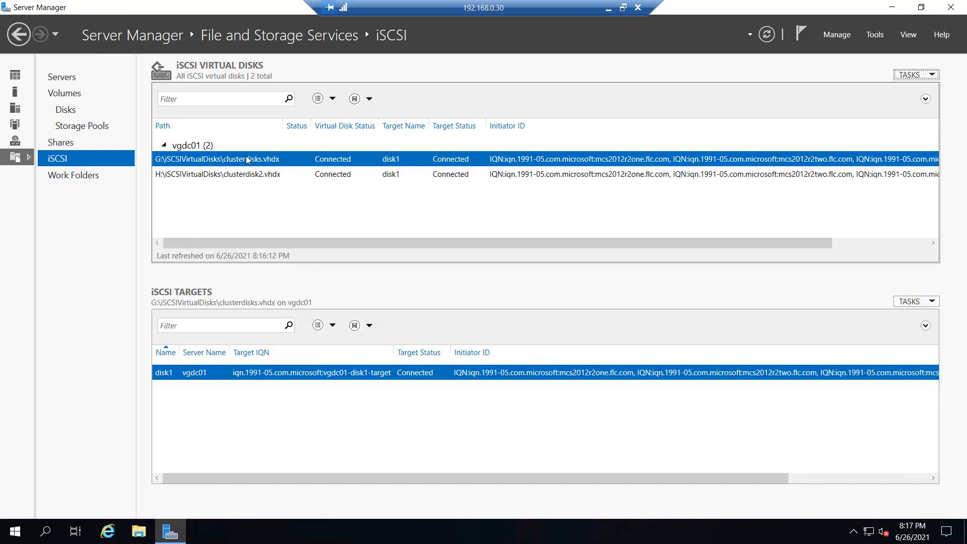
pyautogui.click(931, 75)
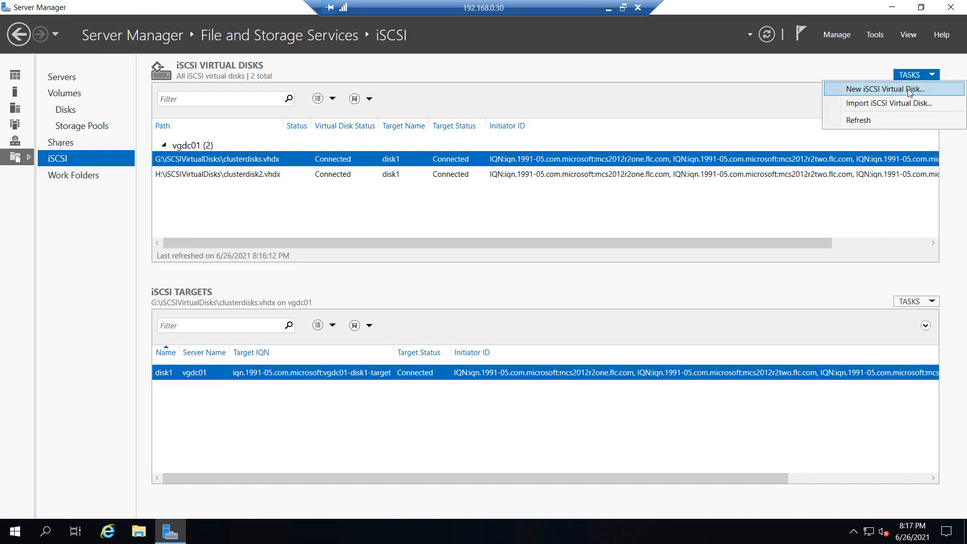
pyautogui.click(359, 173)
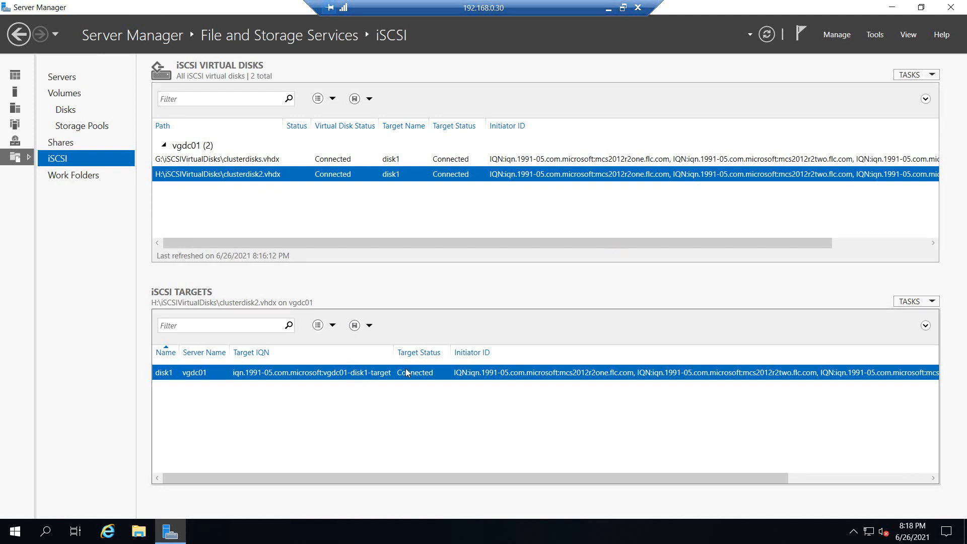
# Switch to the 192.168.0.61 remote session and examine the clusterdisk2 (F:) volume on Disk 2 in Disk Management.
pyautogui.click(608, 7)
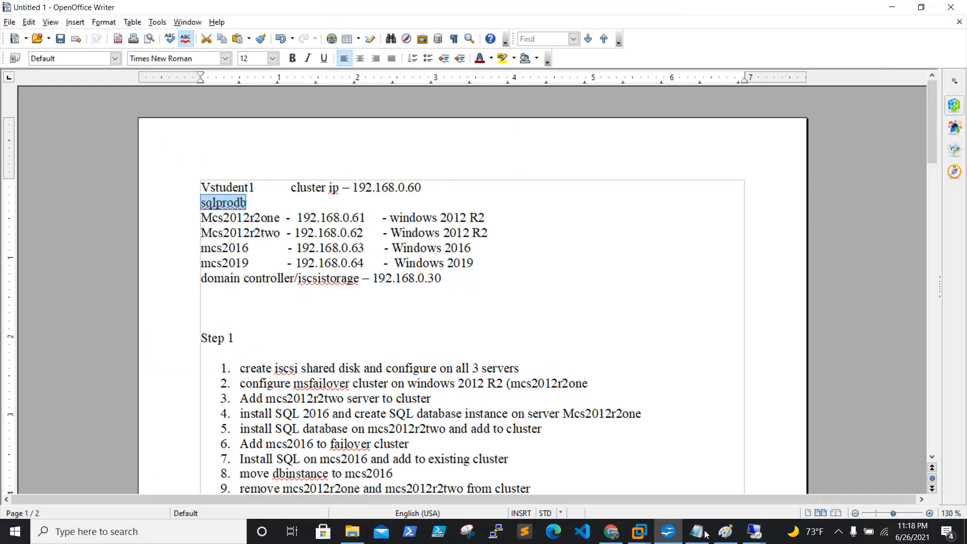
pyautogui.moveTo(753, 532)
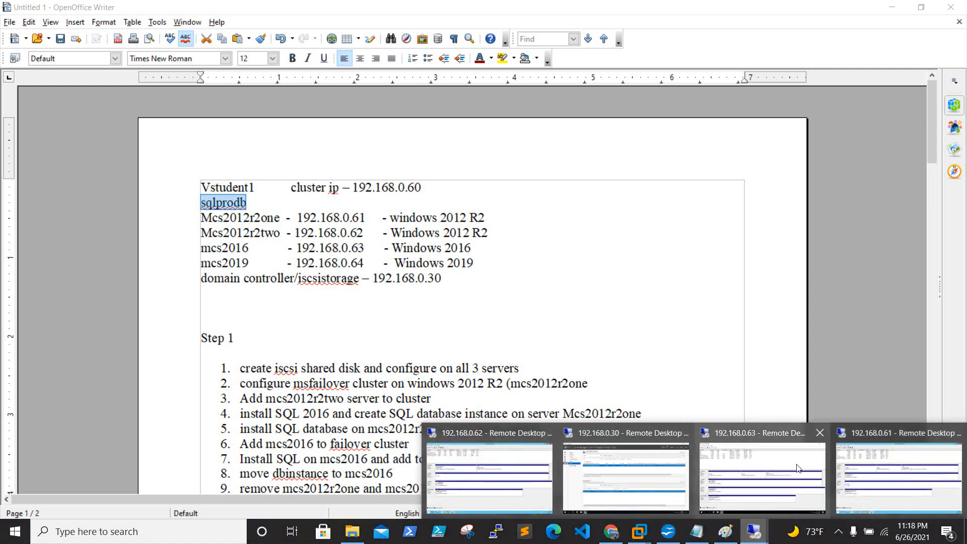
pyautogui.click(882, 466)
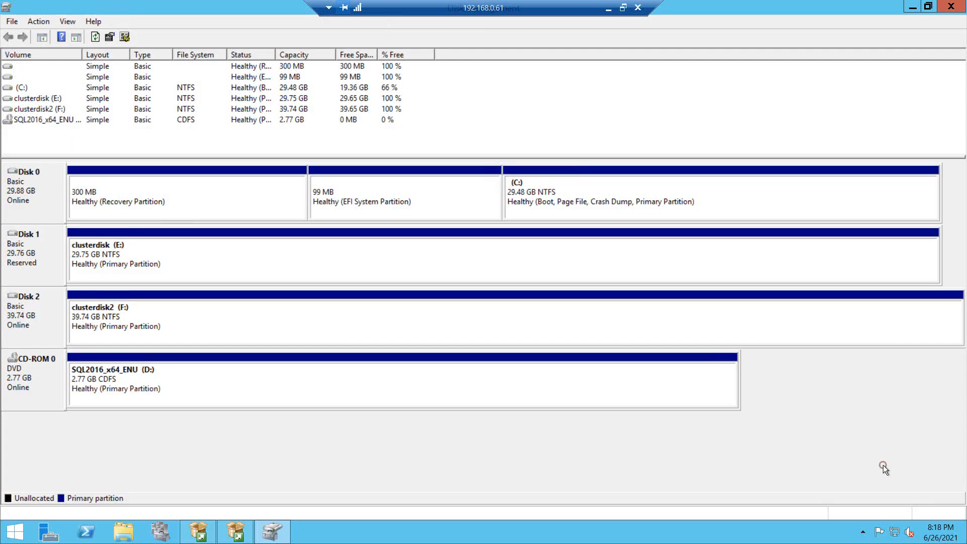
pyautogui.click(135, 317)
pyautogui.rightClick(40, 313)
pyautogui.click(187, 310)
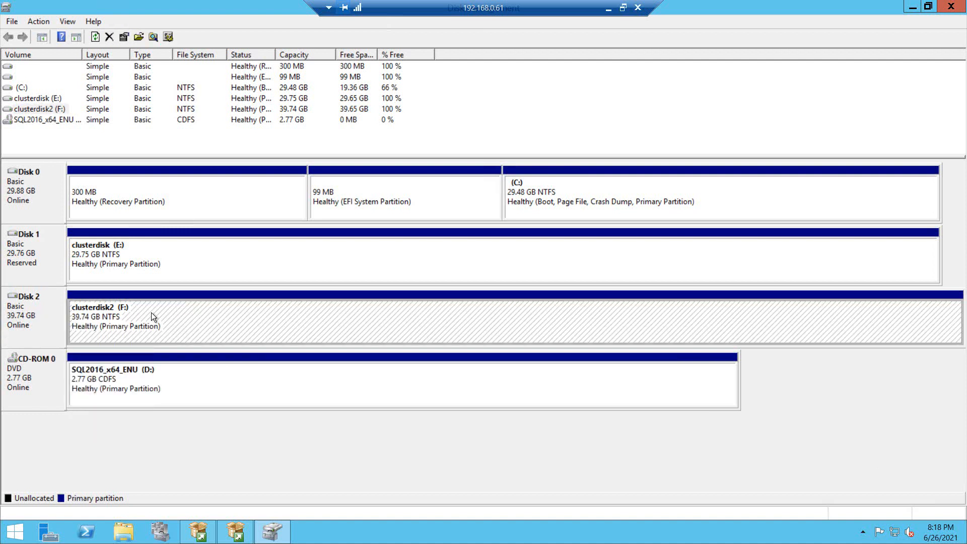
# Switch to the 192.168.0.62 remote session and examine Disk 1 and the clusterdisk2 (E:) volume in Disk Management.
pyautogui.click(608, 9)
pyautogui.moveTo(753, 531)
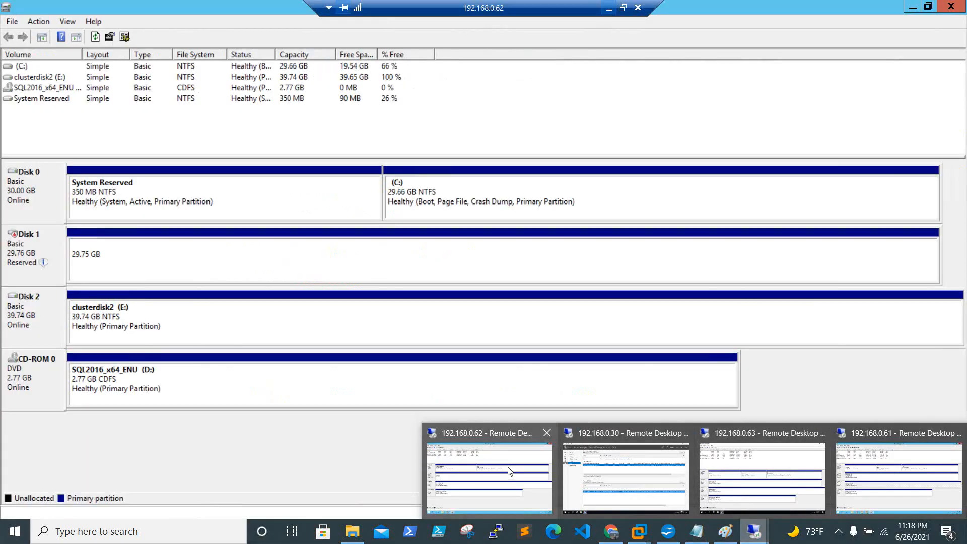
pyautogui.click(511, 473)
pyautogui.rightClick(31, 242)
pyautogui.click(45, 249)
pyautogui.click(603, 317)
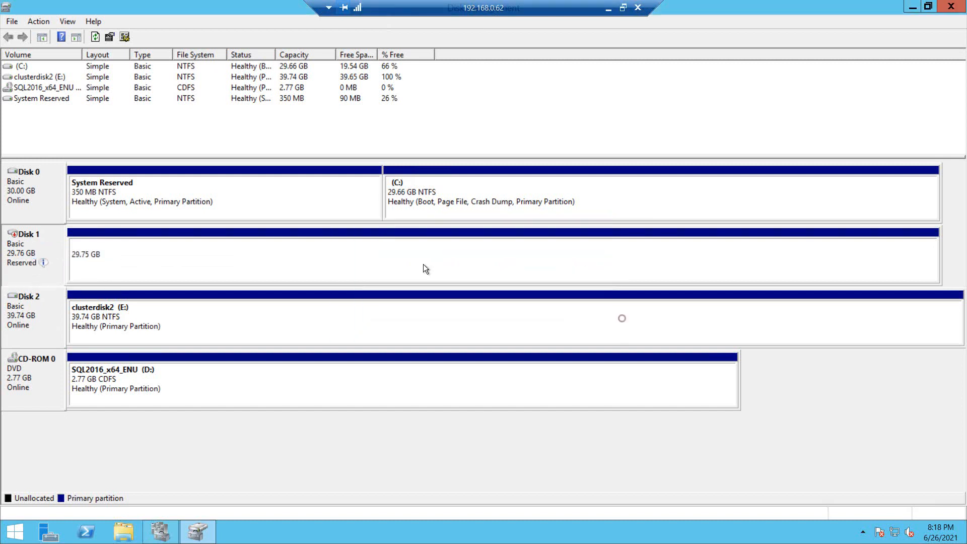
pyautogui.click(104, 324)
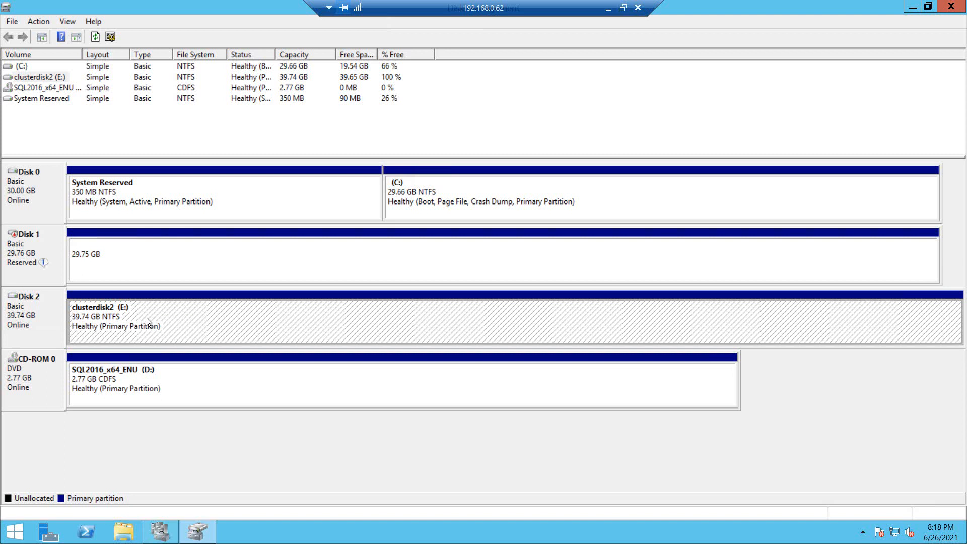
pyautogui.click(609, 8)
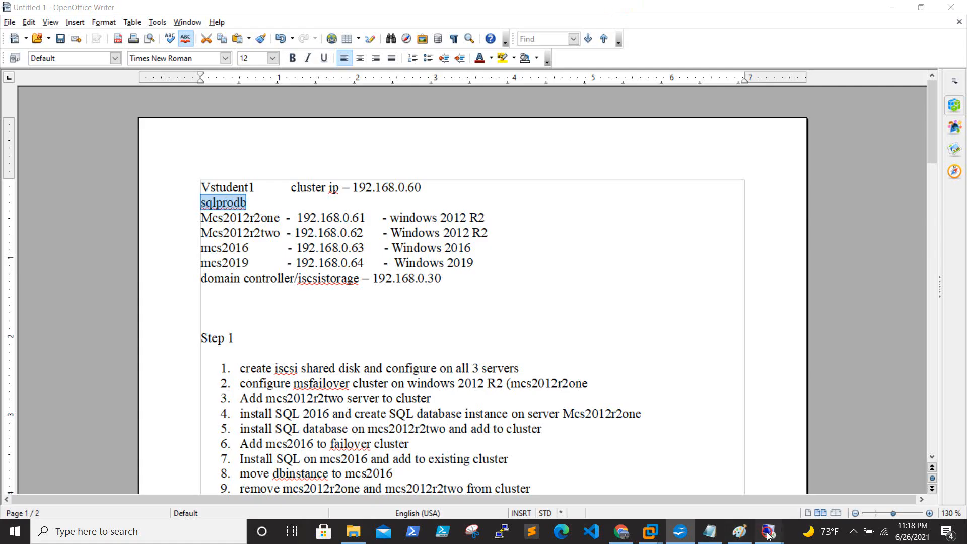
# Switch back to the 192.168.0.61 remote session and close Disk Management there.
pyautogui.moveTo(767, 531)
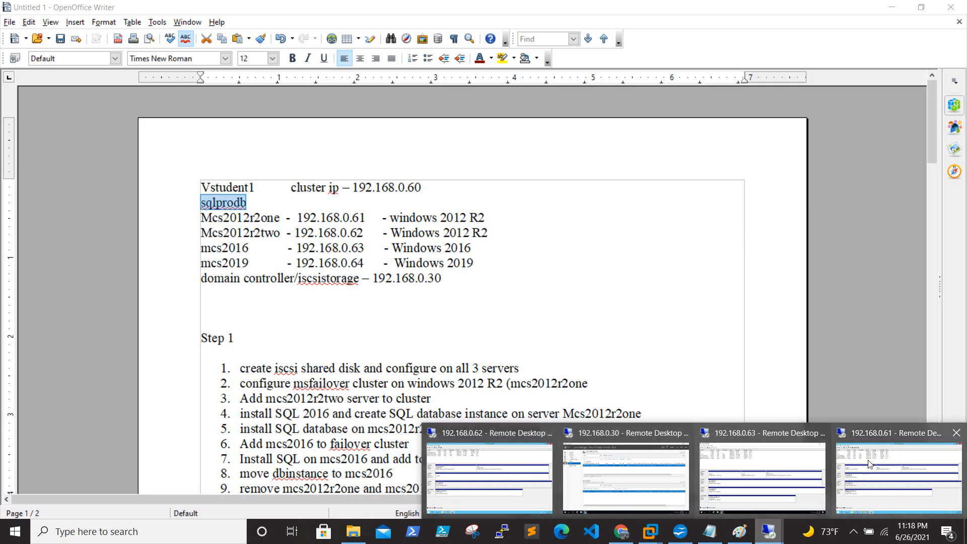
pyautogui.click(899, 473)
pyautogui.click(950, 6)
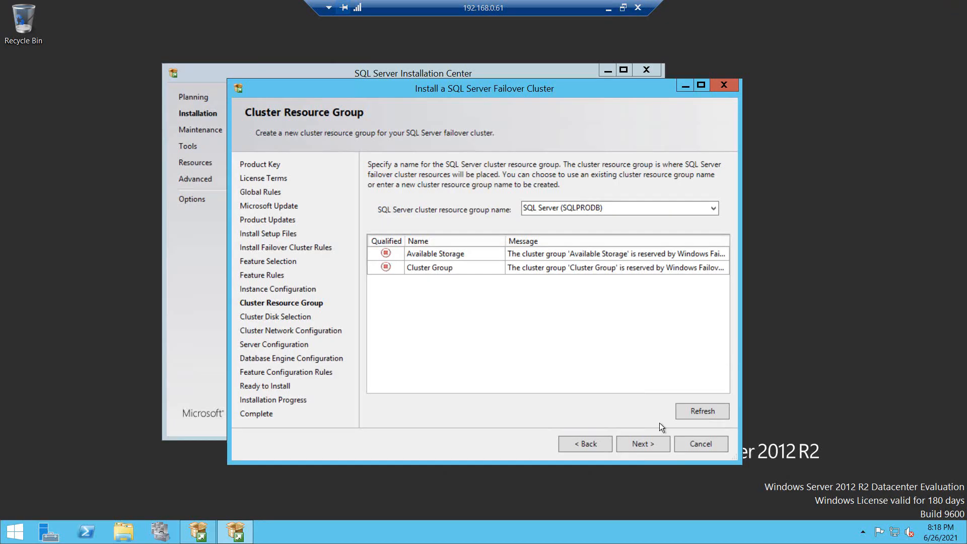
# Step back to Instance Configuration, advance again to recheck the available shared disks, and quit SQL Server Setup.
pyautogui.click(592, 443)
pyautogui.click(642, 443)
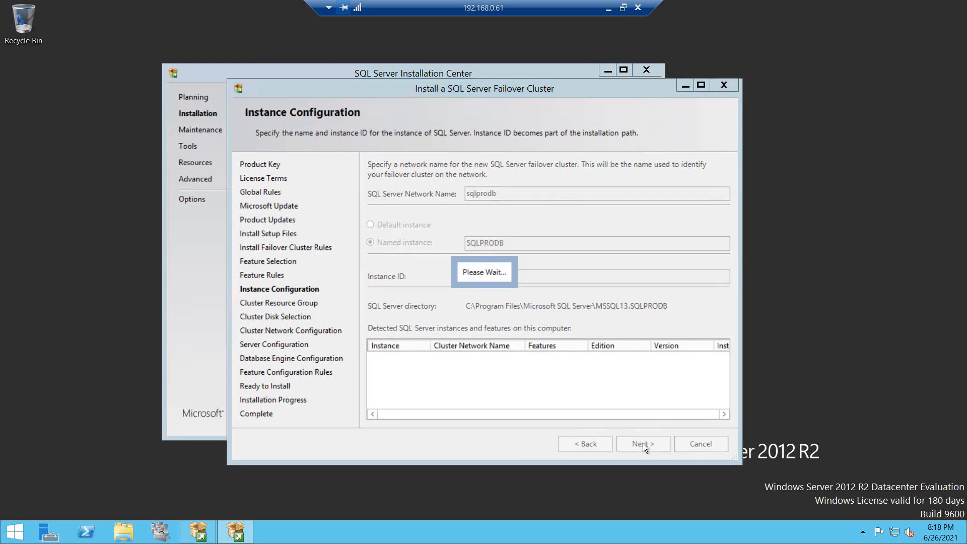
pyautogui.click(642, 443)
pyautogui.click(642, 443)
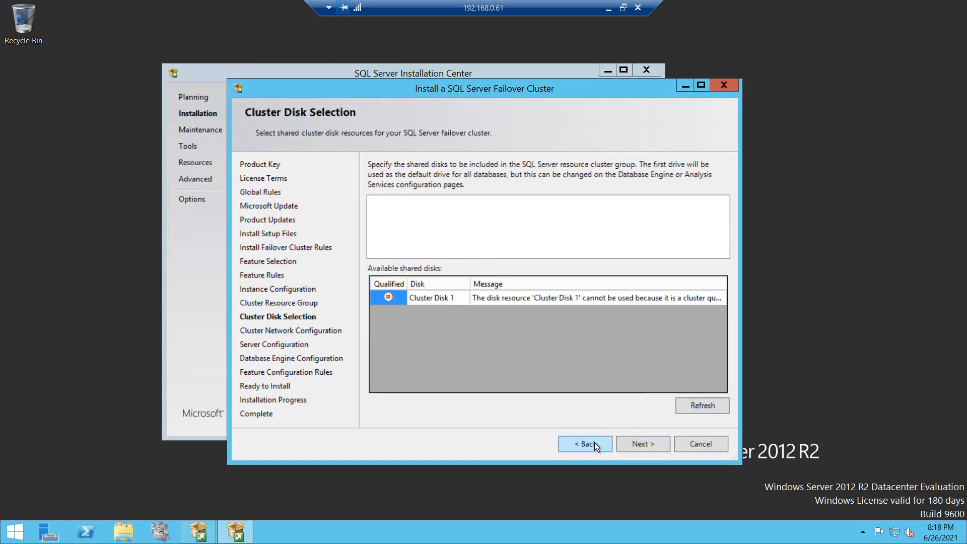
pyautogui.click(689, 443)
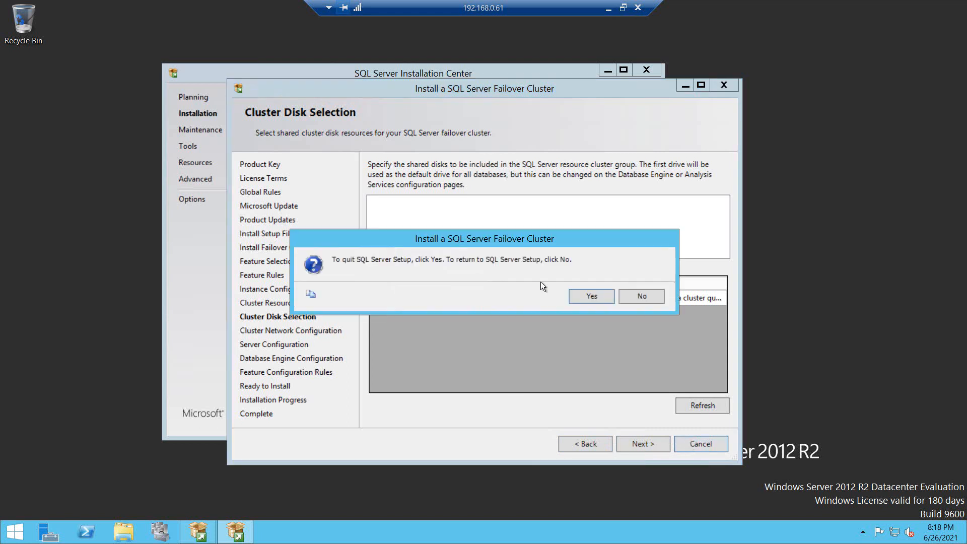
pyautogui.click(587, 294)
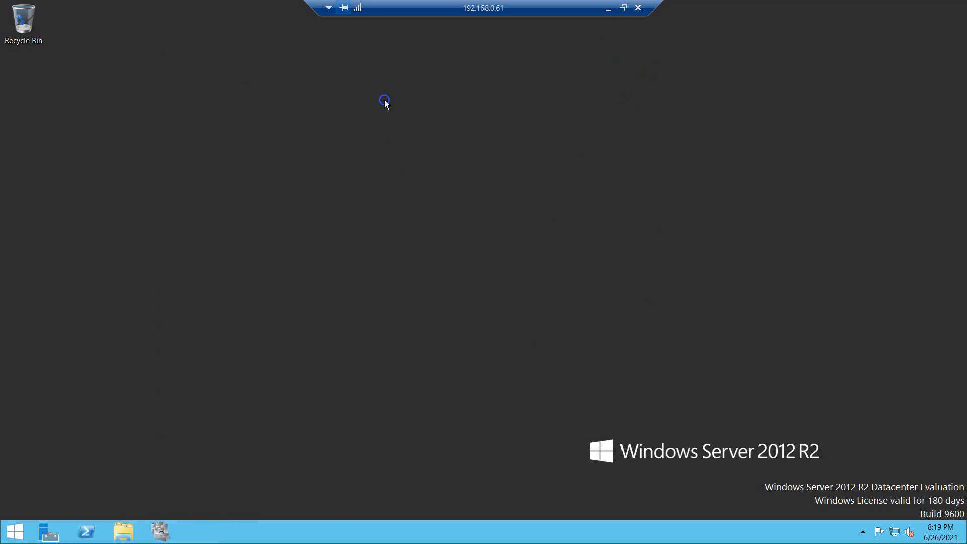
# Add Cluster Disk 2 from node MCS2012R2ONE to the vstudent1.flc.com cluster in Failover Cluster Manager, and close the manager.
pyautogui.rightClick(384, 101)
pyautogui.click(415, 132)
pyautogui.click(18, 532)
pyautogui.click(157, 532)
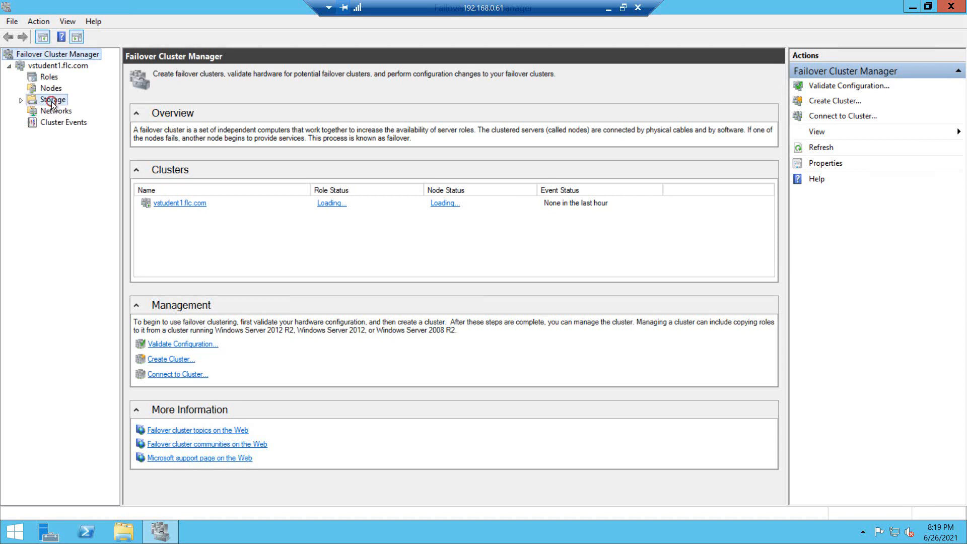
pyautogui.click(52, 100)
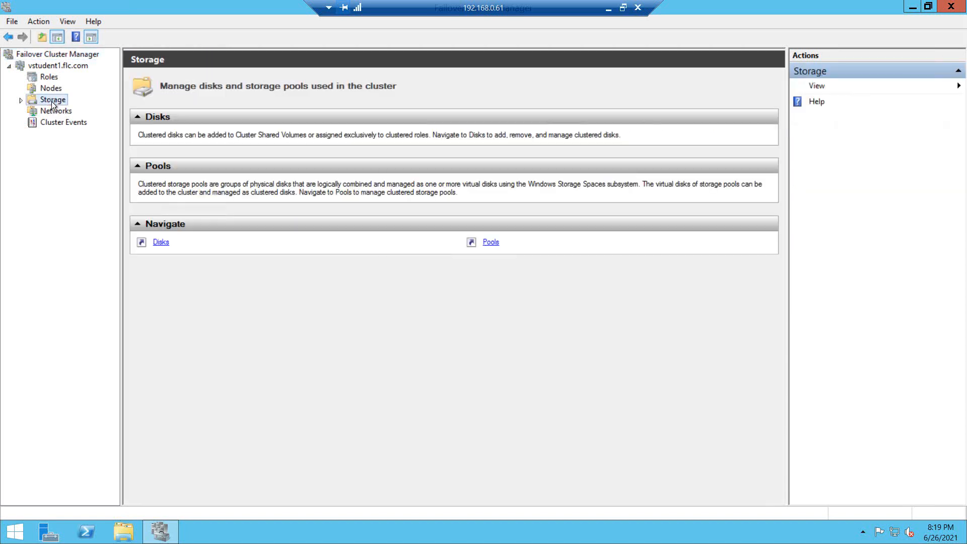
pyautogui.click(160, 243)
pyautogui.click(834, 88)
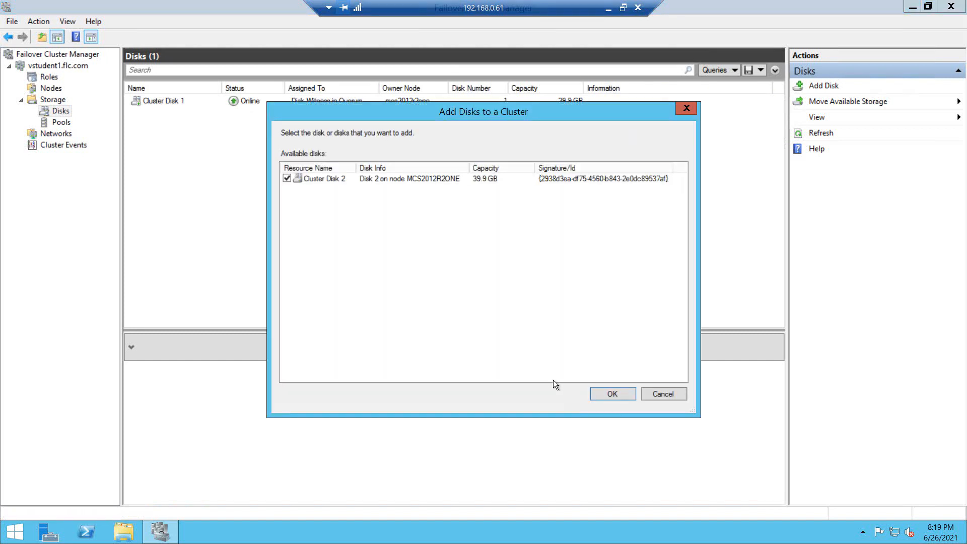
pyautogui.click(612, 393)
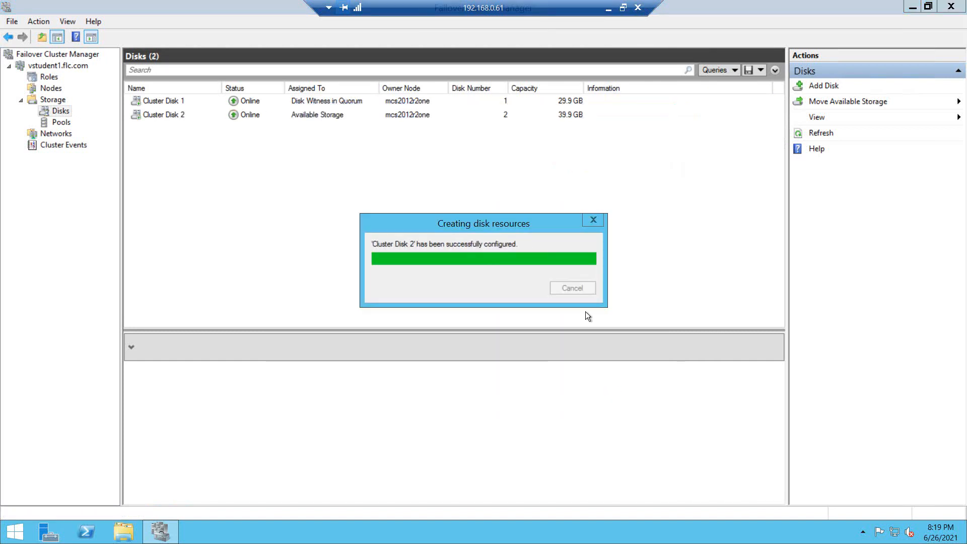
pyautogui.click(957, 6)
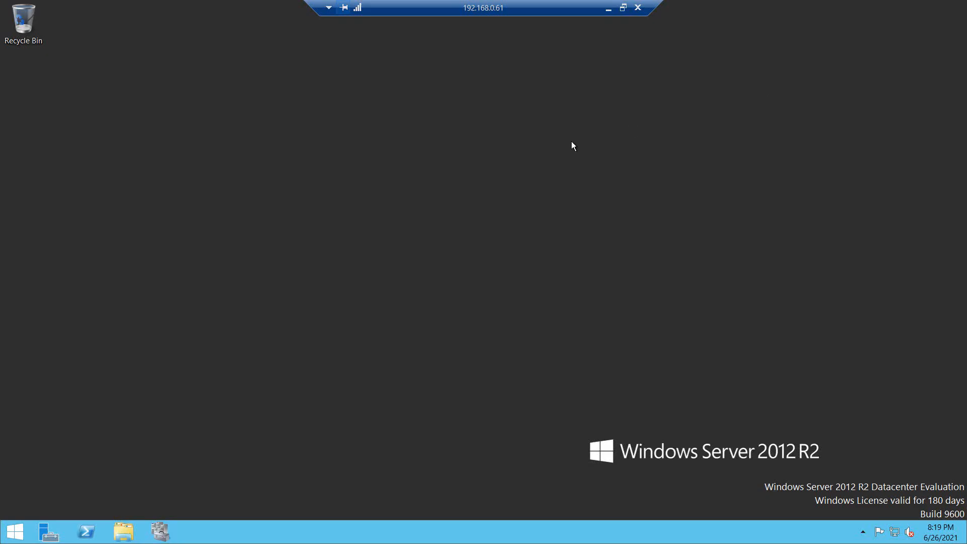
# Run SQL Server 2016 setup from DVD drive D: with elevated permission and launch a new SQL Server failover cluster installation.
pyautogui.click(15, 531)
pyautogui.click(93, 215)
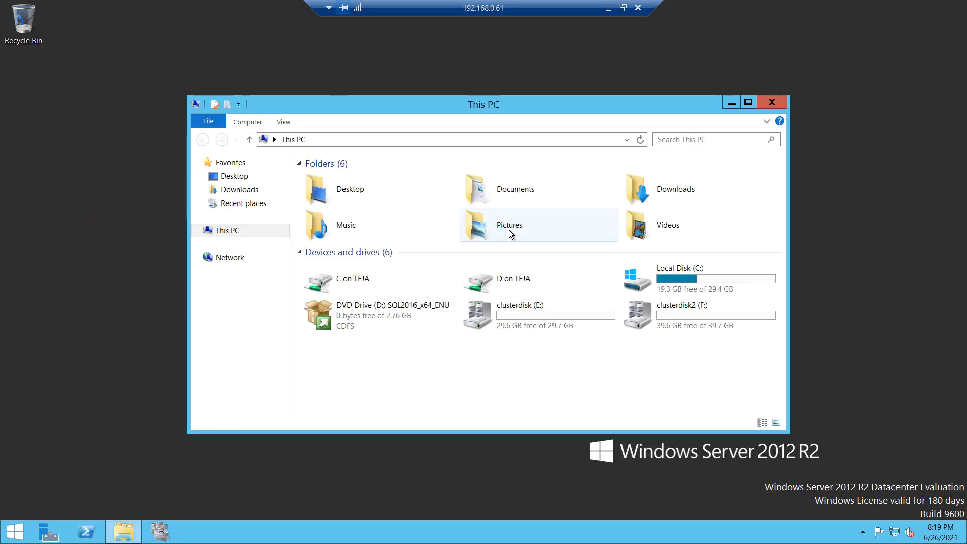
pyautogui.doubleClick(377, 319)
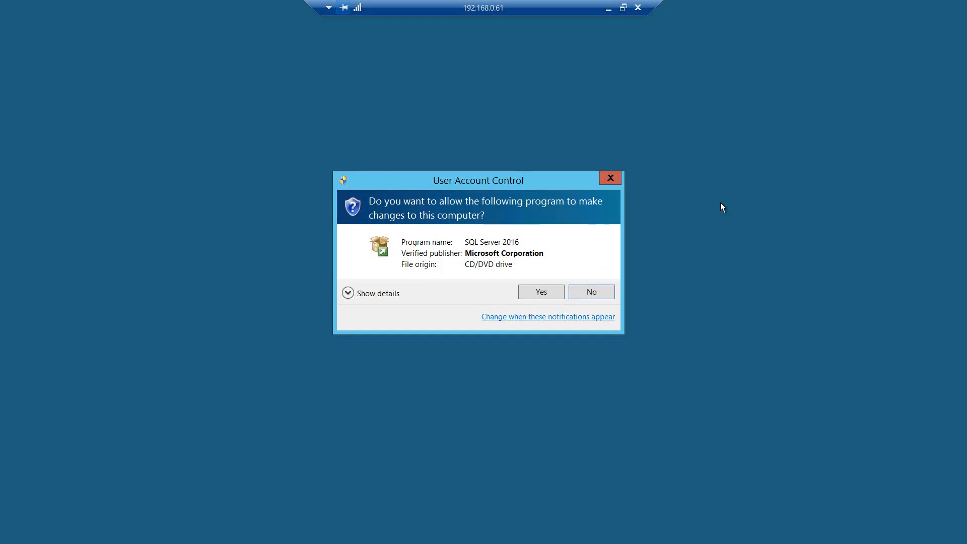
pyautogui.click(531, 289)
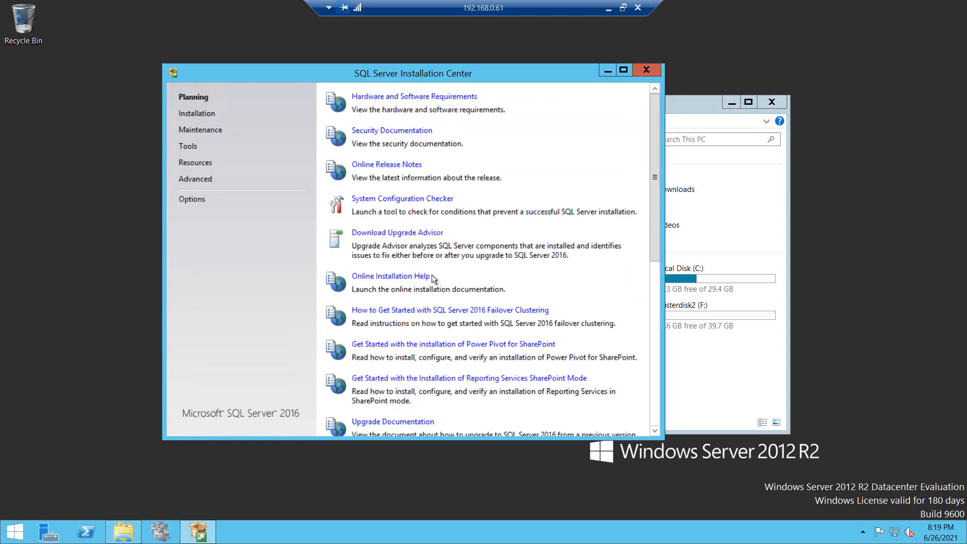
pyautogui.click(206, 114)
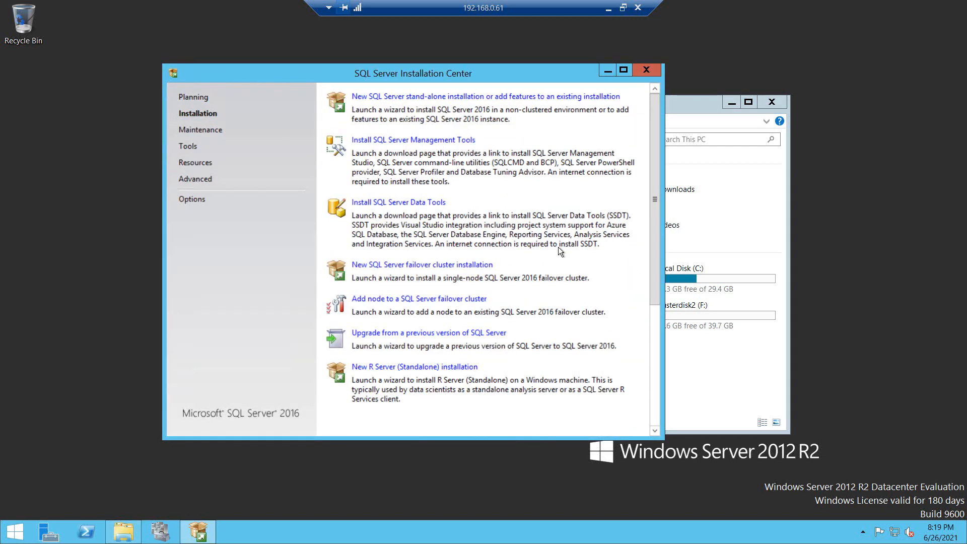
pyautogui.click(399, 265)
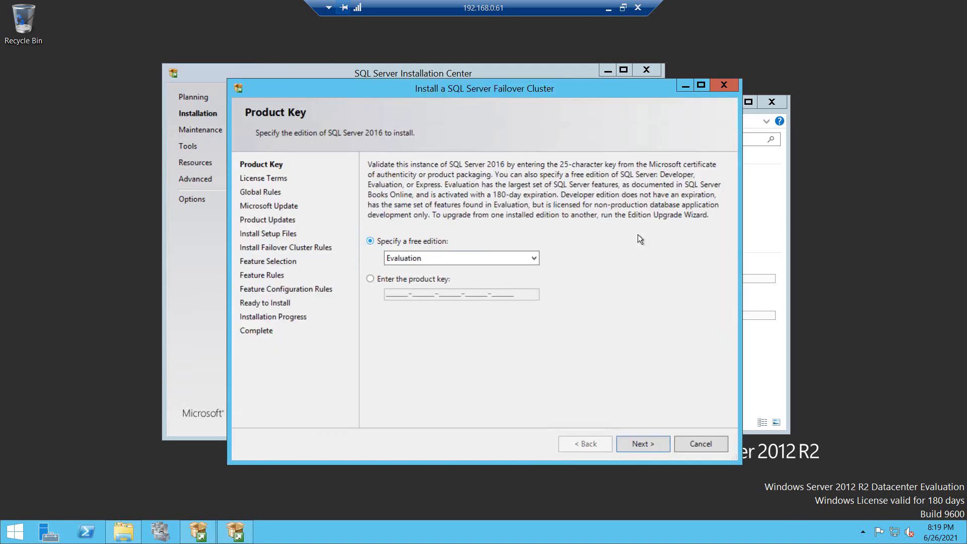
# Keep the free Evaluation edition, accept the license terms, and continue past Microsoft Update without enabling update checks.
pyautogui.click(644, 444)
pyautogui.click(455, 361)
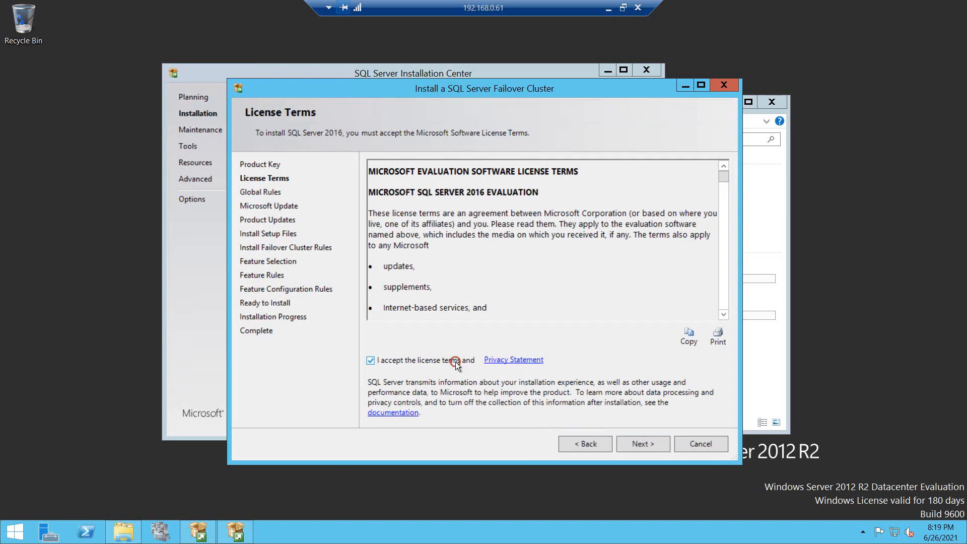
pyautogui.click(634, 445)
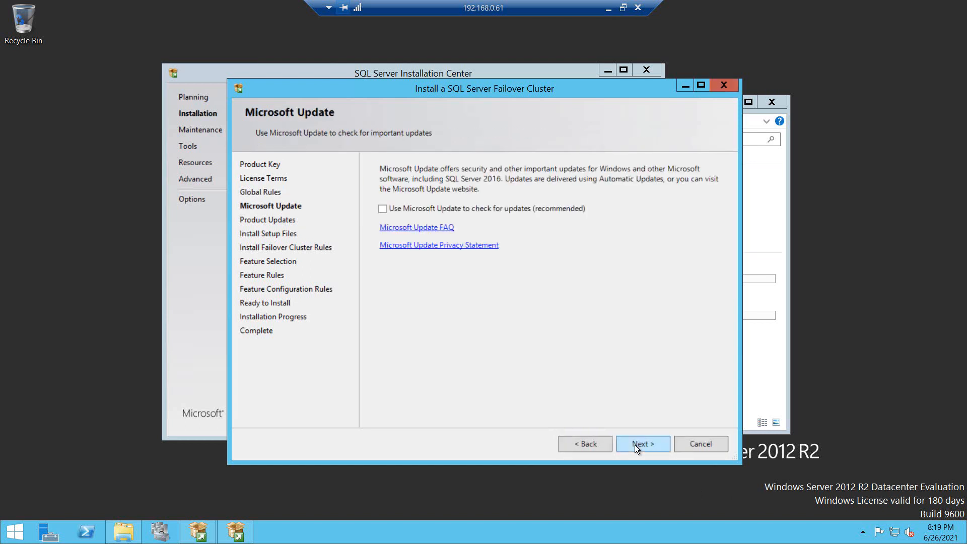
pyautogui.click(634, 445)
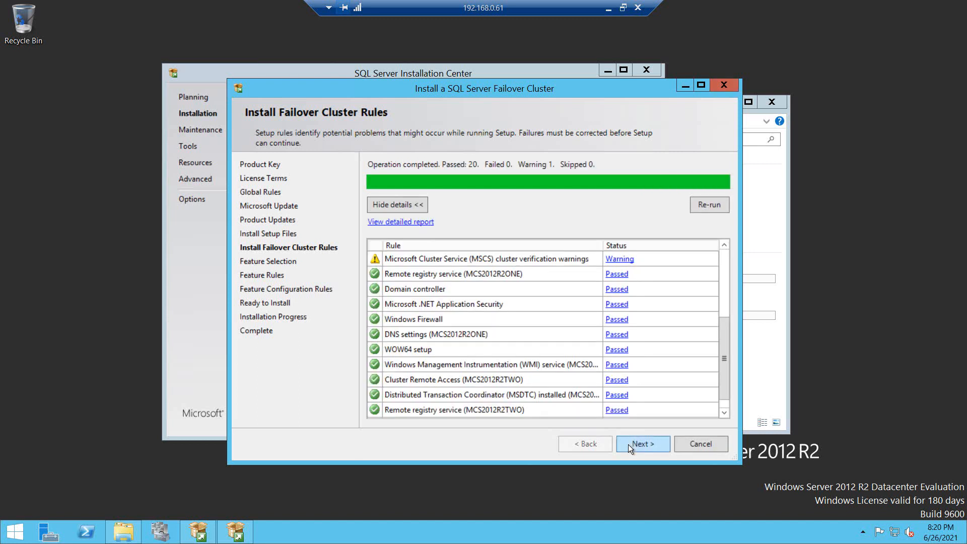
# Continue past the failover cluster rules, select Database Engine Services with its default subfeatures, and proceed to Instance Configuration.
pyautogui.click(627, 444)
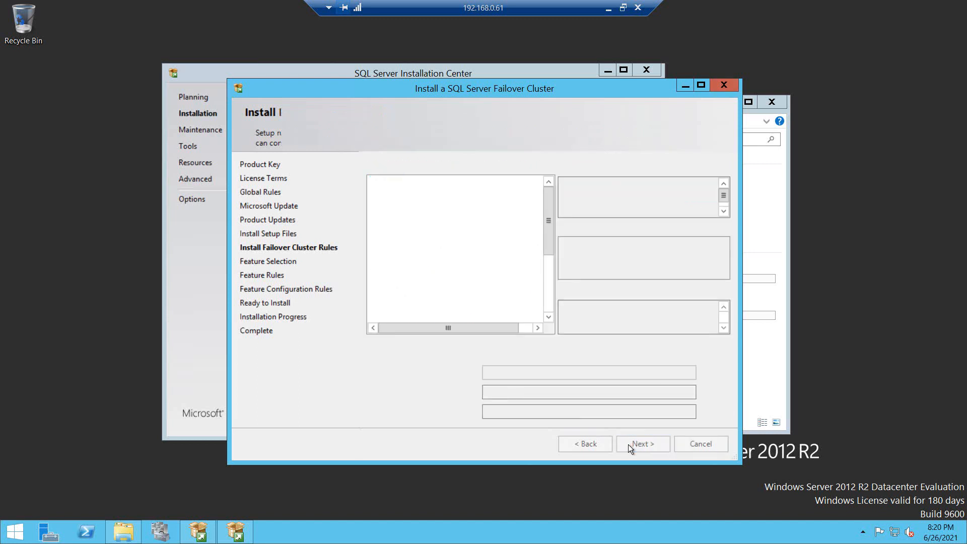
pyautogui.click(386, 193)
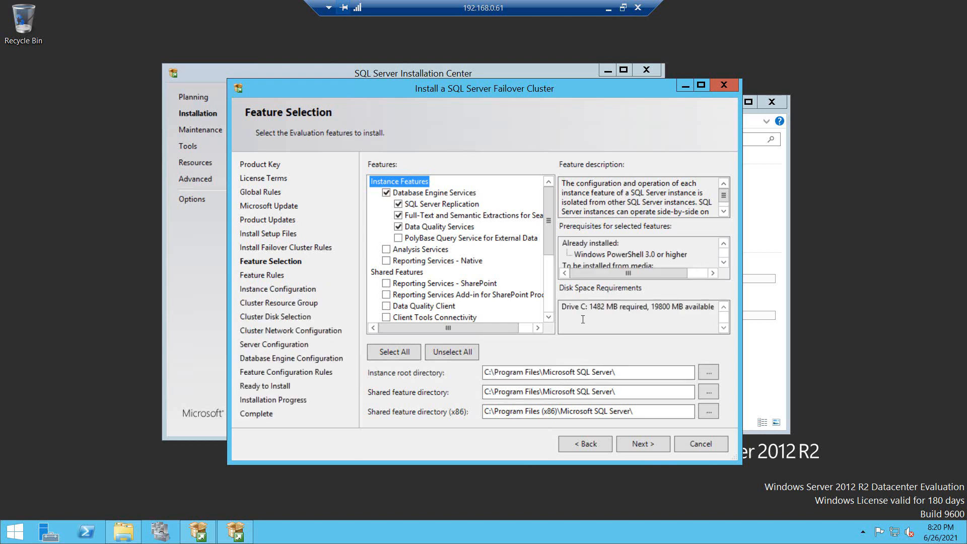
pyautogui.click(643, 443)
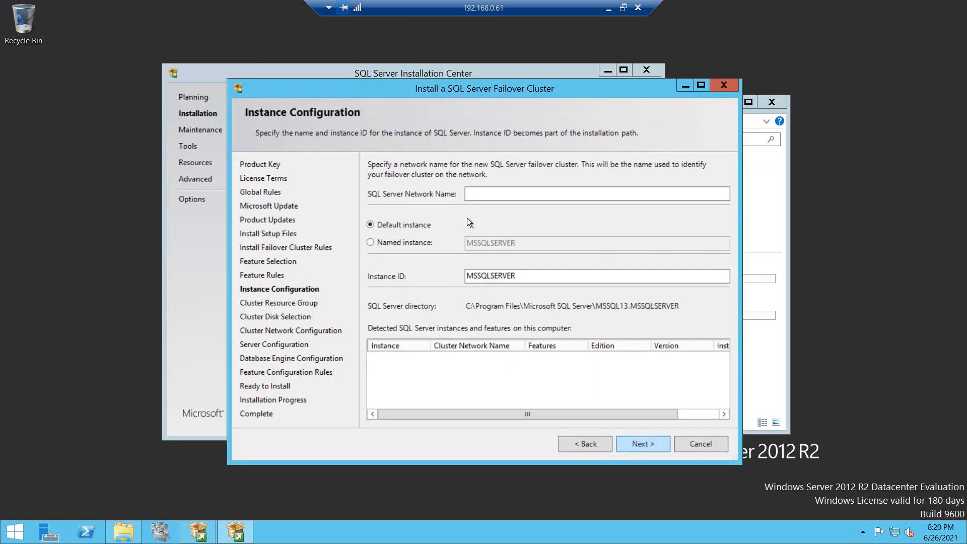
# Set the SQL Server network name, named instance and instance ID to sqlprodb, and continue to the cluster resource group.
pyautogui.click(488, 193)
pyautogui.write('sqlprodb')
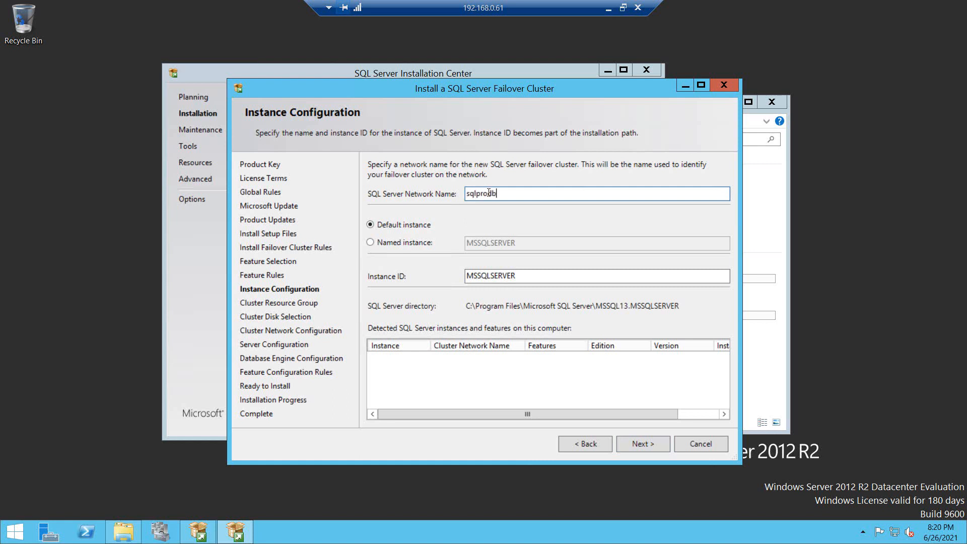
pyautogui.click(388, 246)
pyautogui.doubleClick(668, 275)
pyautogui.write('sqlprodb')
pyautogui.click(477, 242)
pyautogui.write('sqlprodb')
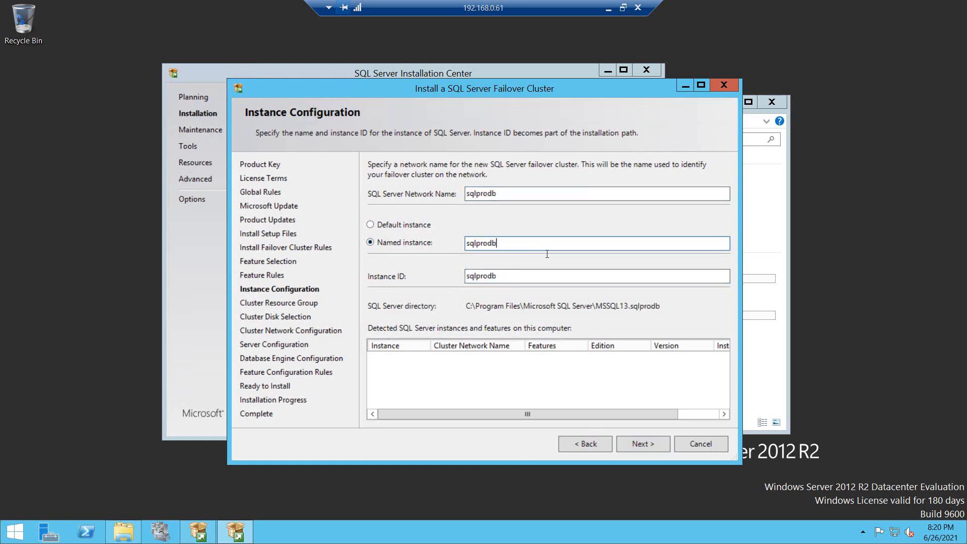
pyautogui.click(375, 228)
pyautogui.click(379, 242)
pyautogui.click(649, 444)
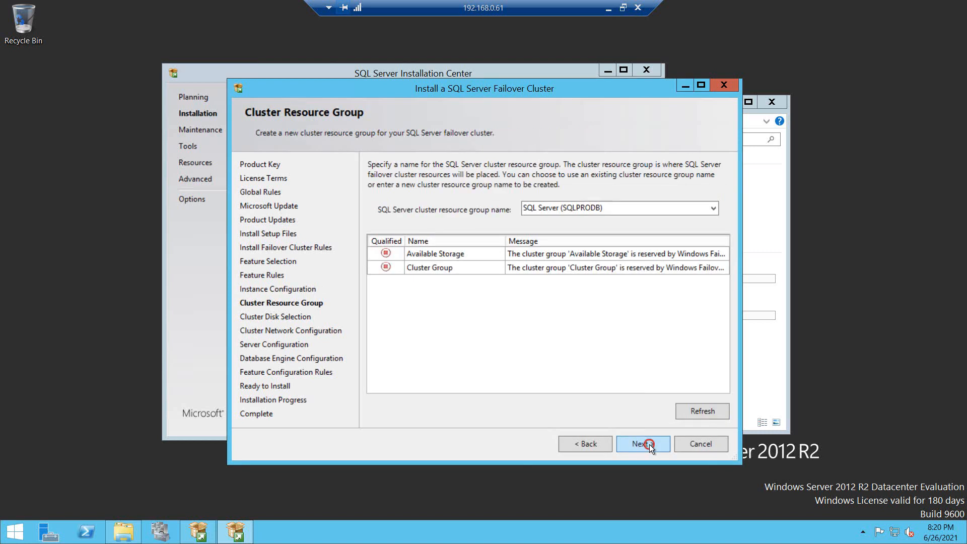
# Accept the SQL Server (SQLPRODB) resource group and use Cluster Disk 2 as the instance's shared disk.
pyautogui.click(648, 444)
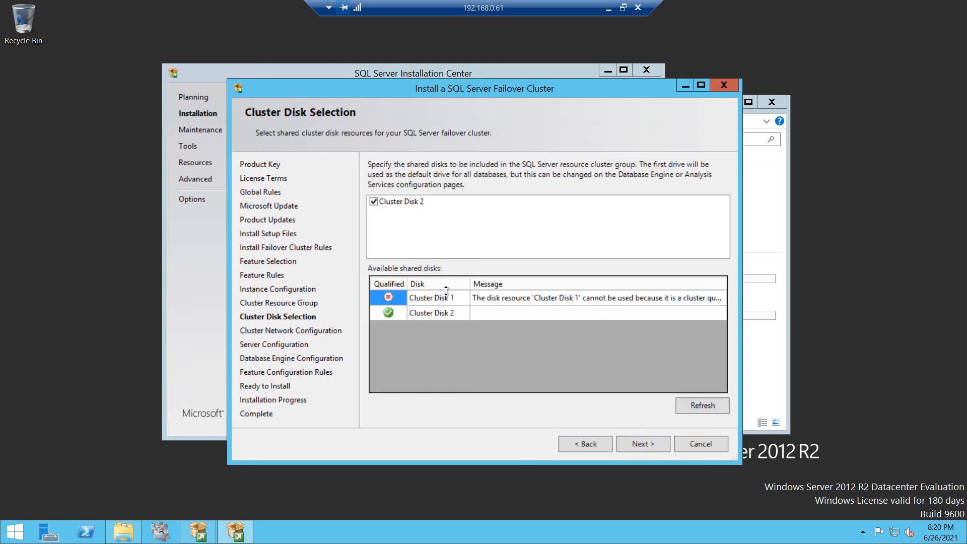
pyautogui.click(439, 312)
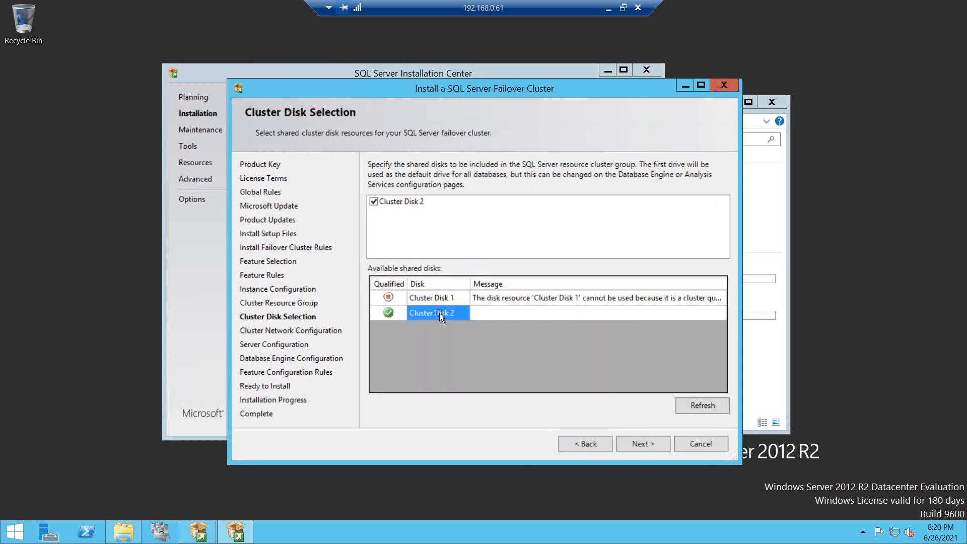
pyautogui.click(649, 445)
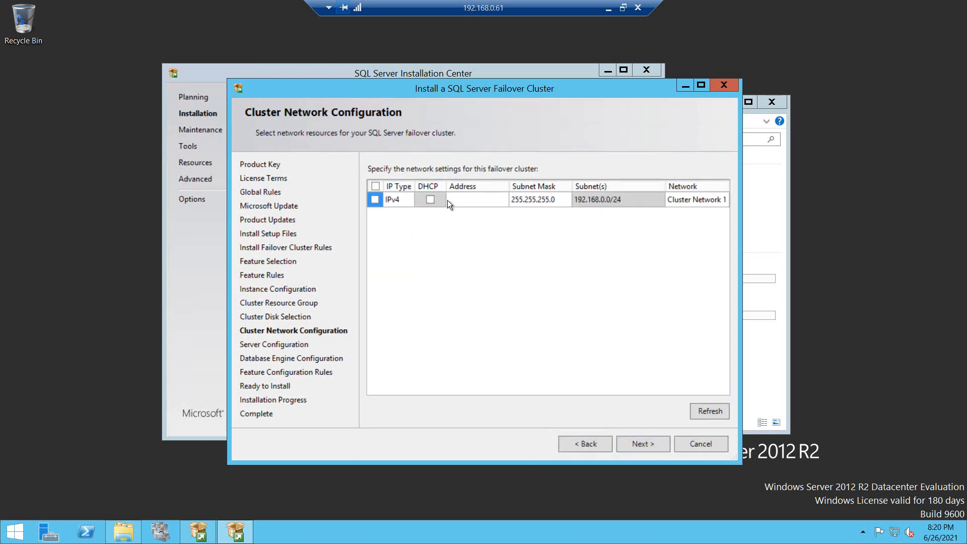
# Enable the IPv4 cluster network, assign it the address 192.168.0.65 after checking the server notes, and continue to Server Configuration.
pyautogui.click(376, 186)
pyautogui.click(459, 198)
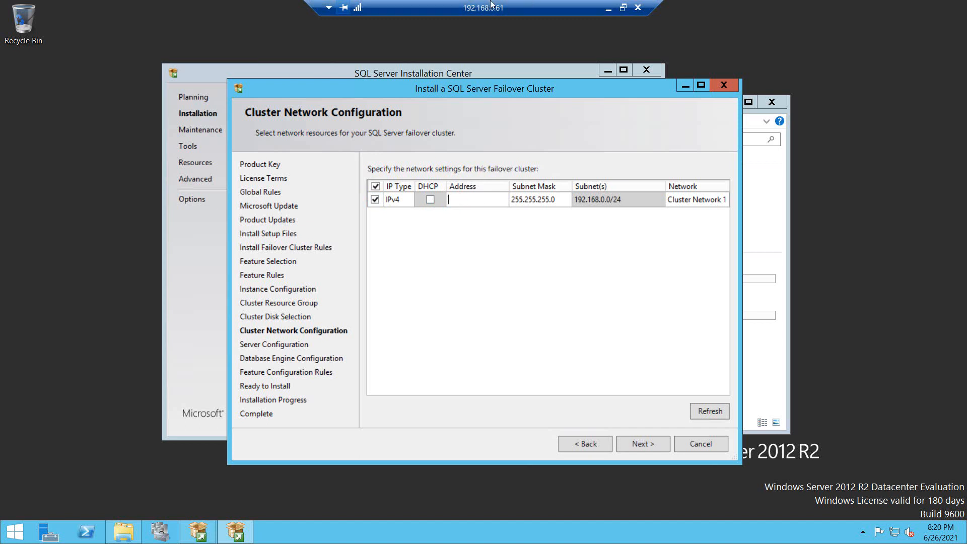
pyautogui.click(608, 8)
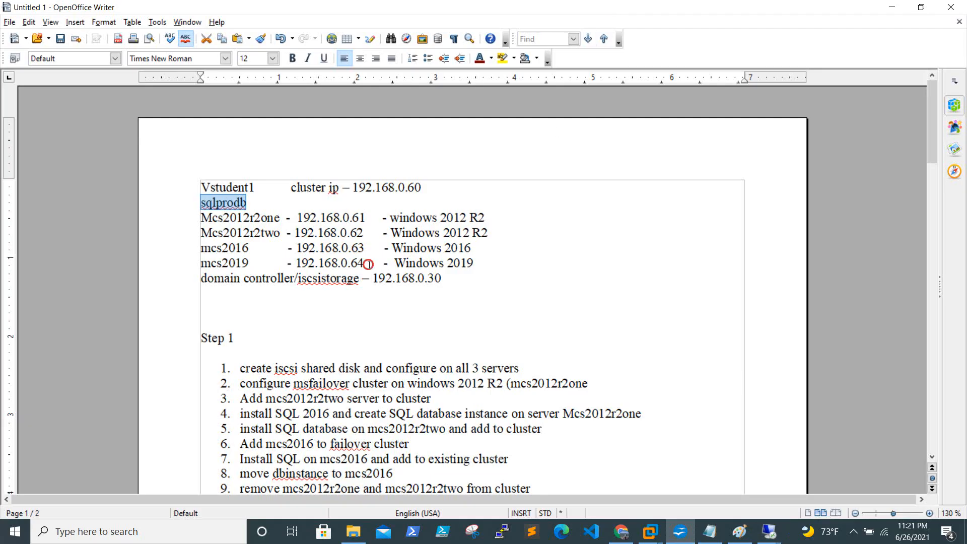
pyautogui.click(369, 263)
pyautogui.moveTo(770, 535)
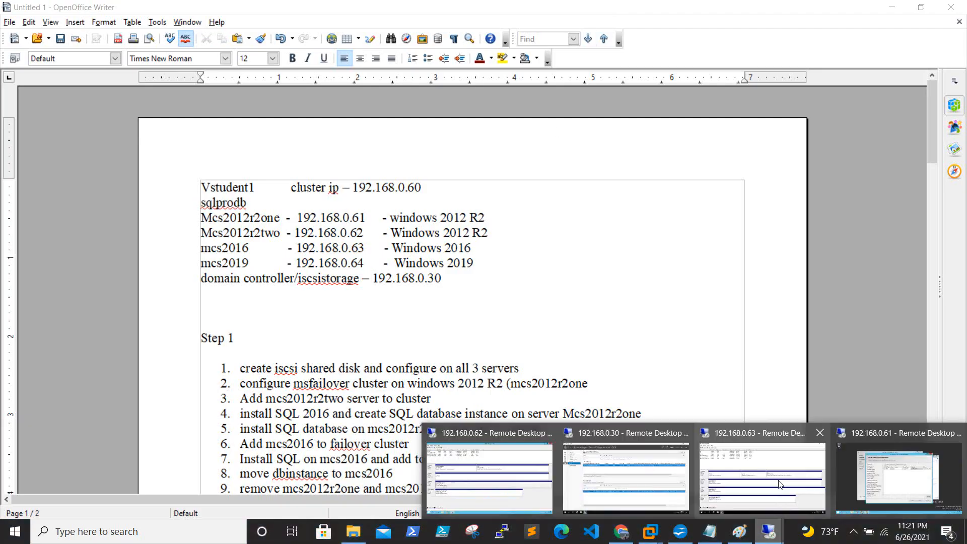
pyautogui.click(492, 494)
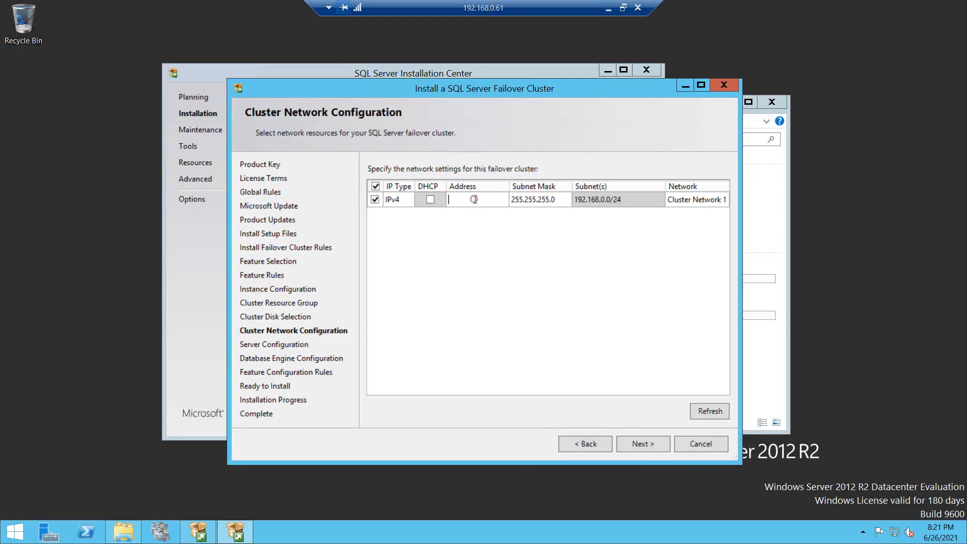
pyautogui.write('192.168.0.65')
pyautogui.click(657, 446)
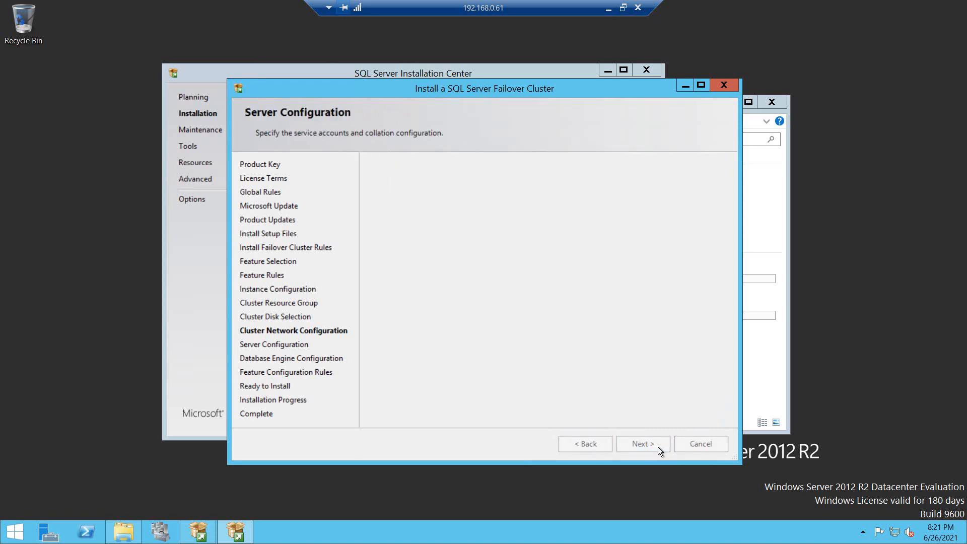
# Switch to the OpenOffice Writer notes, add 192.168.0.65 beside sqlprodb, save, and return to the 192.168.0.61 remote session.
pyautogui.click(608, 7)
pyautogui.click(484, 261)
pyautogui.press('Return')
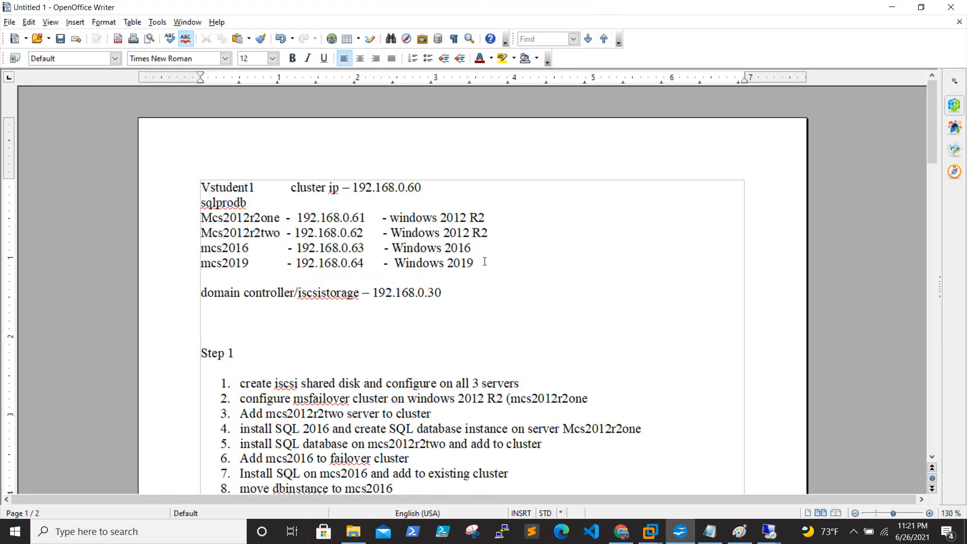
pyautogui.press('BackSpace')
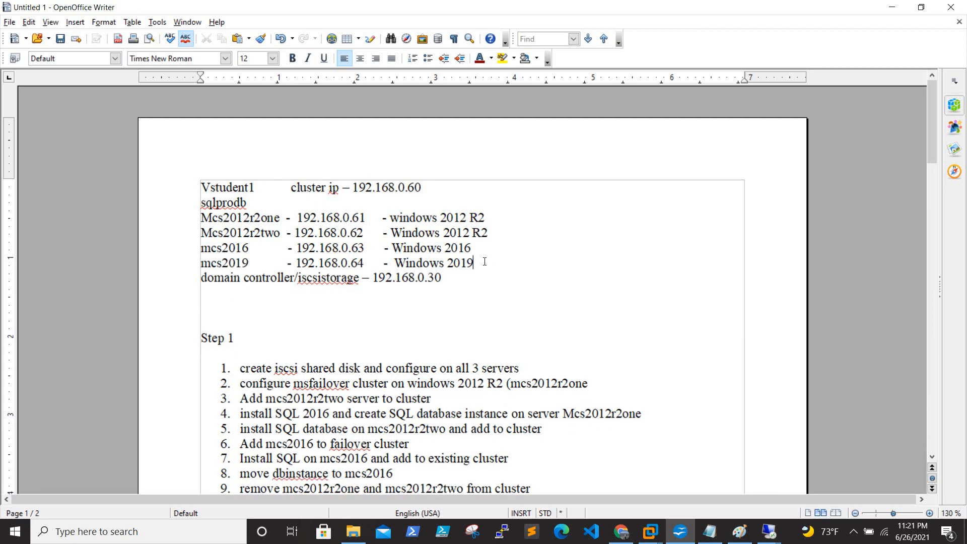
pyautogui.click(287, 202)
pyautogui.write('192.168.0.65')
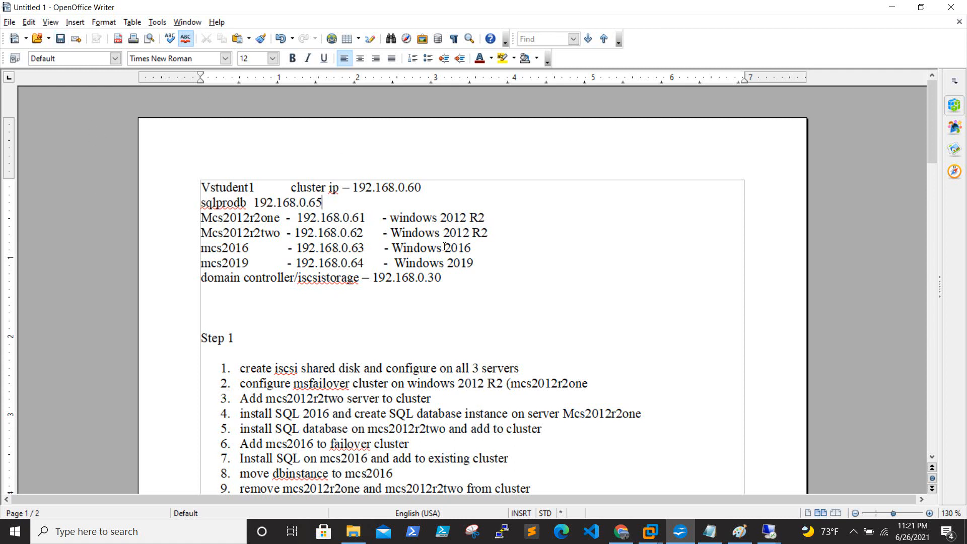
pyautogui.hotkey('ctrl', 's')
pyautogui.click(438, 349)
pyautogui.click(768, 531)
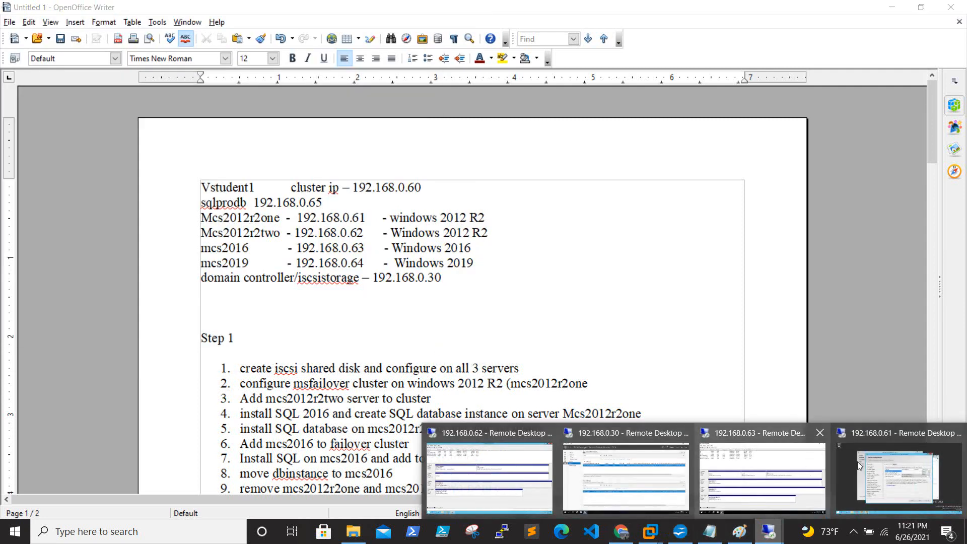
pyautogui.click(884, 470)
# Assign the directory account sqladmin to the SQL Server Agent service and enter the account password.
pyautogui.click(538, 219)
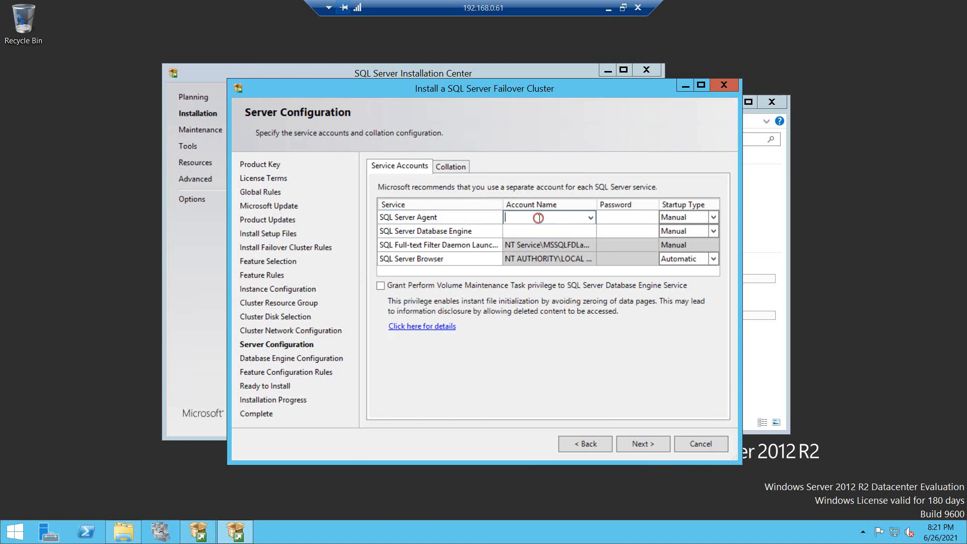
pyautogui.click(552, 214)
pyautogui.write('sqladmin')
pyautogui.click(589, 217)
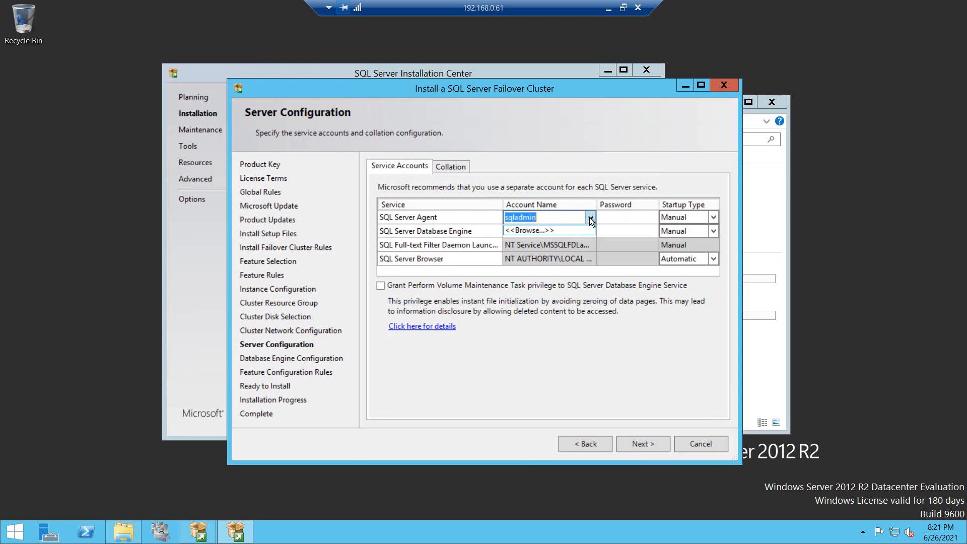
pyautogui.click(549, 230)
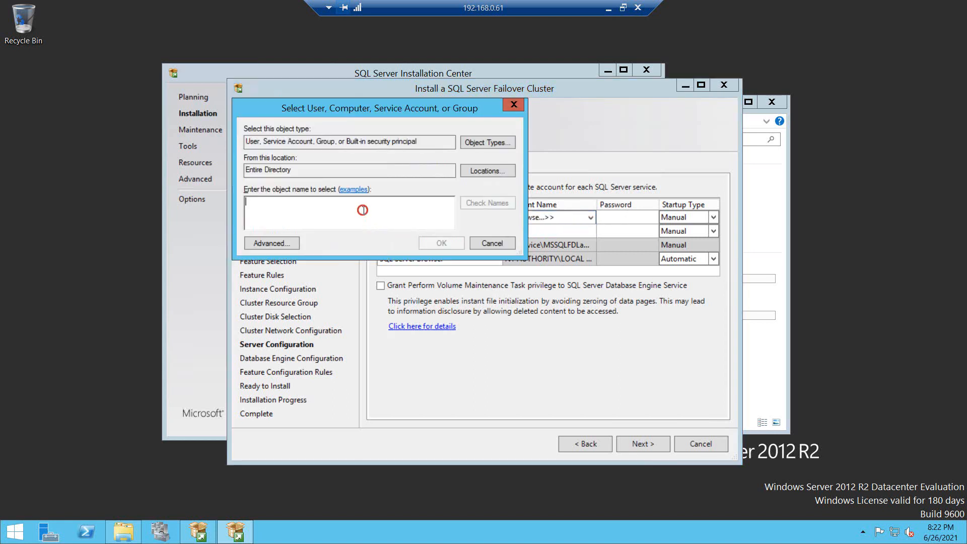
pyautogui.write('sqladmin')
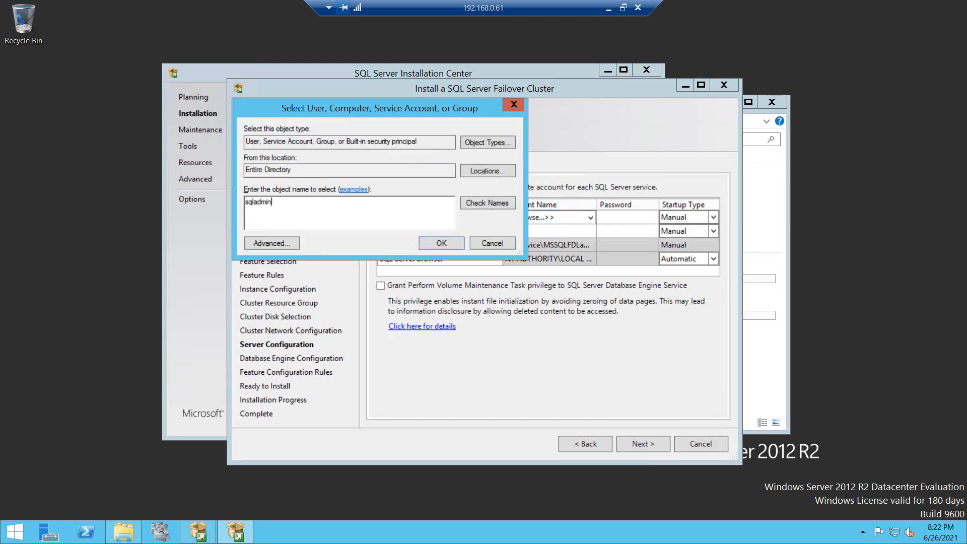
pyautogui.click(491, 201)
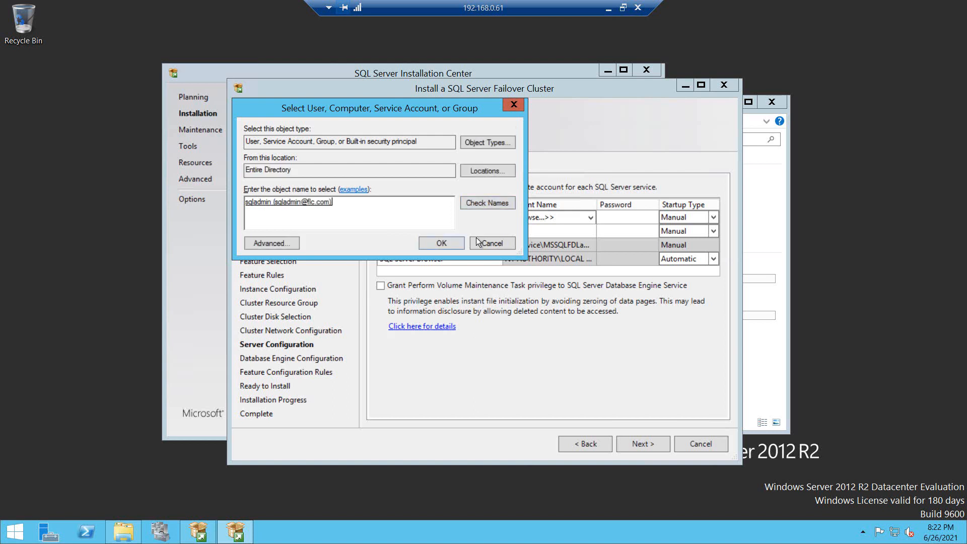
pyautogui.click(460, 244)
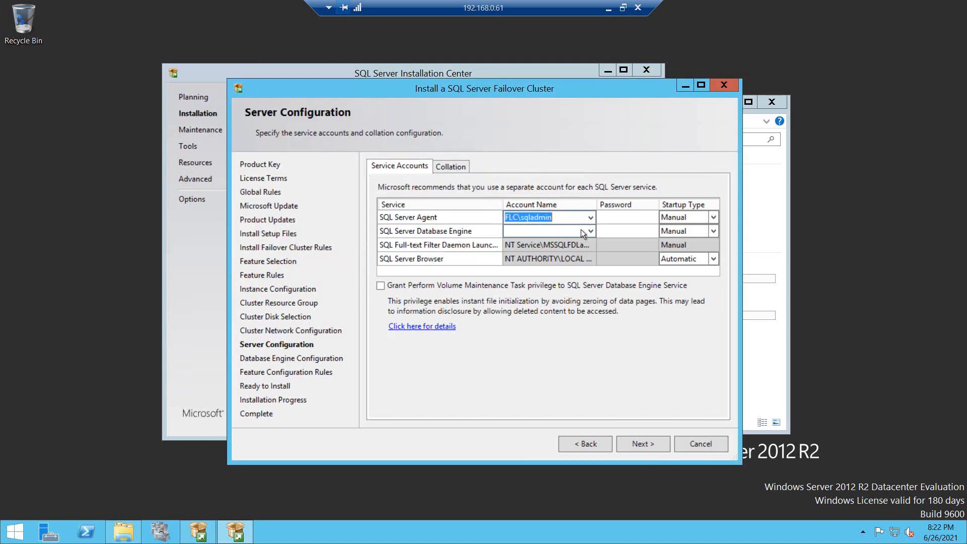
pyautogui.click(613, 217)
pyautogui.write('••••')
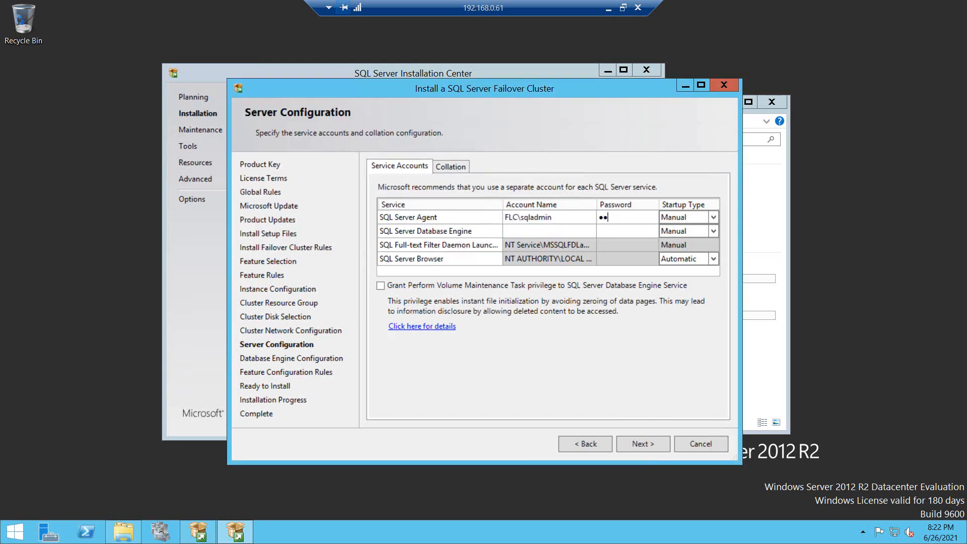
pyautogui.write('••••••••')
pyautogui.press('Tab')
pyautogui.press('Tab')
# Assign sqladmin to the SQL Server Database Engine service, enter the account password, and continue with the Manual startup types kept.
pyautogui.click(591, 231)
pyautogui.click(562, 244)
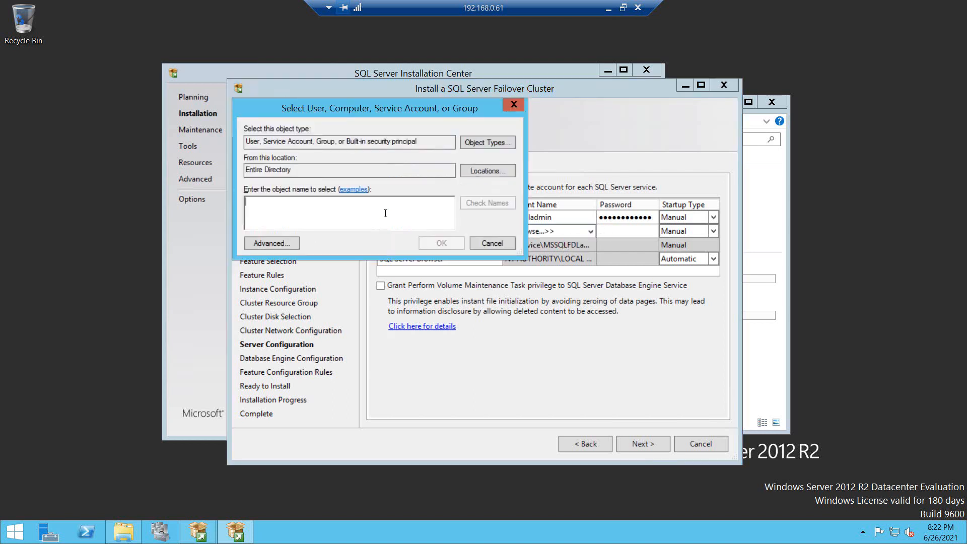
pyautogui.write('sqladmin')
pyautogui.click(499, 201)
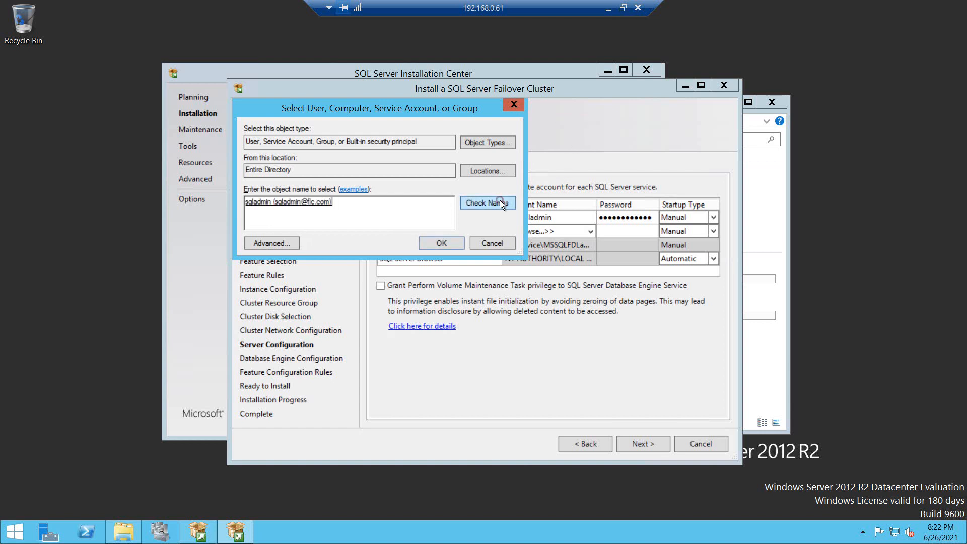
pyautogui.click(442, 241)
pyautogui.click(614, 231)
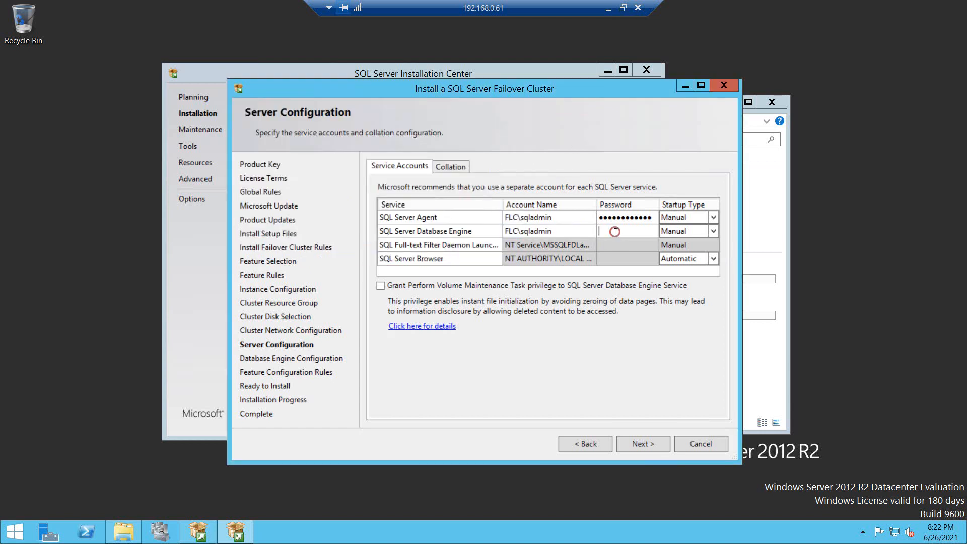
pyautogui.write('••••••••••••')
pyautogui.press('Return')
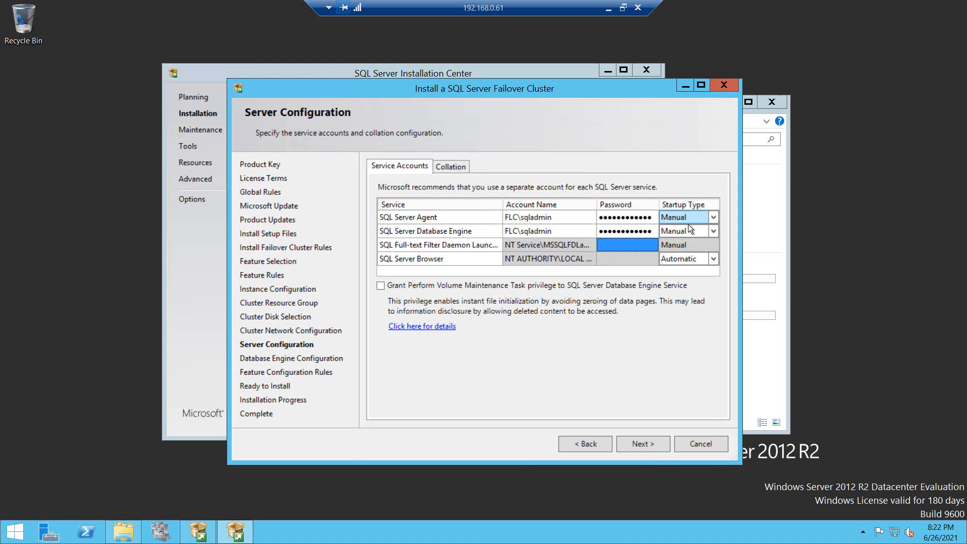
pyautogui.click(713, 217)
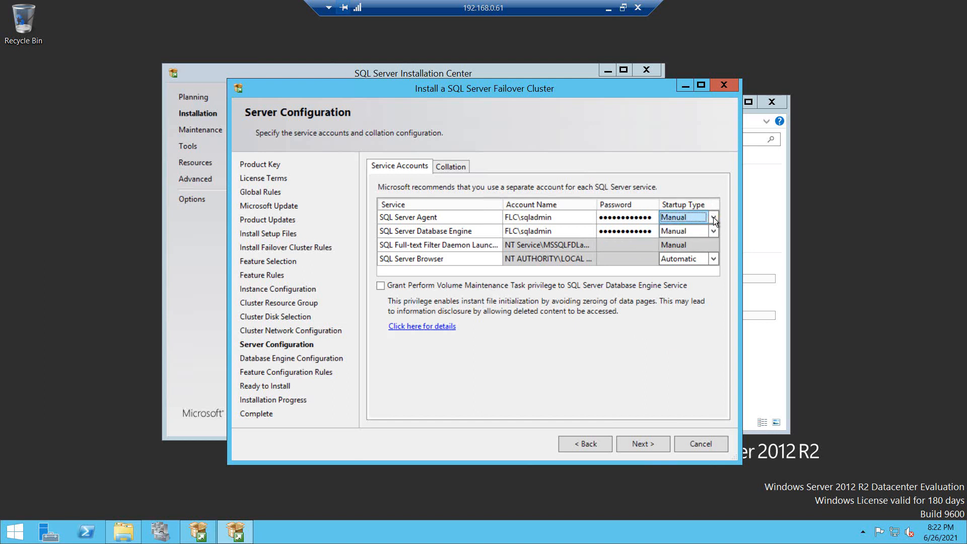
pyautogui.click(641, 440)
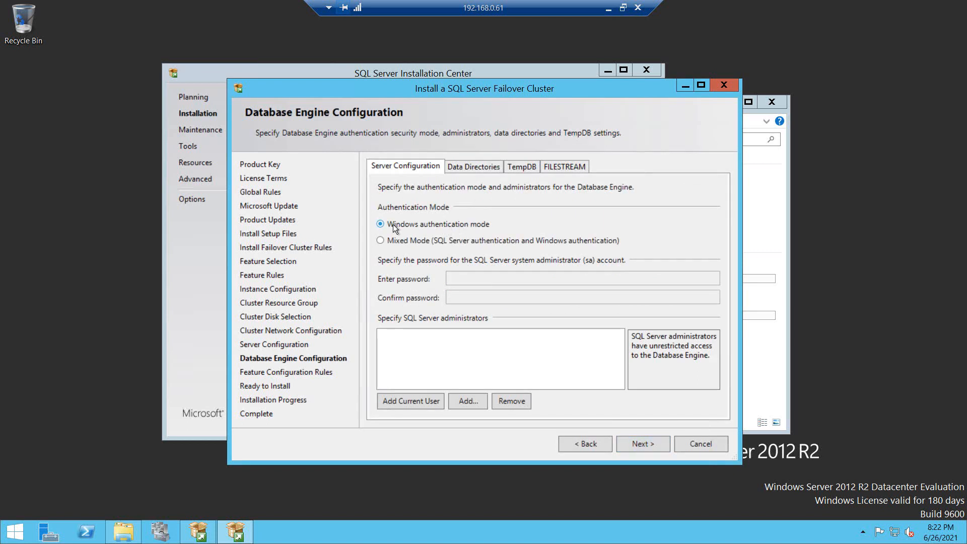
# Add the current user as SQL Server administrator, keep Windows authentication and the default F:\ data directories, and start the installation.
pyautogui.click(402, 401)
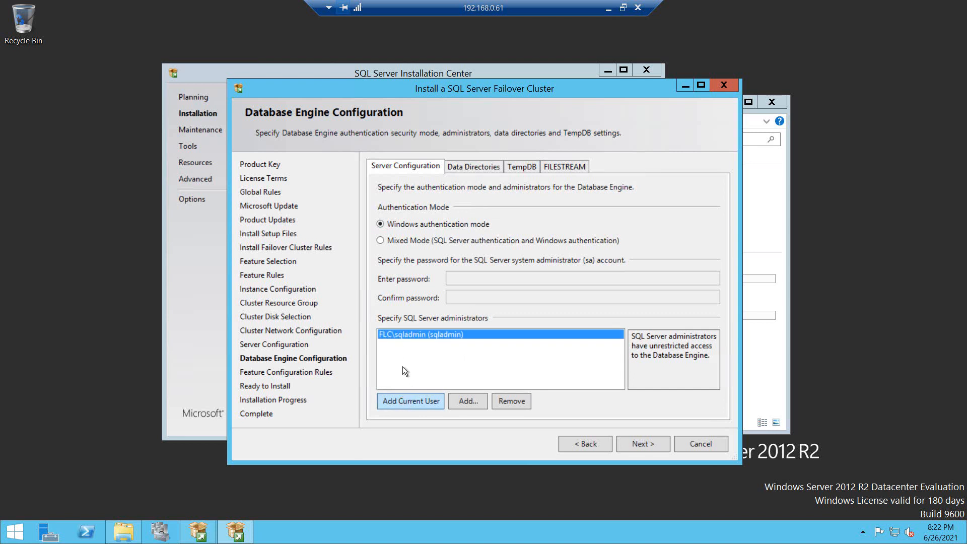
pyautogui.click(477, 166)
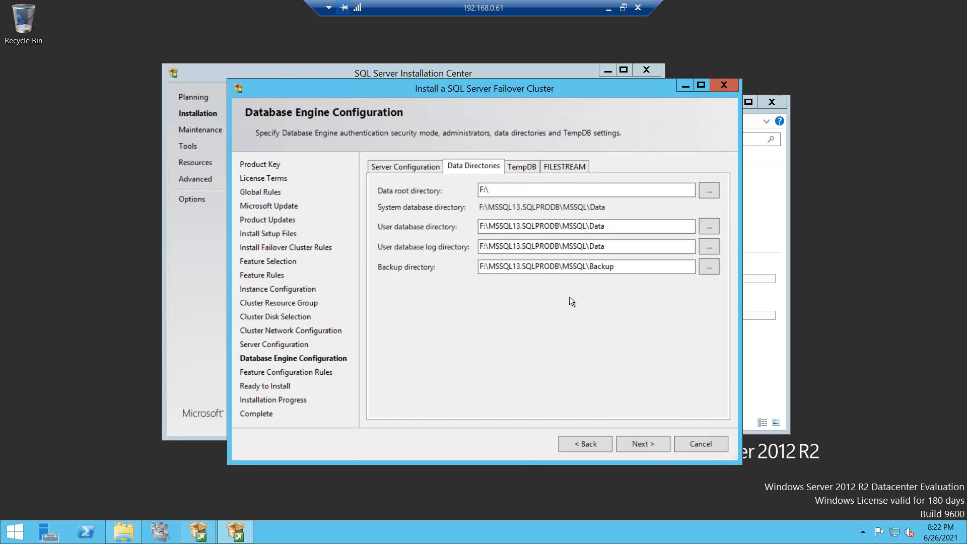
pyautogui.click(422, 166)
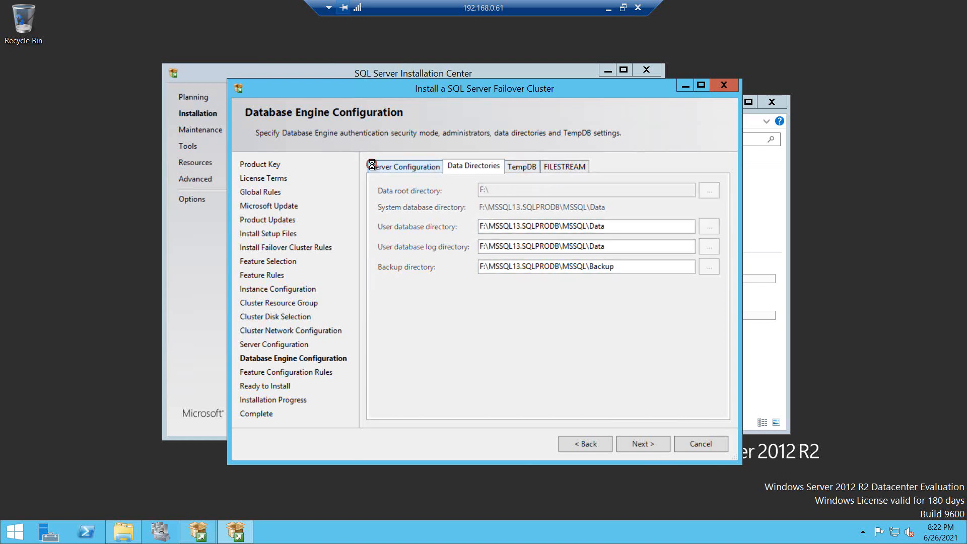
pyautogui.click(652, 444)
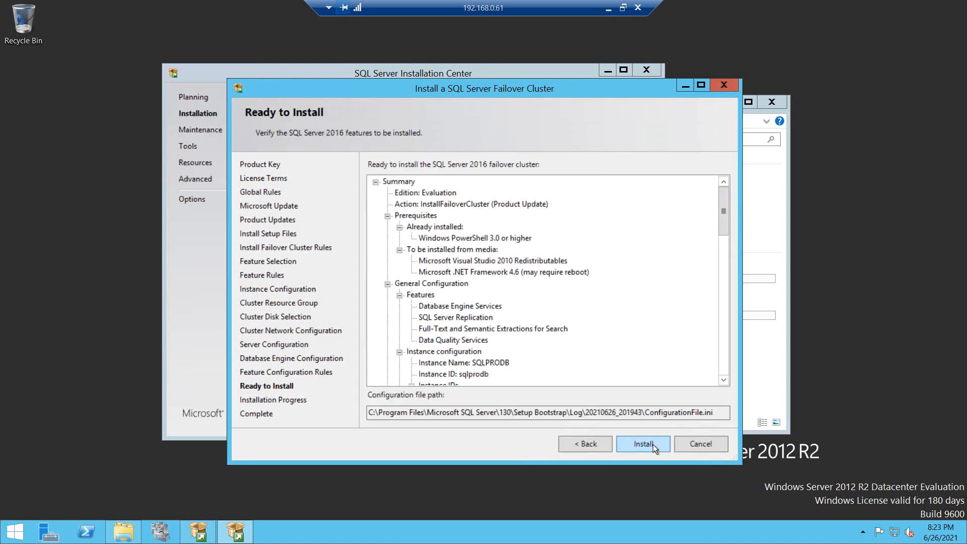
pyautogui.click(651, 444)
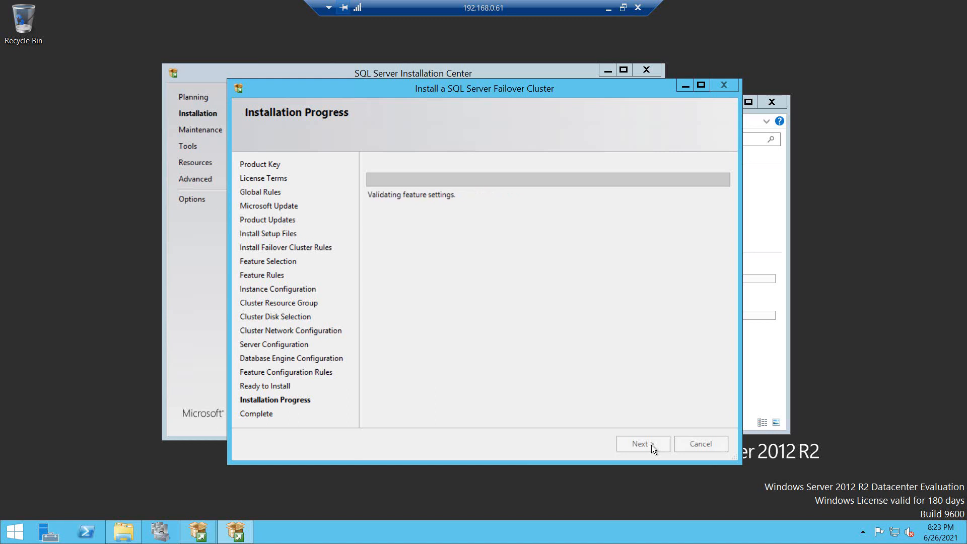
# Review the Step 1 plan in the Writer notes, especially items 4 and 5, and return to the 192.168.0.61 installation progress.
pyautogui.click(608, 8)
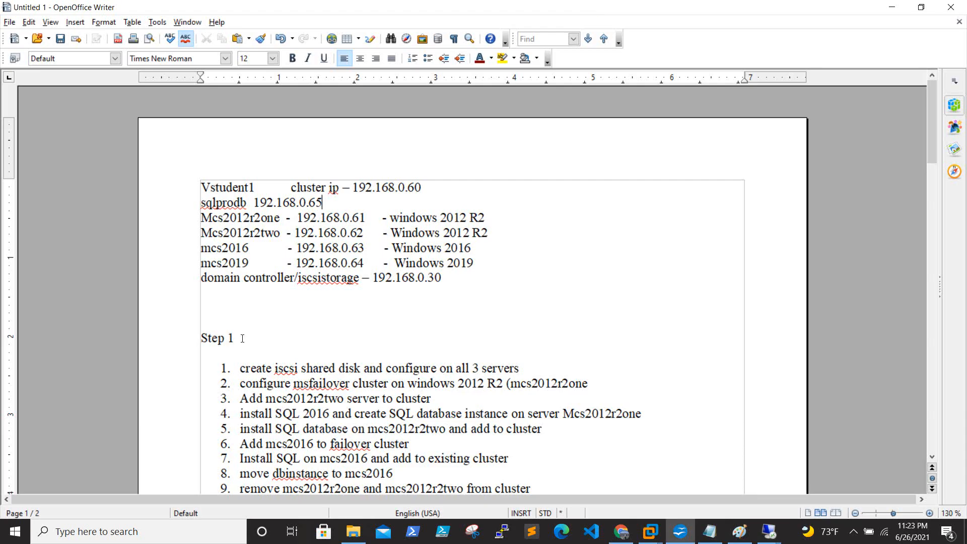
pyautogui.scroll(-3, 425, 318)
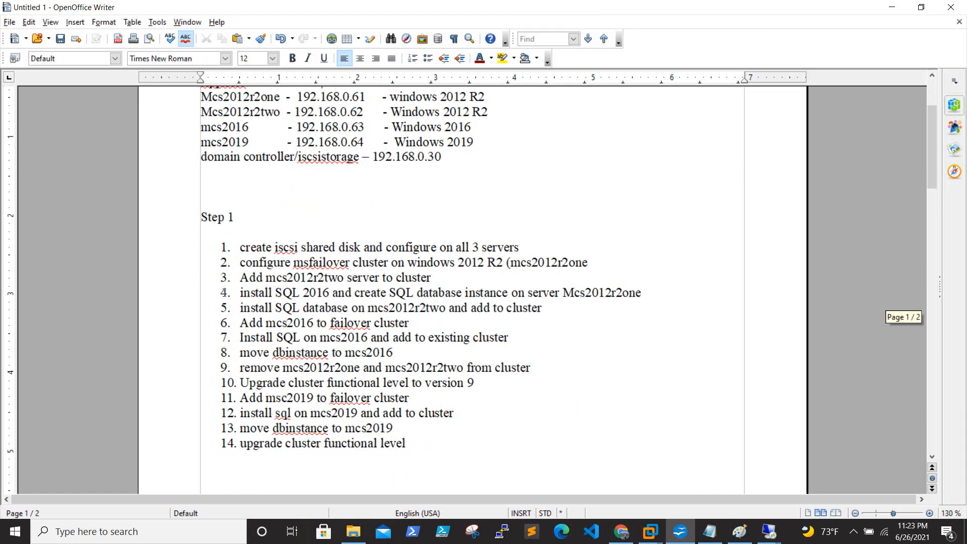
pyautogui.moveTo(240, 293); pyautogui.dragTo(683, 295)
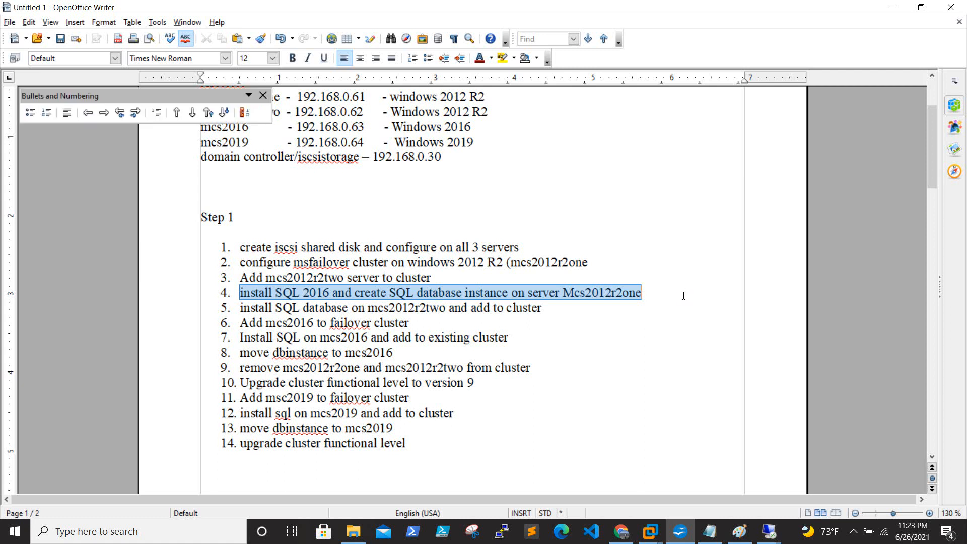
pyautogui.click(548, 308)
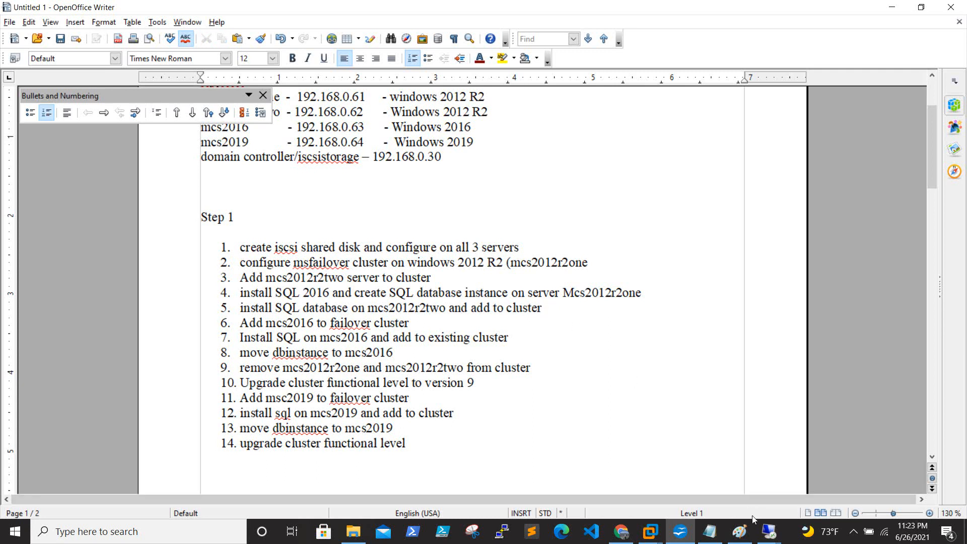
pyautogui.click(769, 531)
pyautogui.click(877, 482)
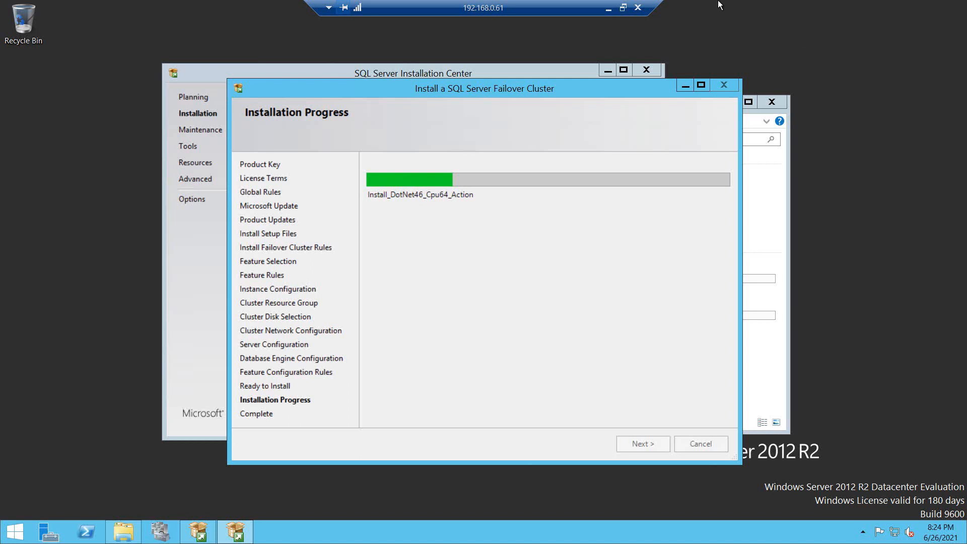
pyautogui.click(606, 8)
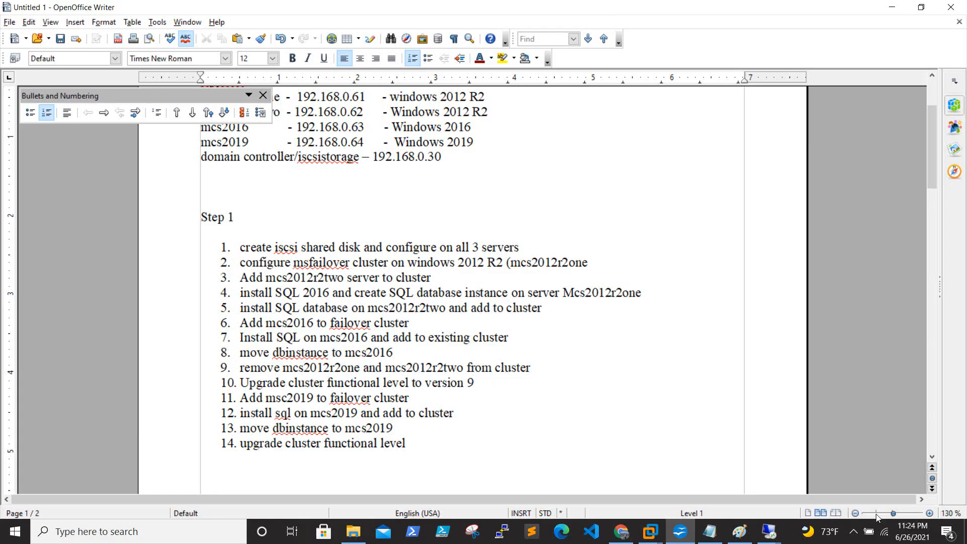
pyautogui.click(853, 531)
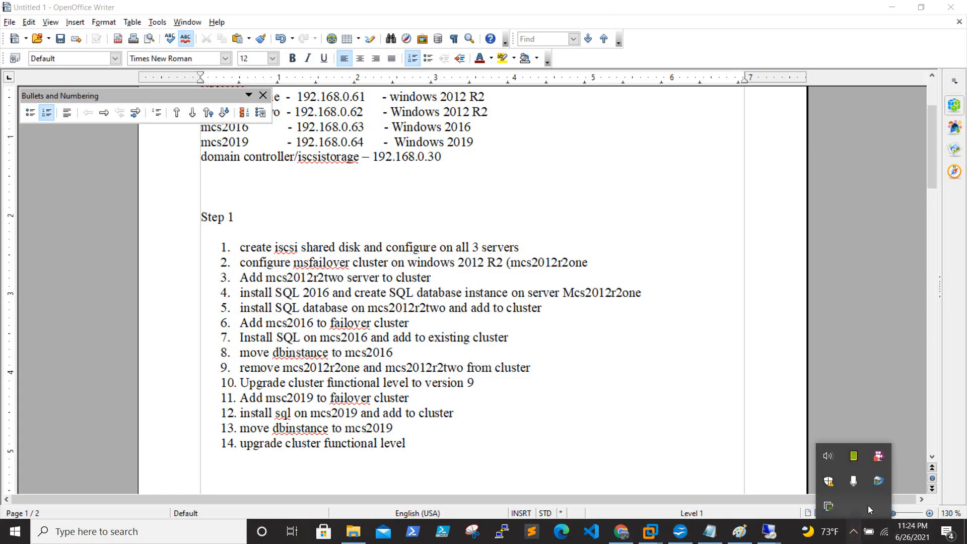
pyautogui.rightClick(878, 455)
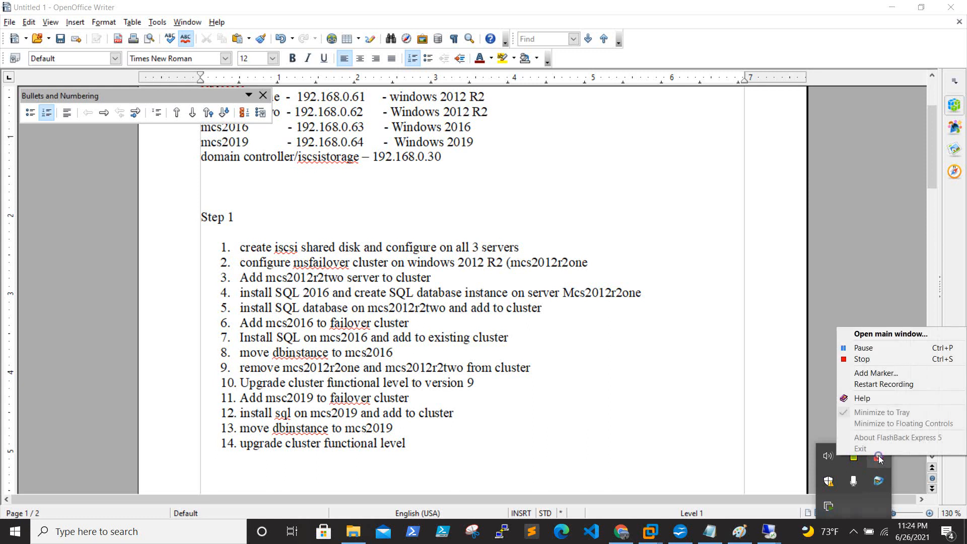
pyautogui.click(885, 349)
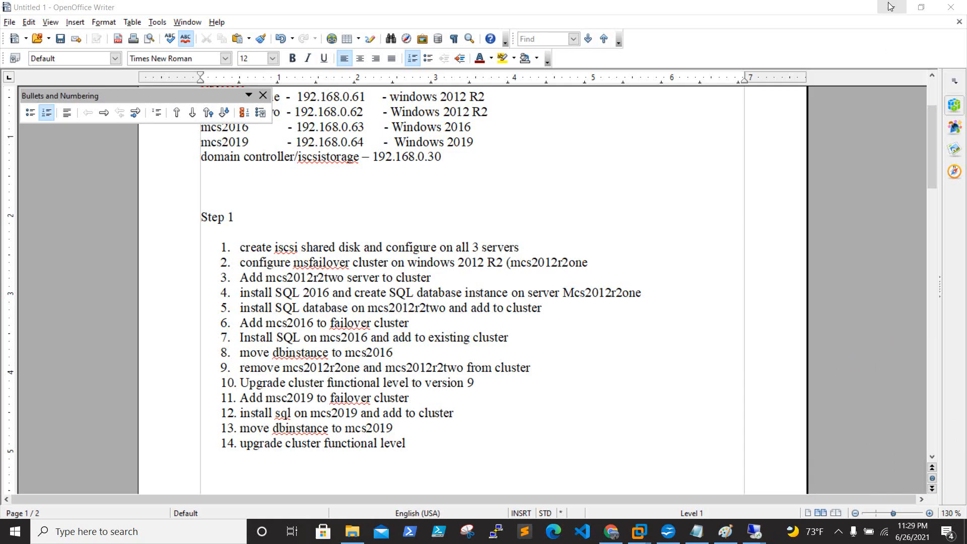
# Return to the 192.168.0.61 session, acknowledge the restart notice, and close the completed SQL Server setup along with the remaining open windows.
pyautogui.click(890, 7)
pyautogui.moveTo(754, 531)
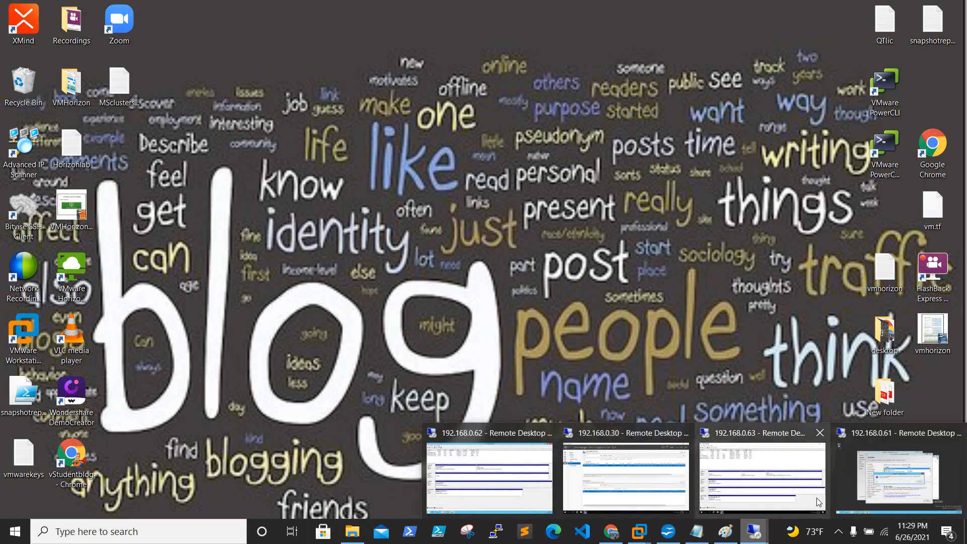
pyautogui.click(912, 481)
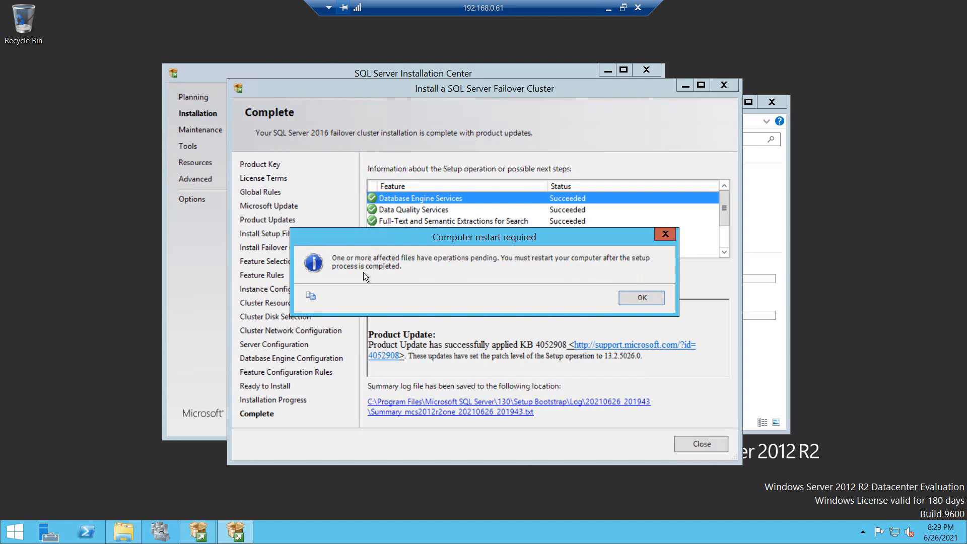
pyautogui.click(642, 296)
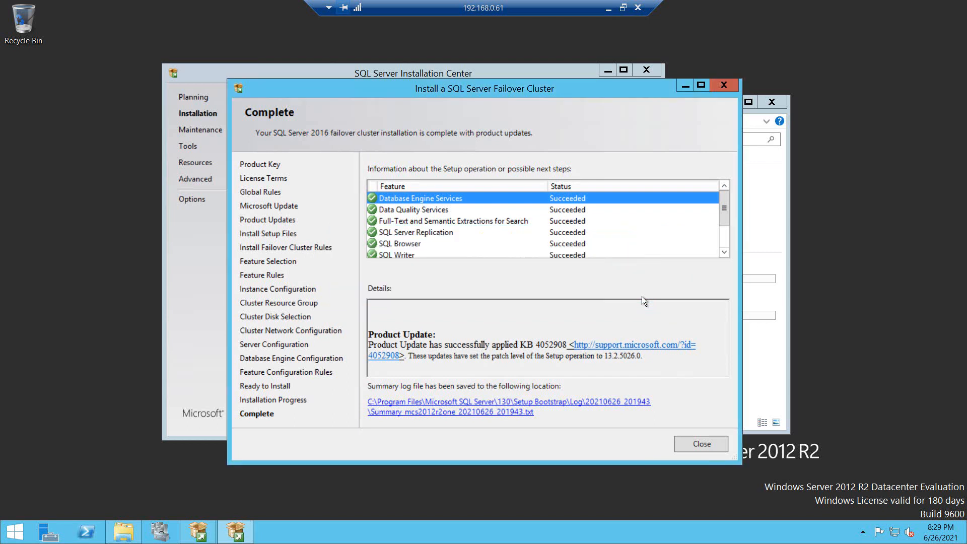
pyautogui.click(700, 443)
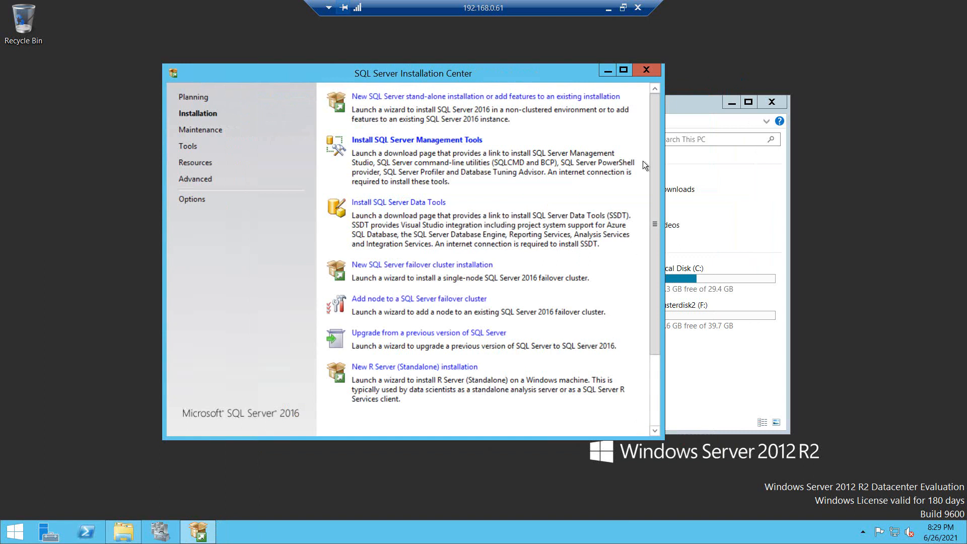
pyautogui.click(648, 71)
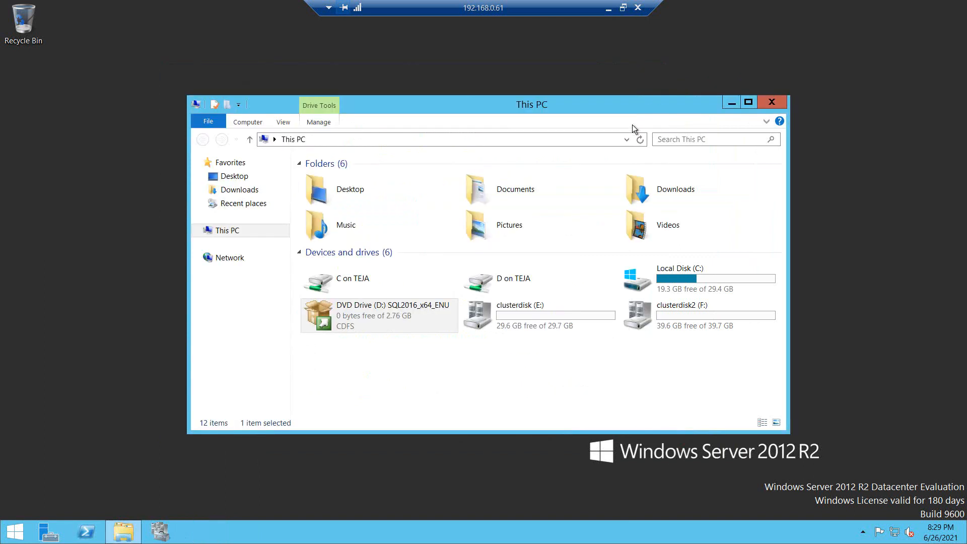
pyautogui.click(774, 103)
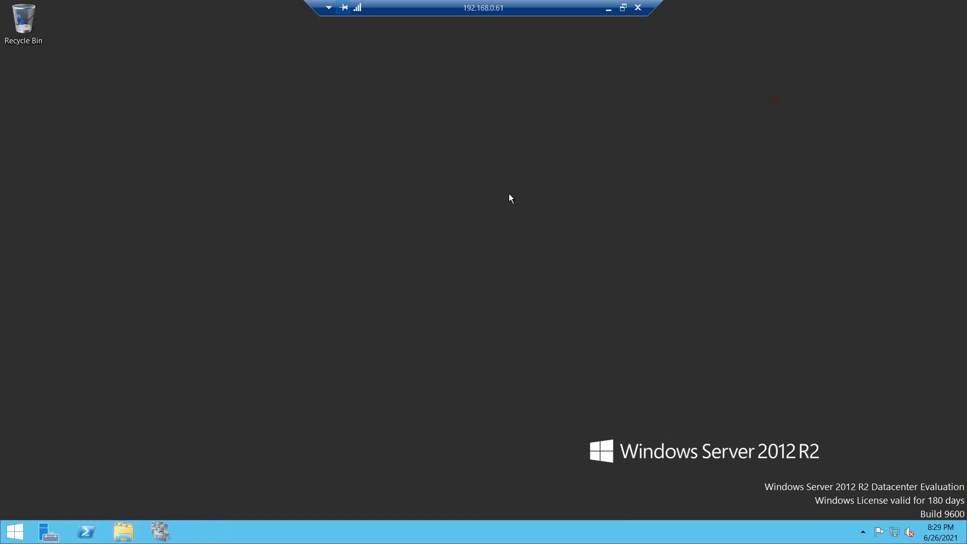
# Check the Roles and Nodes of cluster vstudent1.flc.com in Failover Cluster Manager, and close the console.
pyautogui.click(166, 538)
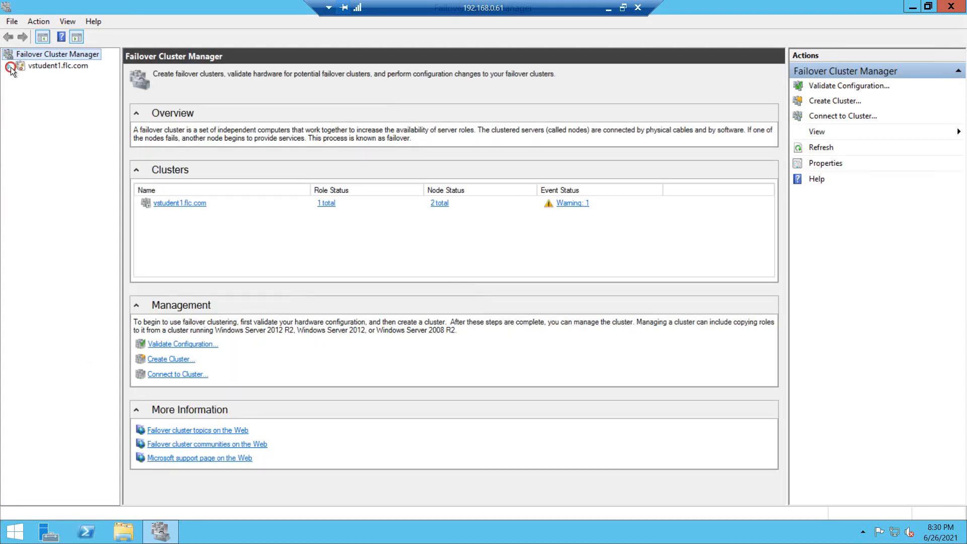
pyautogui.click(9, 66)
pyautogui.click(50, 67)
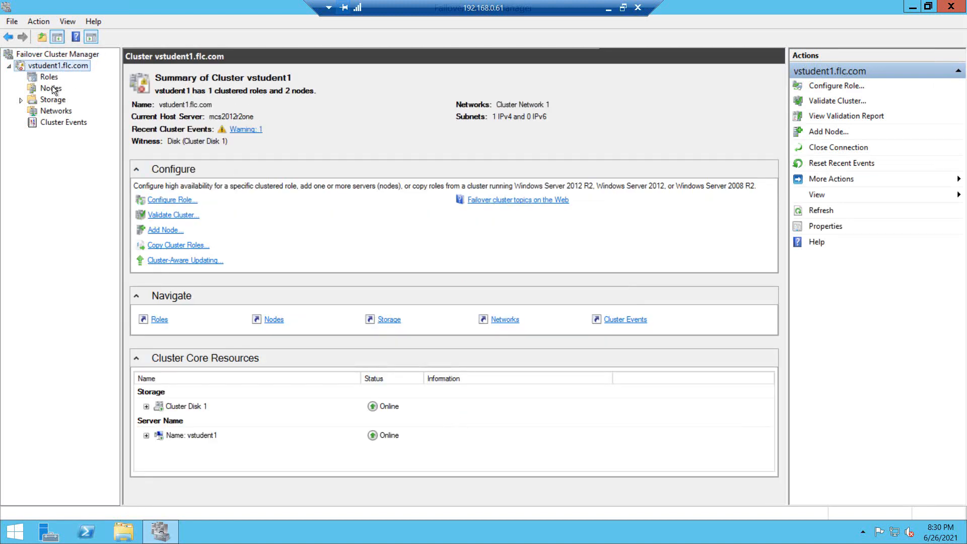
pyautogui.click(49, 77)
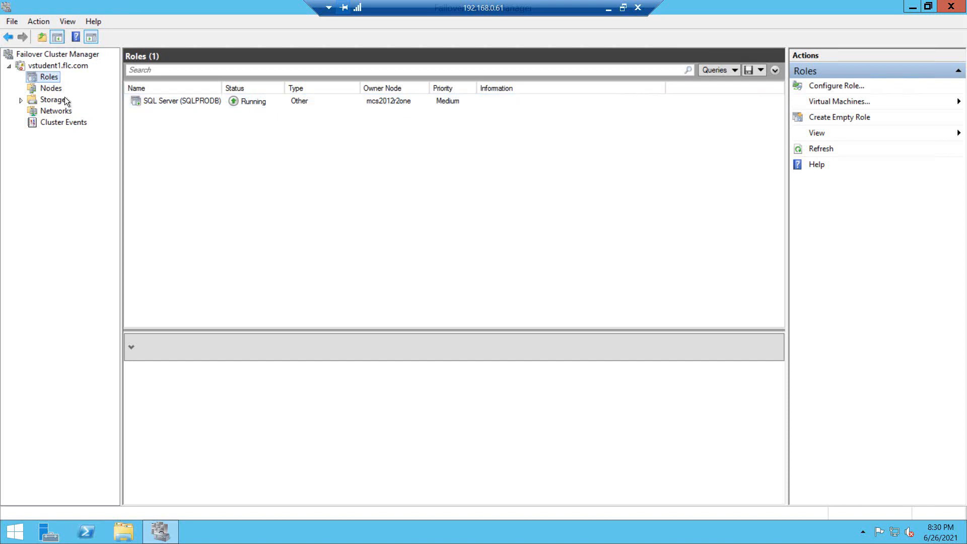
pyautogui.click(44, 90)
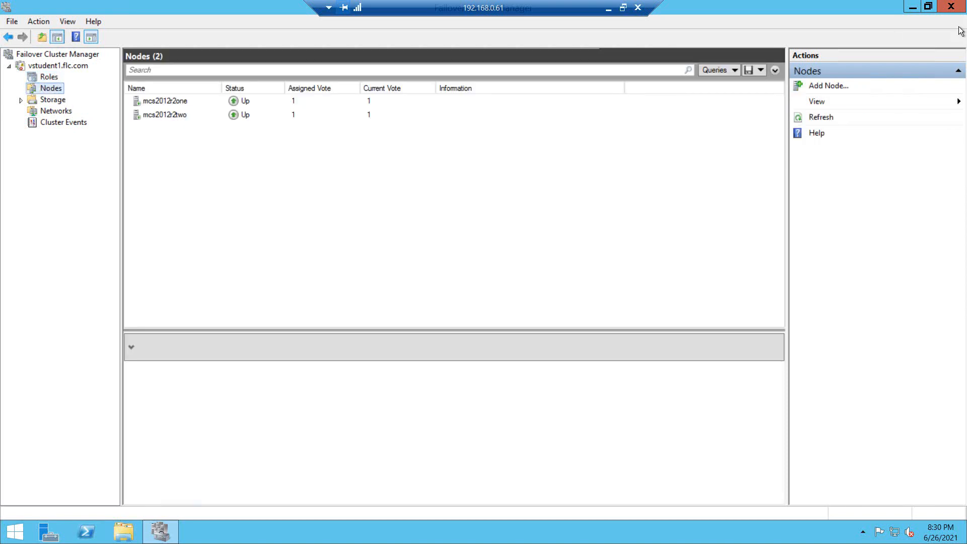
pyautogui.click(951, 7)
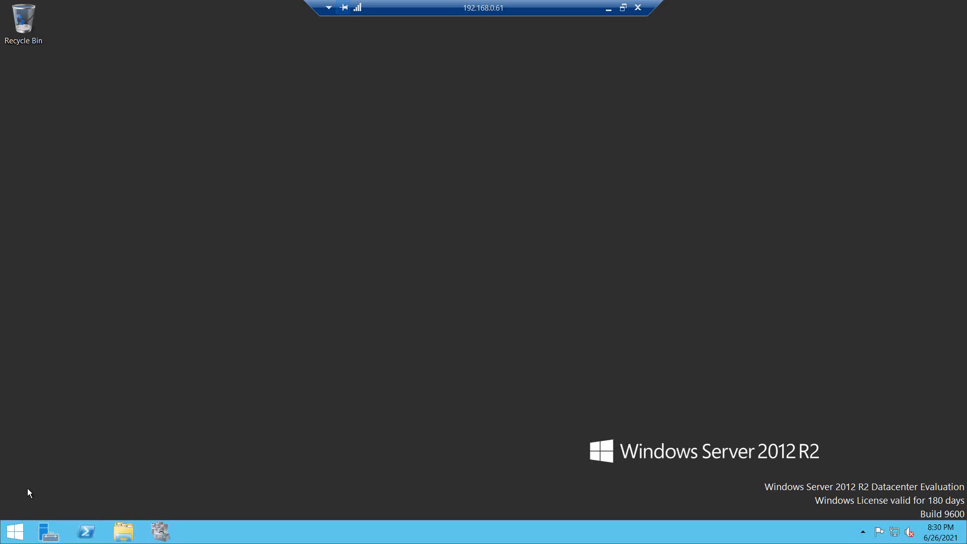
# Restart the 192.168.0.61 server, selecting a reason for the shutdown.
pyautogui.rightClick(14, 537)
pyautogui.moveTo(92, 516)
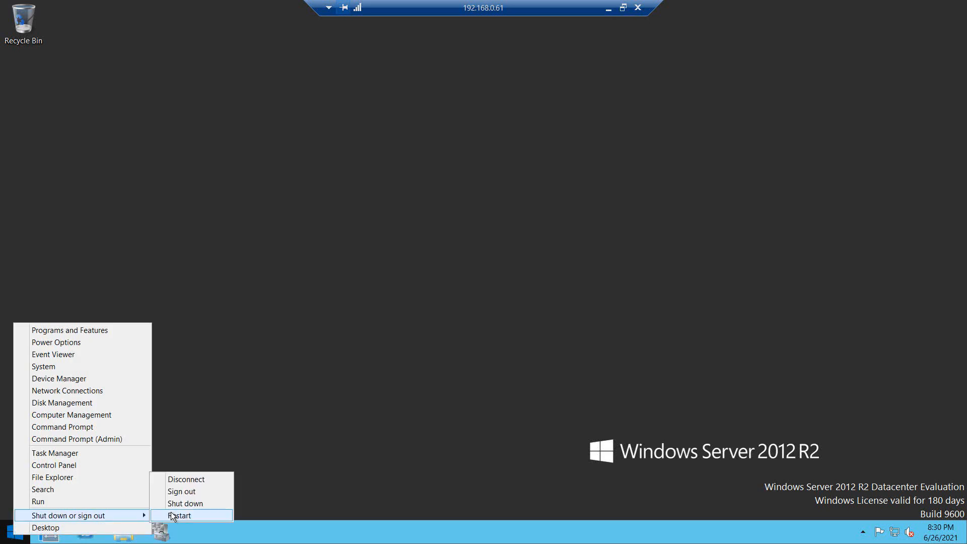
pyautogui.click(183, 515)
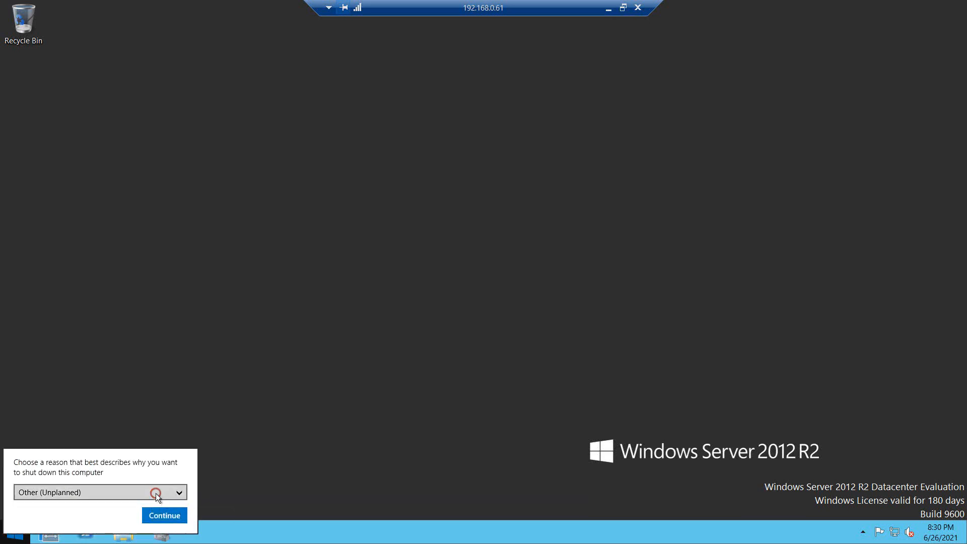
pyautogui.click(157, 493)
pyautogui.click(125, 430)
pyautogui.click(160, 515)
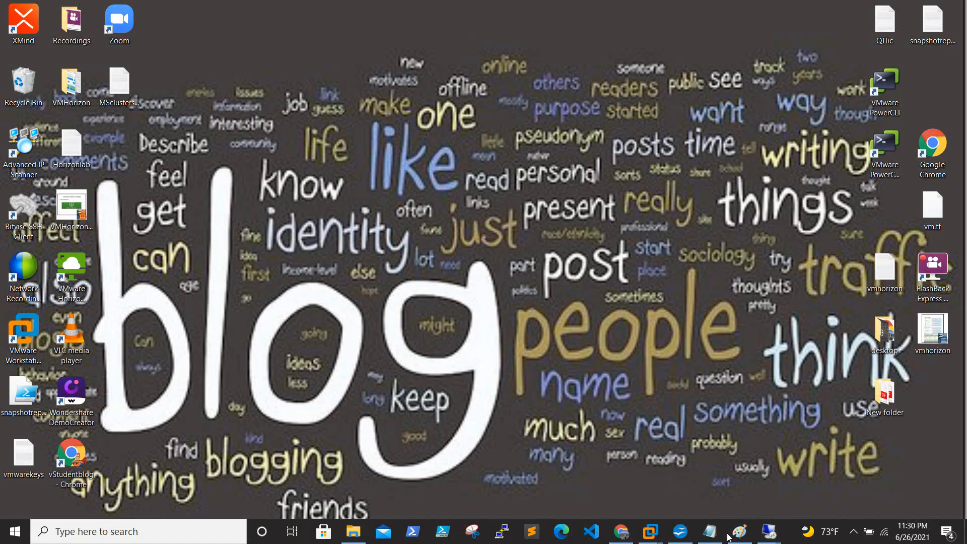
# Switch to the 192.168.0.62 remote session and close Disk Management there.
pyautogui.moveTo(768, 531)
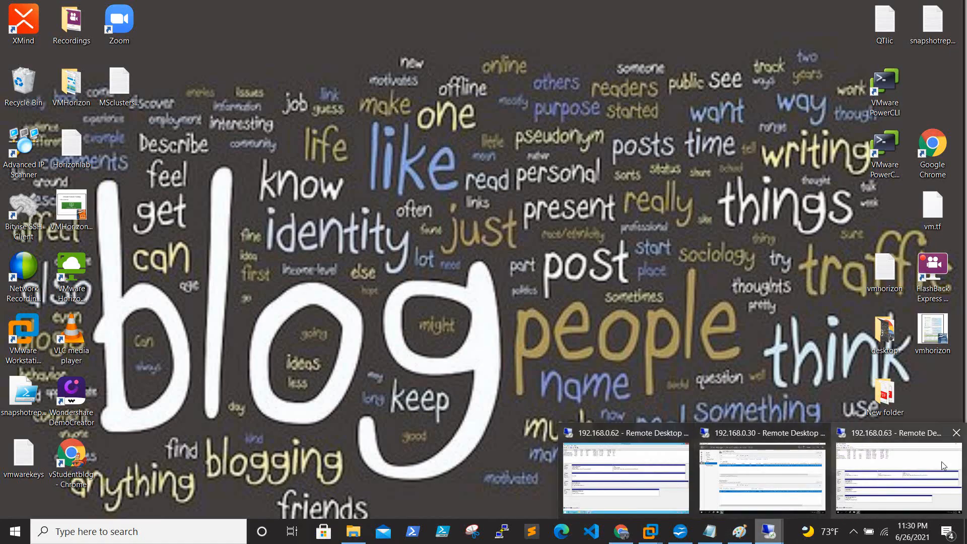
pyautogui.click(636, 472)
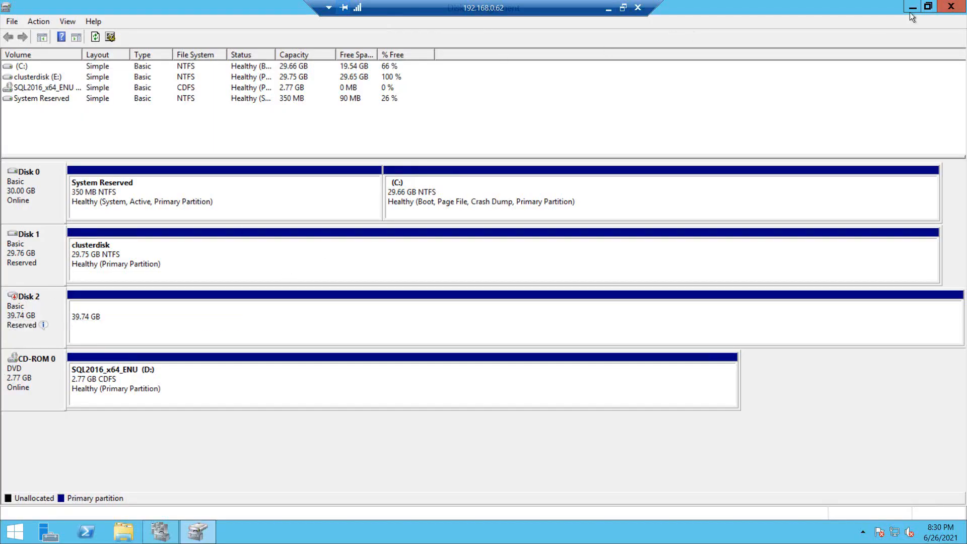
pyautogui.click(951, 6)
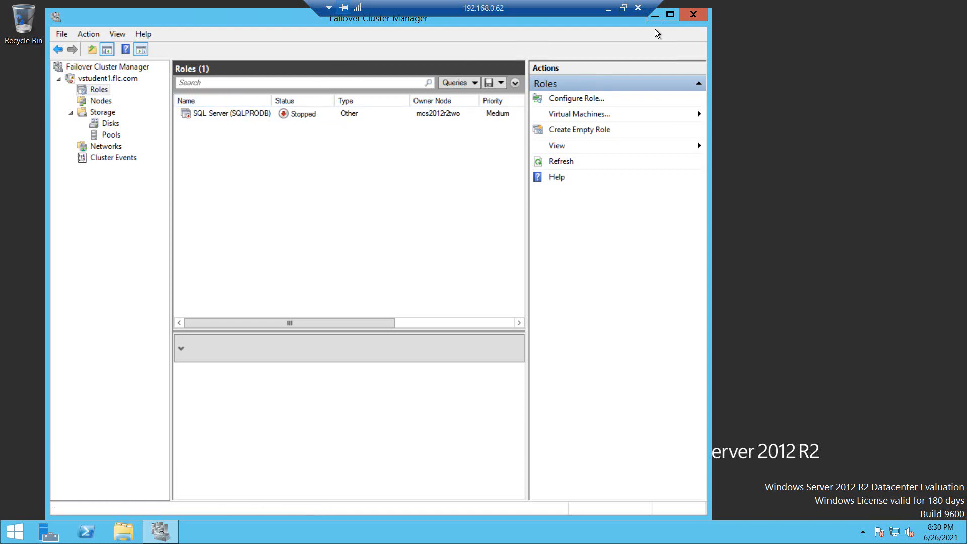
# Launch SQL Server 2016 setup from the DVD drive (D:) in This PC and allow it to make changes.
pyautogui.click(14, 535)
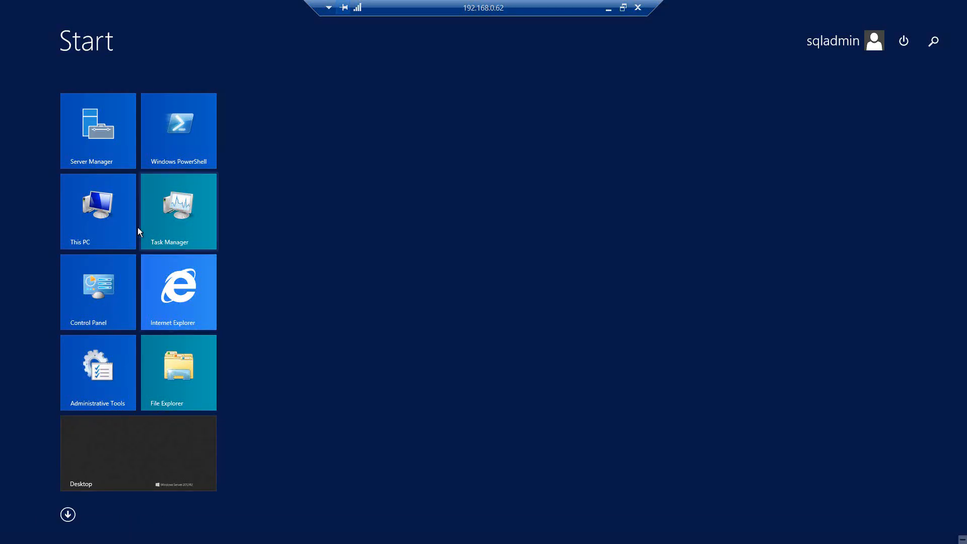
pyautogui.click(118, 210)
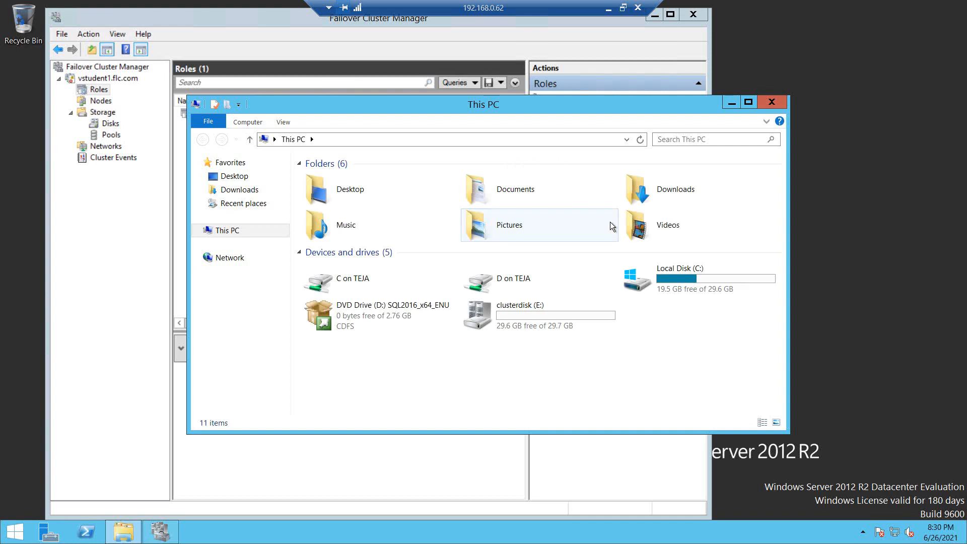
pyautogui.doubleClick(383, 315)
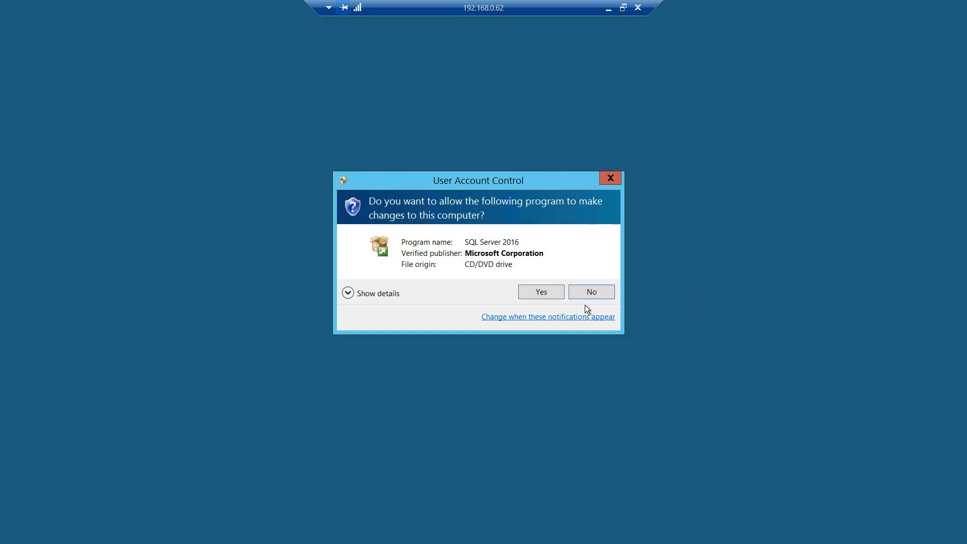
pyautogui.click(559, 291)
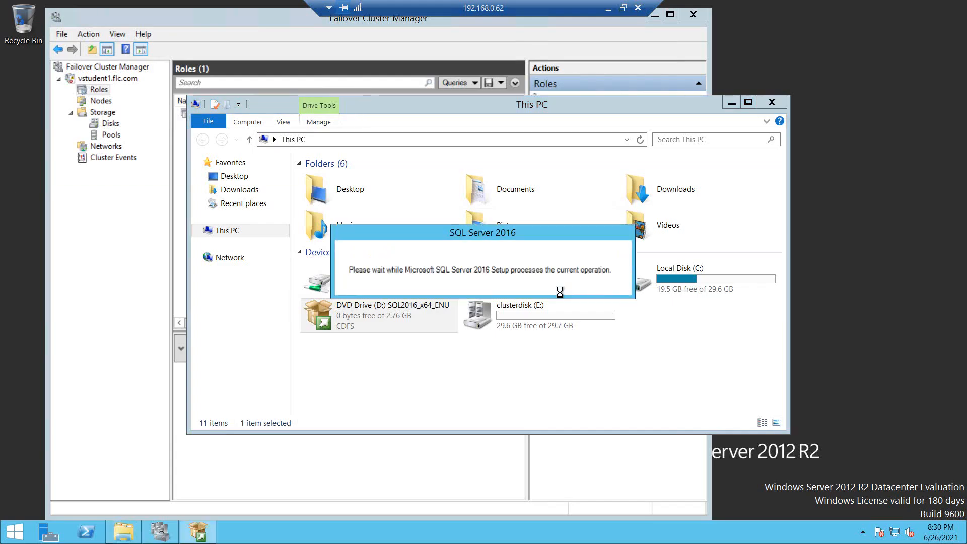
# Show the Installation options in SQL Server Installation Center, reposition its window, and bring the Failover Cluster Manager roles to the front.
pyautogui.click(285, 19)
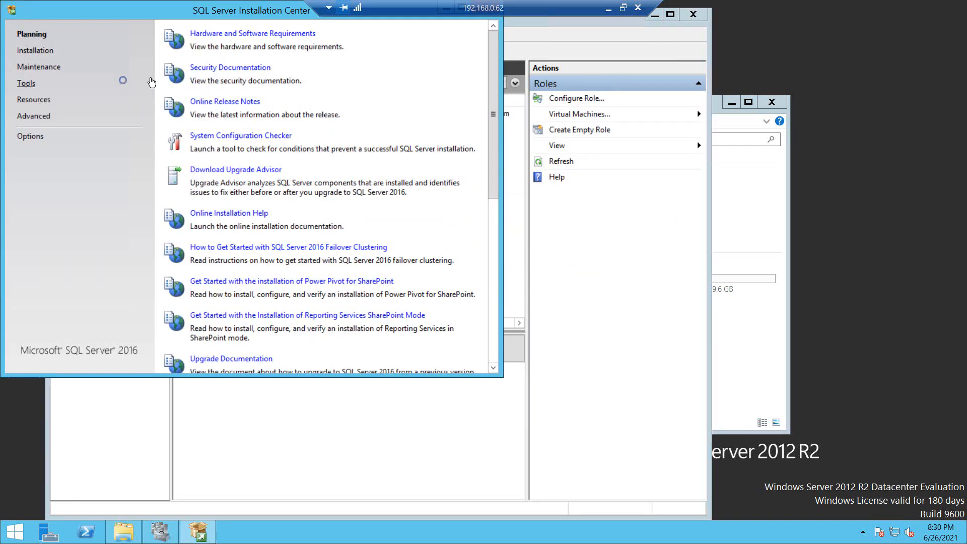
pyautogui.click(35, 51)
pyautogui.click(233, 10)
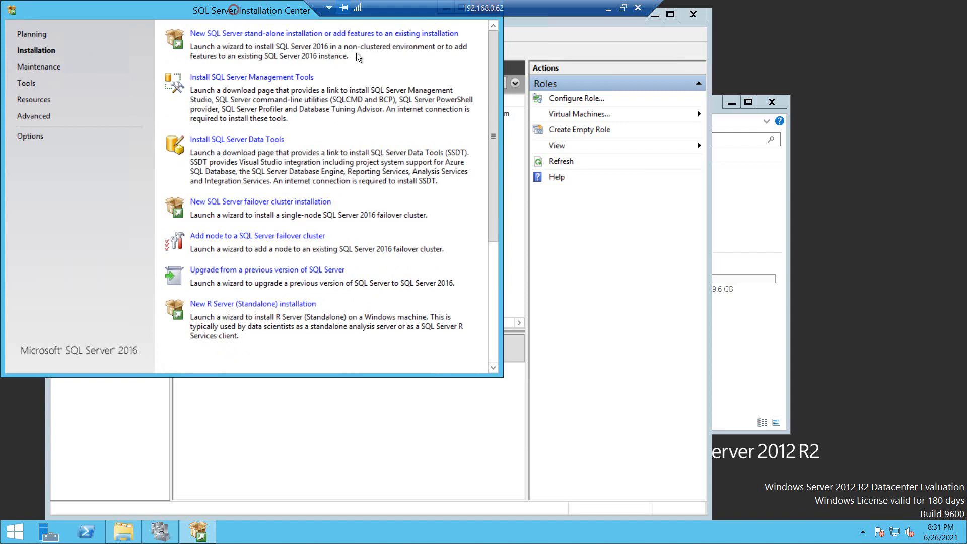
pyautogui.moveTo(233, 10); pyautogui.dragTo(437, 62)
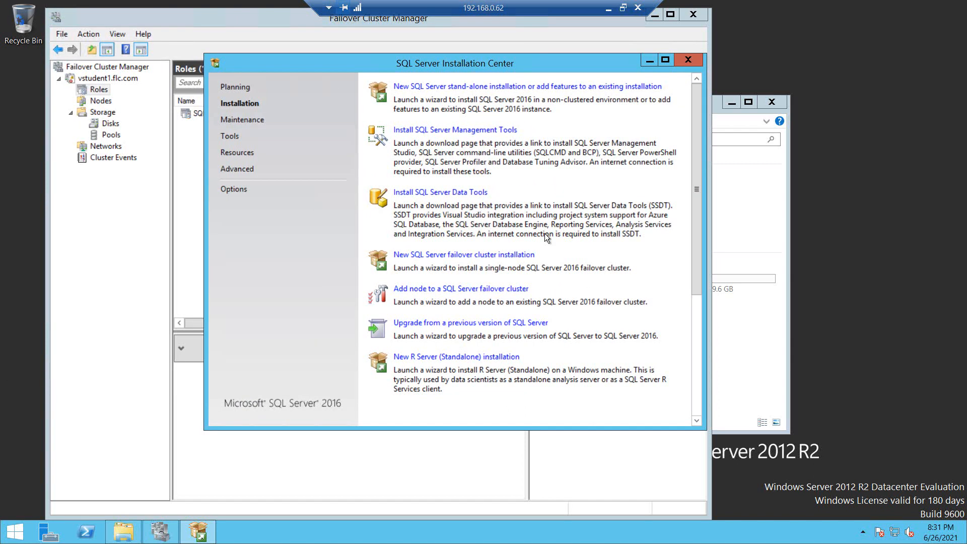
pyautogui.scroll(1, 540, 187)
pyautogui.click(142, 16)
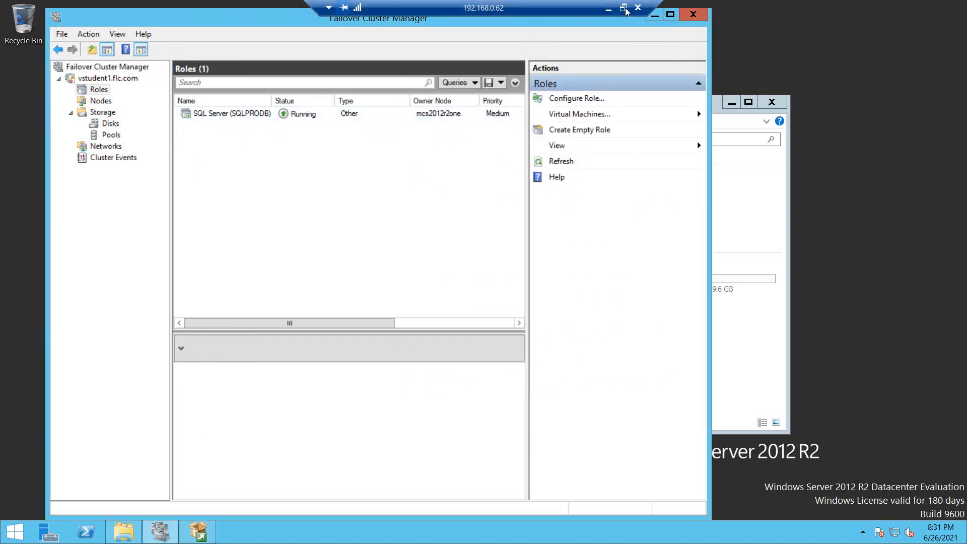
# Minimize the 192.168.0.62 session and reconnect to 192.168.0.61 over Remote Desktop as sqladmin, entering the account password.
pyautogui.click(608, 9)
pyautogui.rightClick(15, 531)
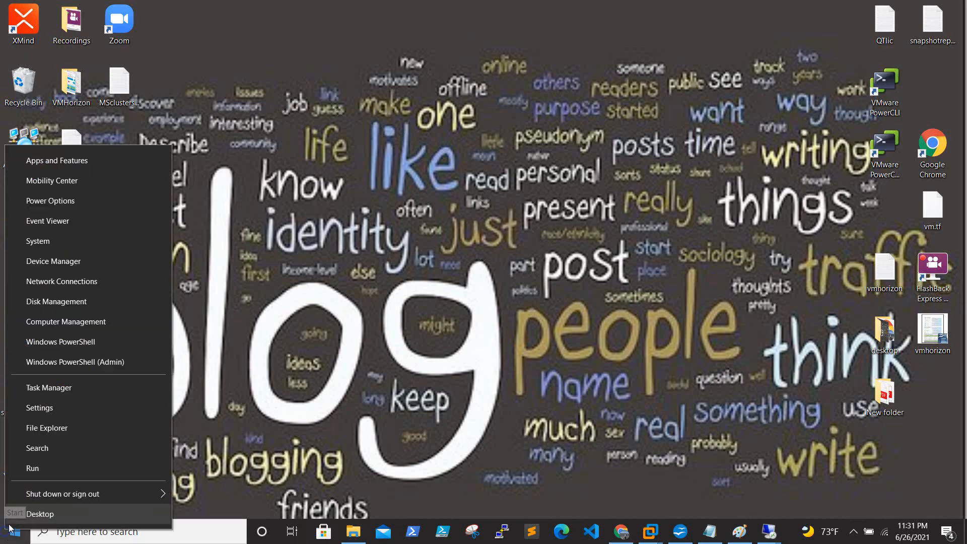
pyautogui.click(69, 470)
pyautogui.press('Return')
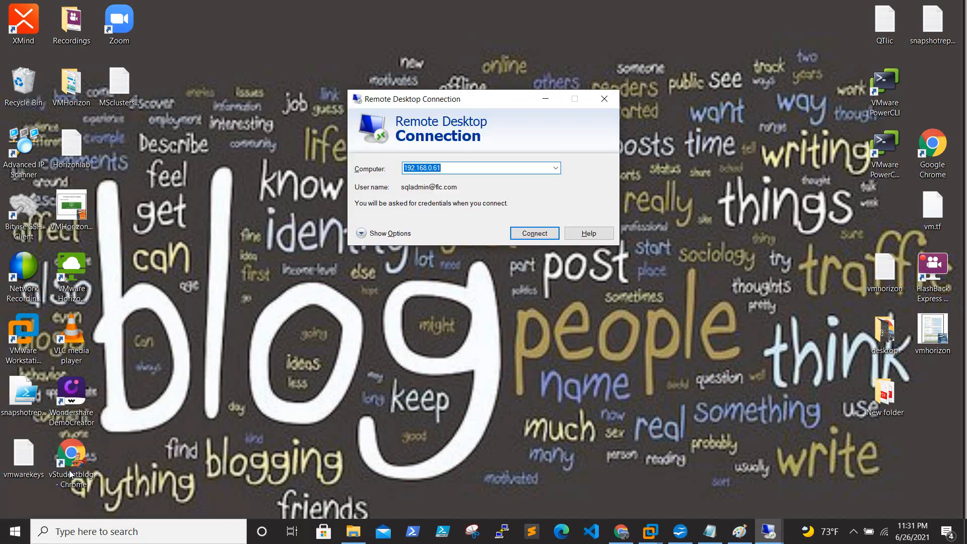
pyautogui.press('Return')
pyautogui.press('Return')
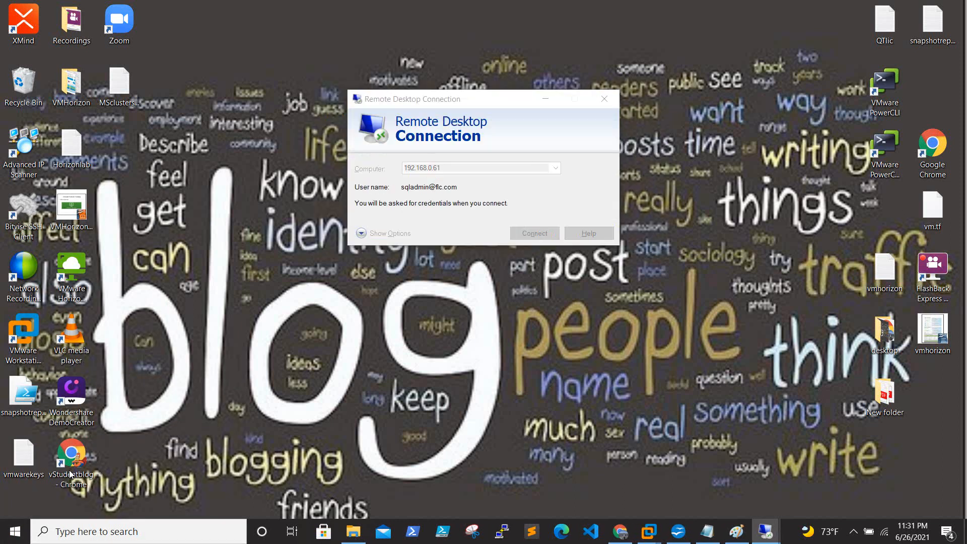
pyautogui.write('********')
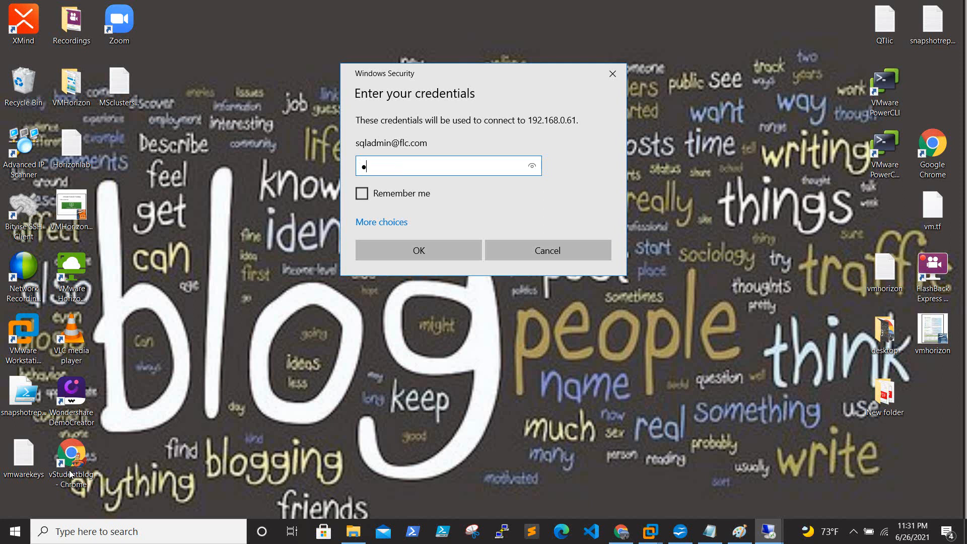
pyautogui.write('****')
pyautogui.press('Return')
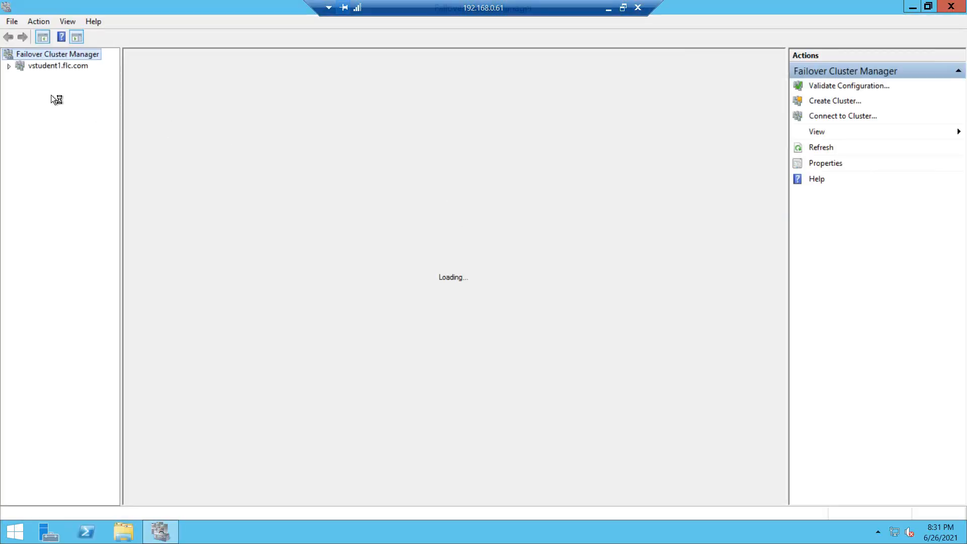
# Check the SQL Server (SQLPRODB) role under cluster vstudent1.flc.com, and minimize the 192.168.0.61 session.
pyautogui.click(30, 66)
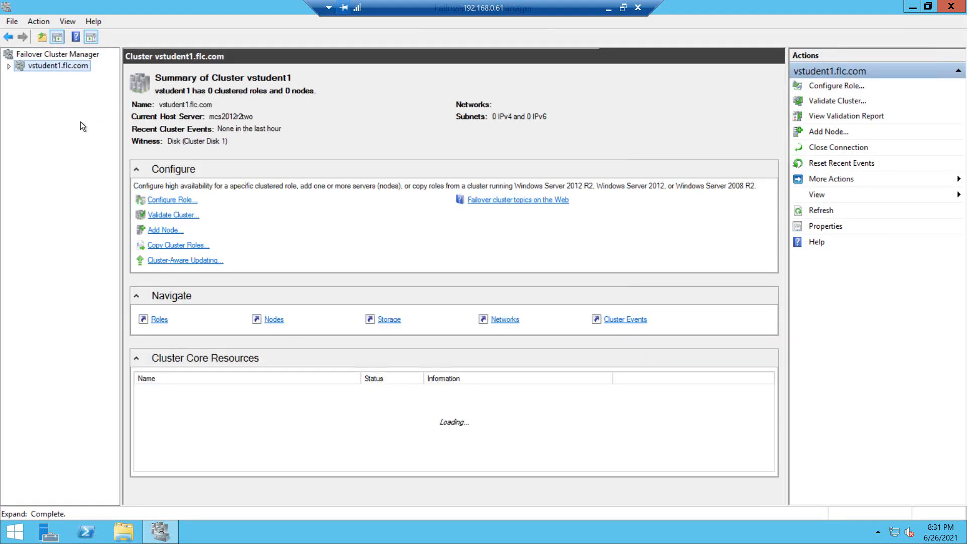
pyautogui.click(9, 66)
pyautogui.click(42, 78)
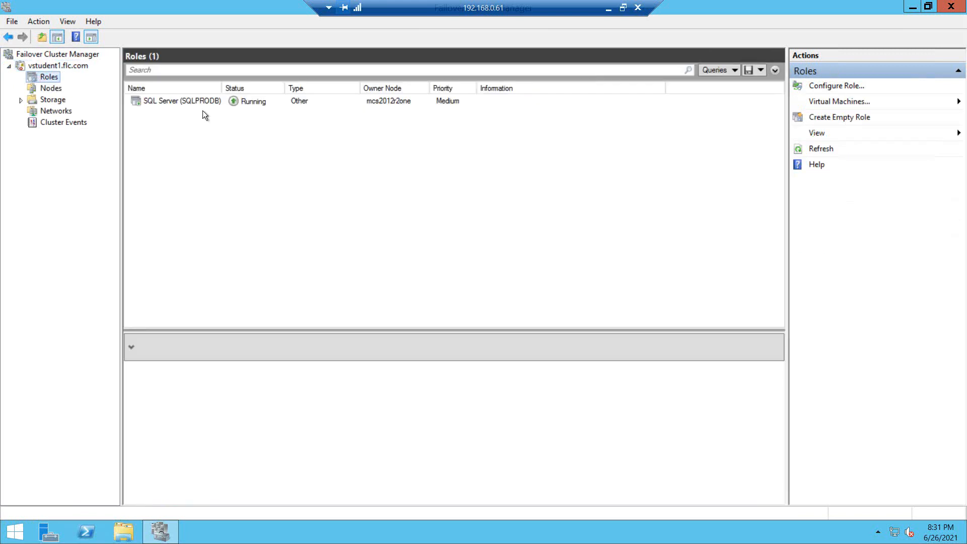
pyautogui.click(524, 101)
pyautogui.click(609, 8)
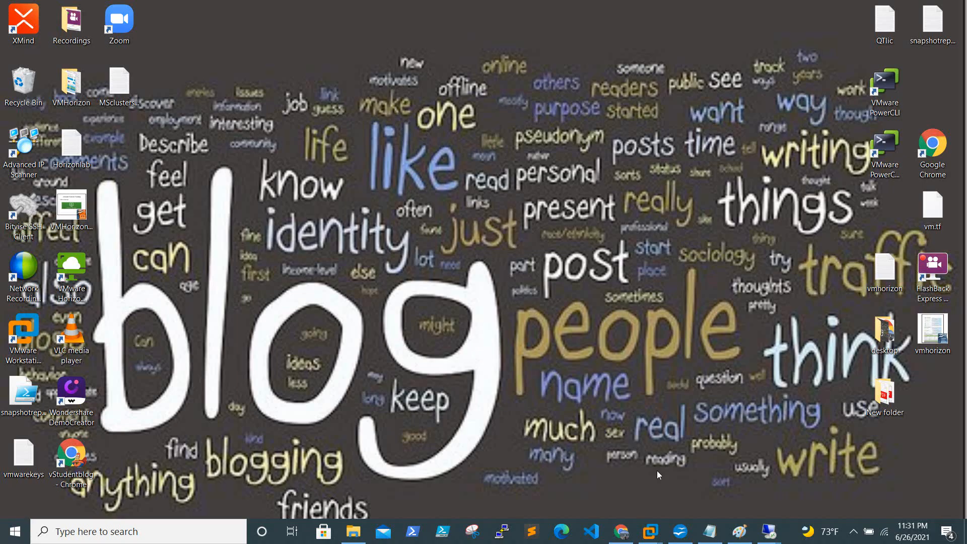
pyautogui.moveTo(759, 537)
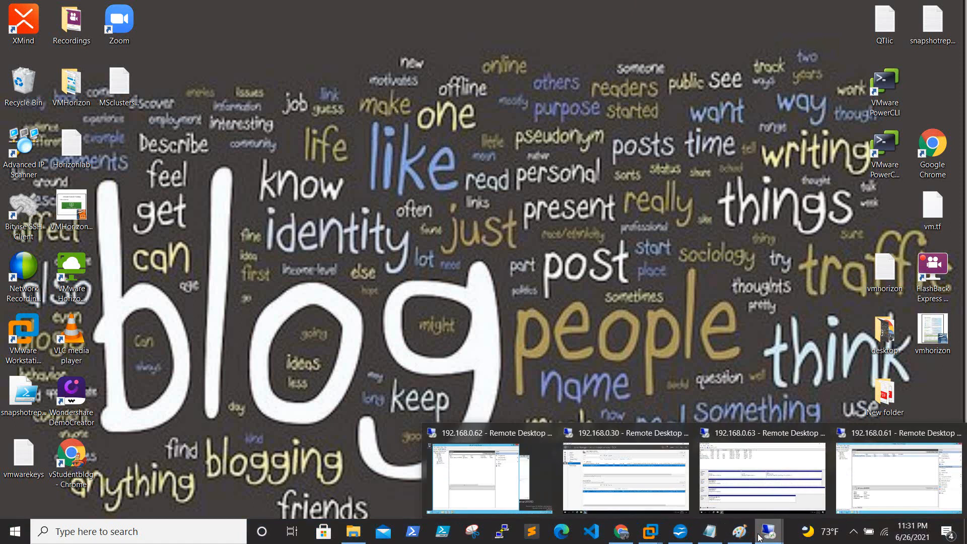
# Return to the 192.168.0.62 session, minimize Failover Cluster Manager, and launch the wizard that adds a node to a SQL Server failover cluster.
pyautogui.click(521, 476)
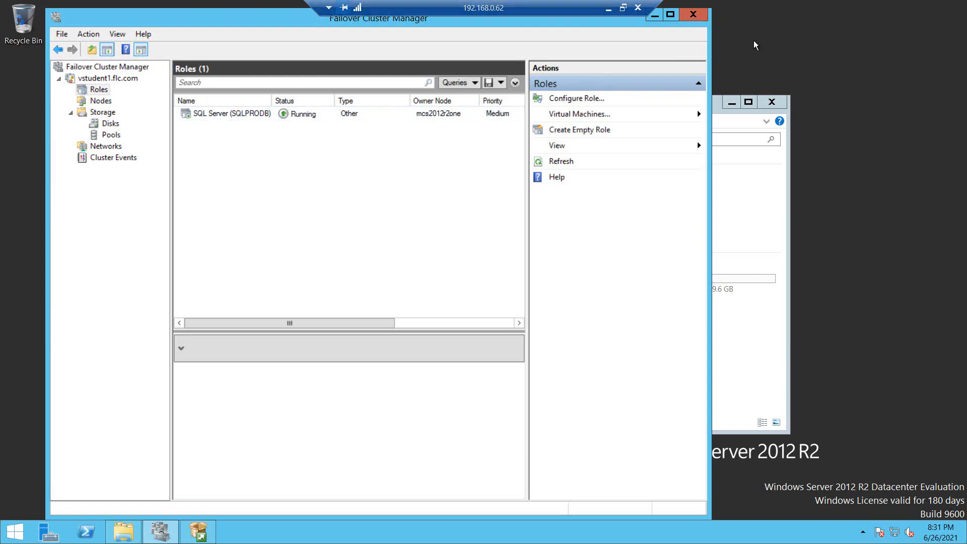
pyautogui.click(656, 15)
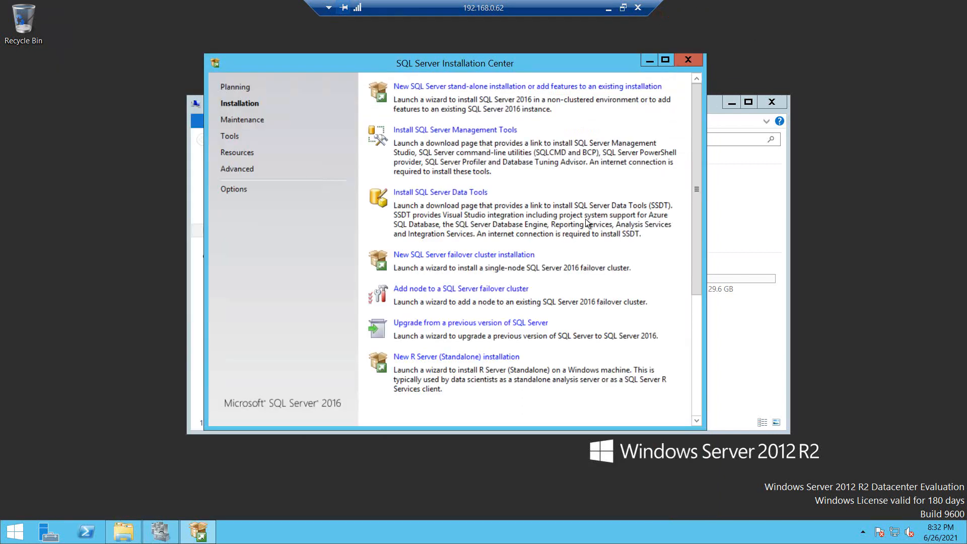
pyautogui.click(425, 292)
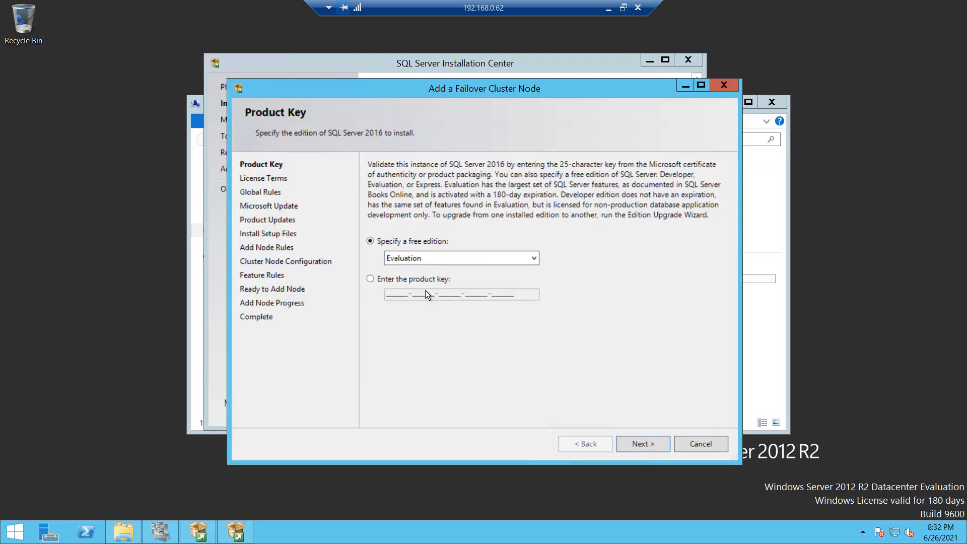
# Continue with the free Evaluation edition, accept the license terms, leave Microsoft Update unselected, and proceed past the Add Node Rules.
pyautogui.click(660, 442)
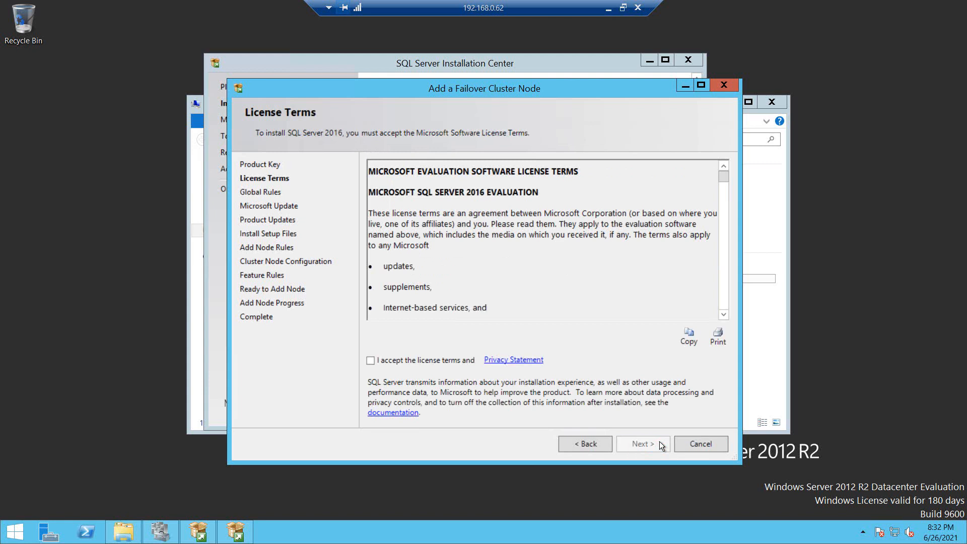
pyautogui.click(435, 361)
pyautogui.click(644, 444)
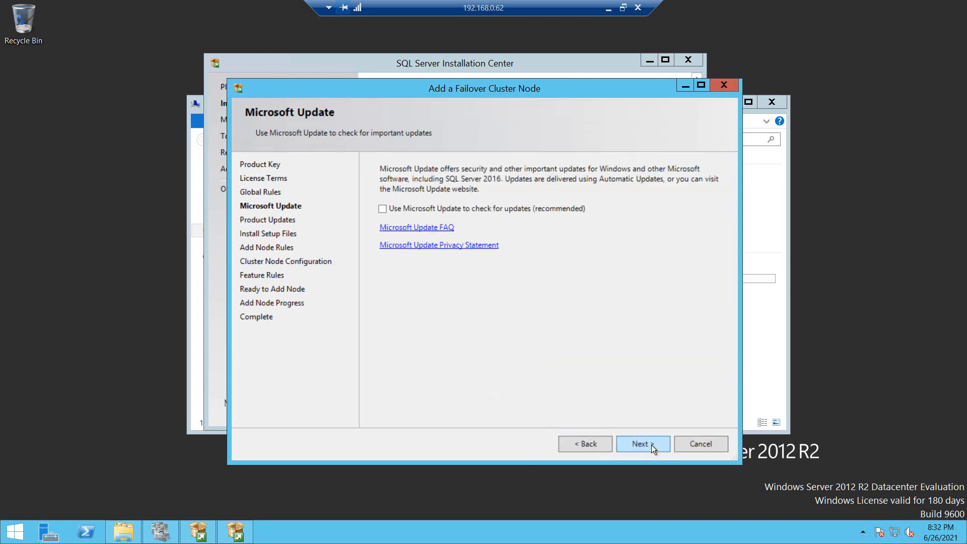
pyautogui.click(651, 445)
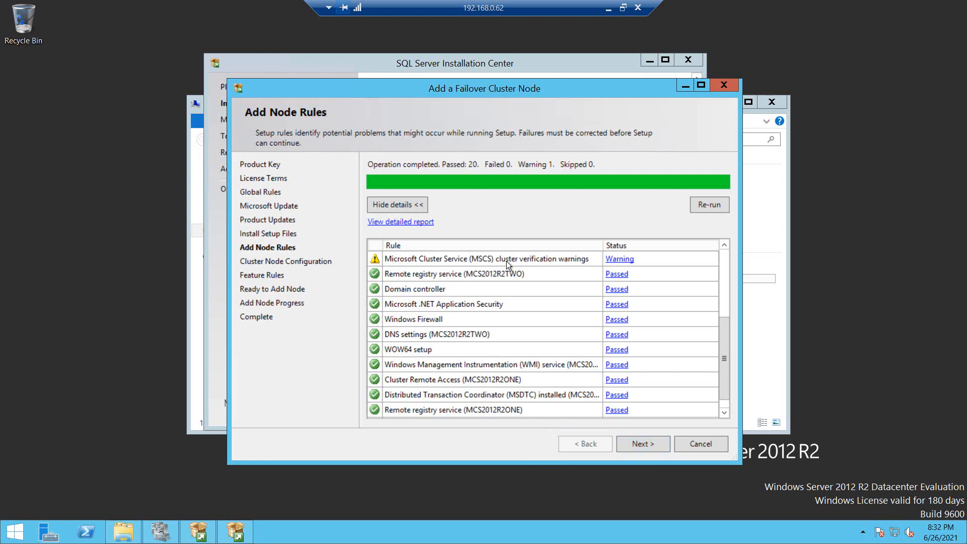
pyautogui.scroll(3, 729, 282)
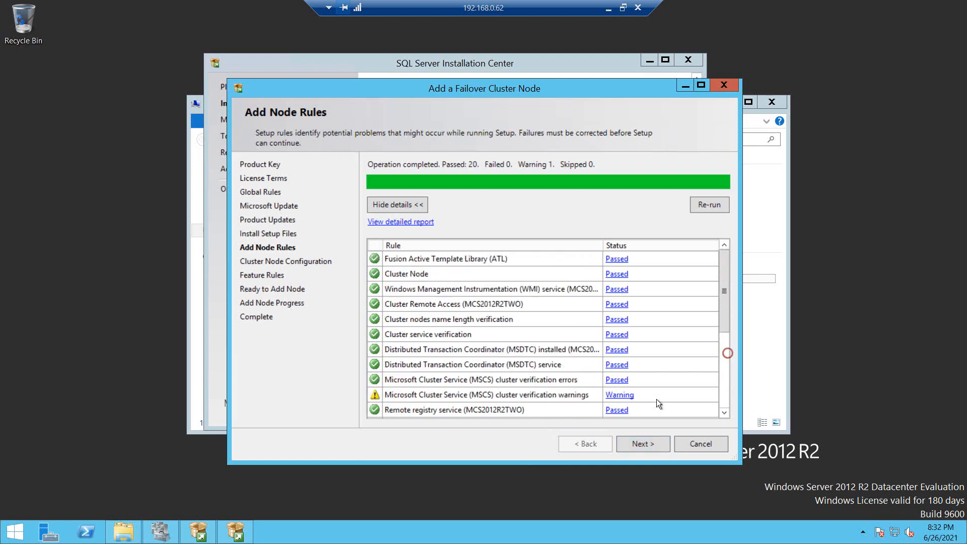
pyautogui.click(648, 444)
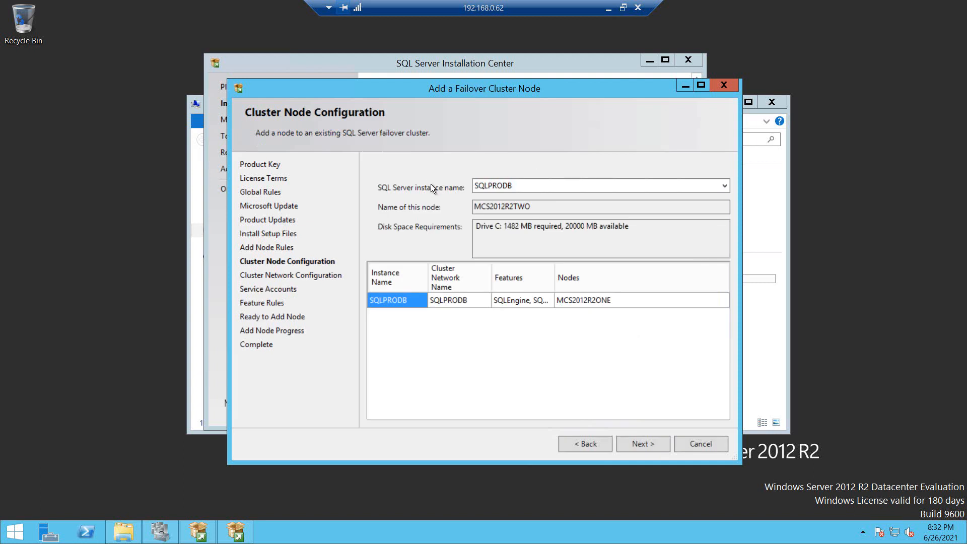
# Keep SQLPRODB as the instance that node MCS2012R2TWO joins, and accept the existing cluster network settings.
pyautogui.click(725, 185)
pyautogui.click(725, 186)
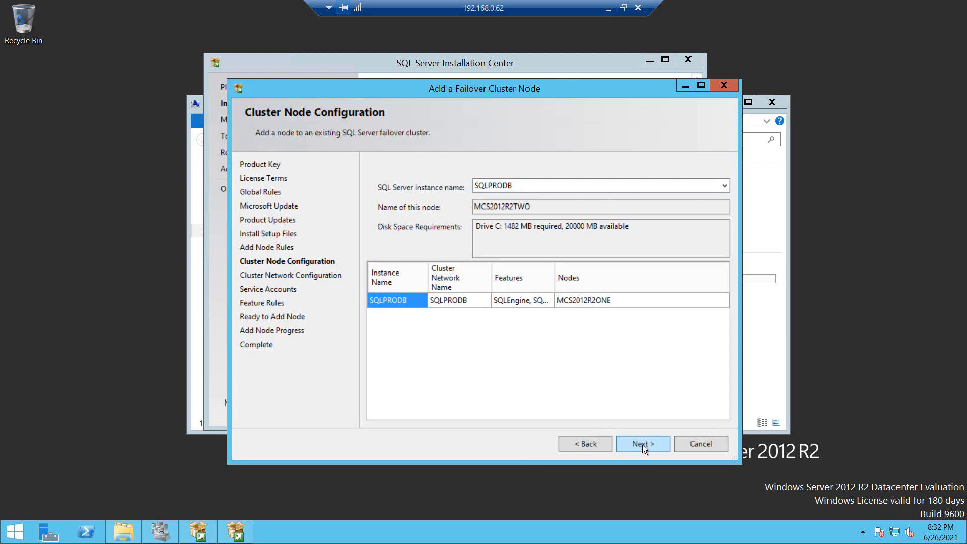
pyautogui.doubleClick(560, 210)
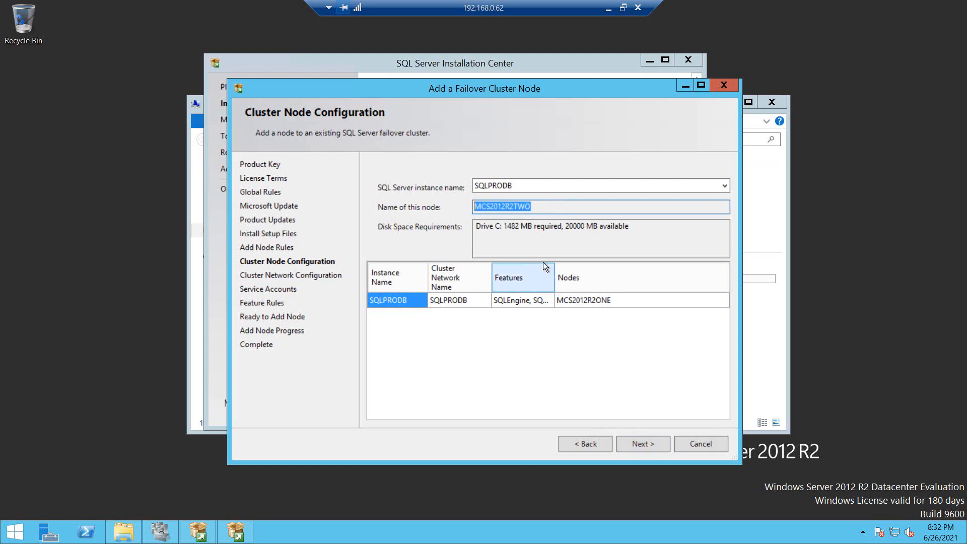
pyautogui.click(637, 445)
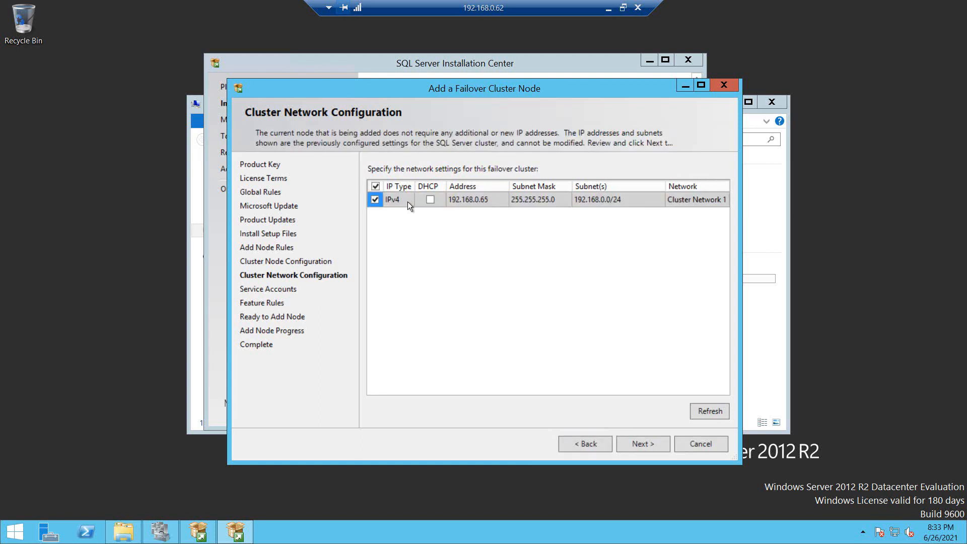
pyautogui.click(634, 445)
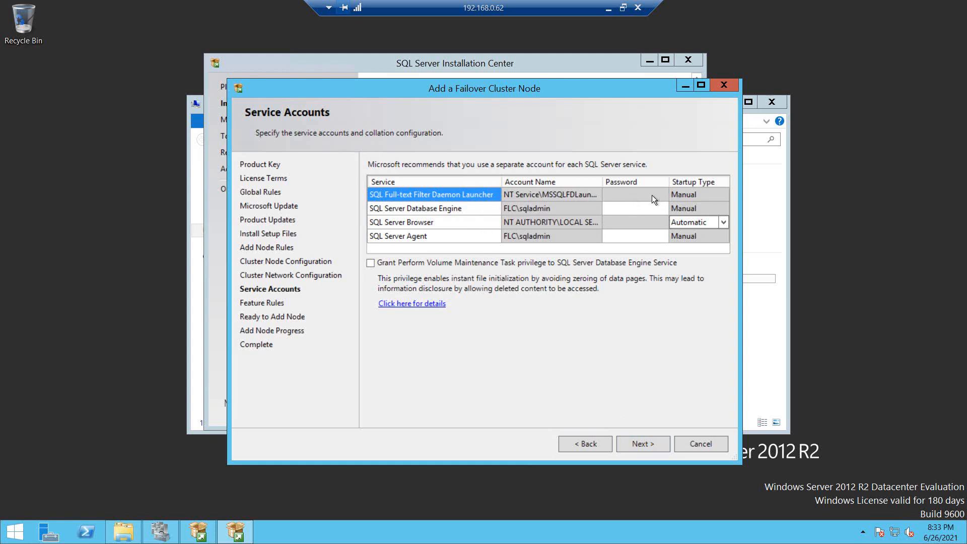
# Enter the service account passwords for SQL Server Database Engine and SQL Server Agent, and start the add node installation.
pyautogui.click(631, 210)
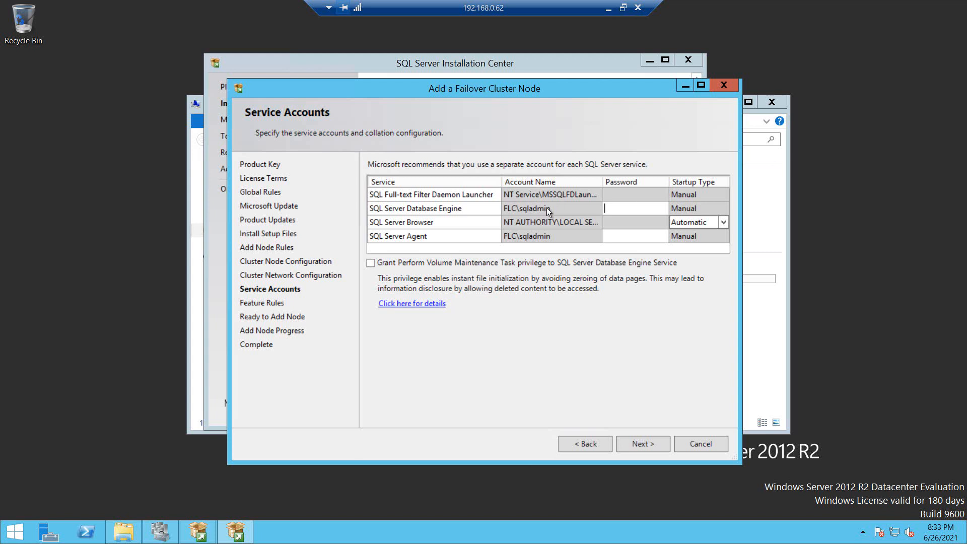
pyautogui.write('************')
pyautogui.press('Tab')
pyautogui.press('Tab')
pyautogui.press('Tab')
pyautogui.press('Tab')
pyautogui.press('Tab')
pyautogui.press('Tab')
pyautogui.press('Tab')
pyautogui.write('************')
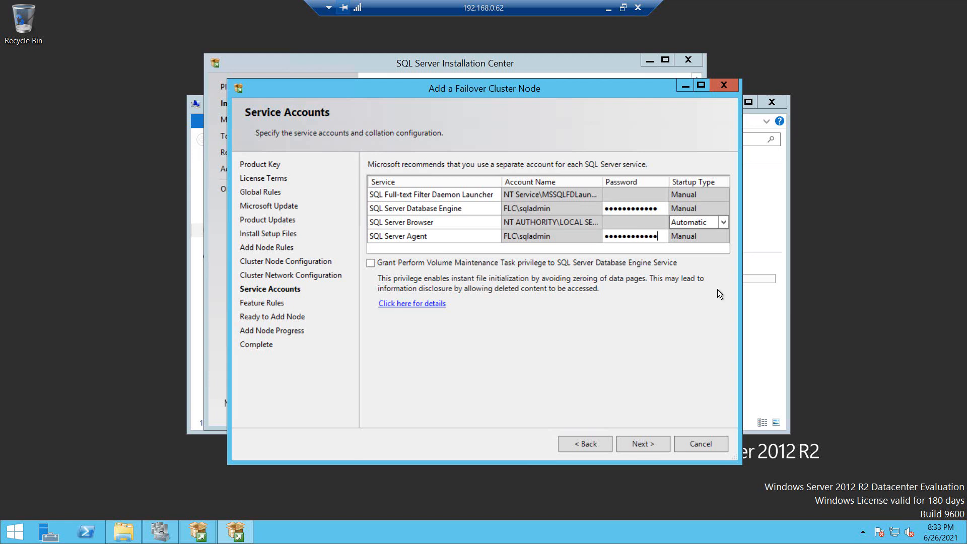
pyautogui.click(656, 442)
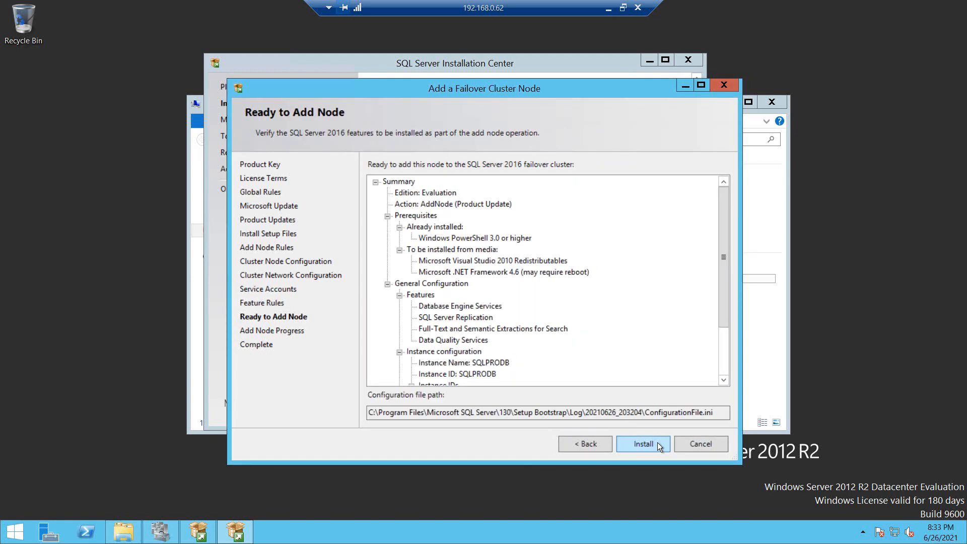
pyautogui.click(643, 443)
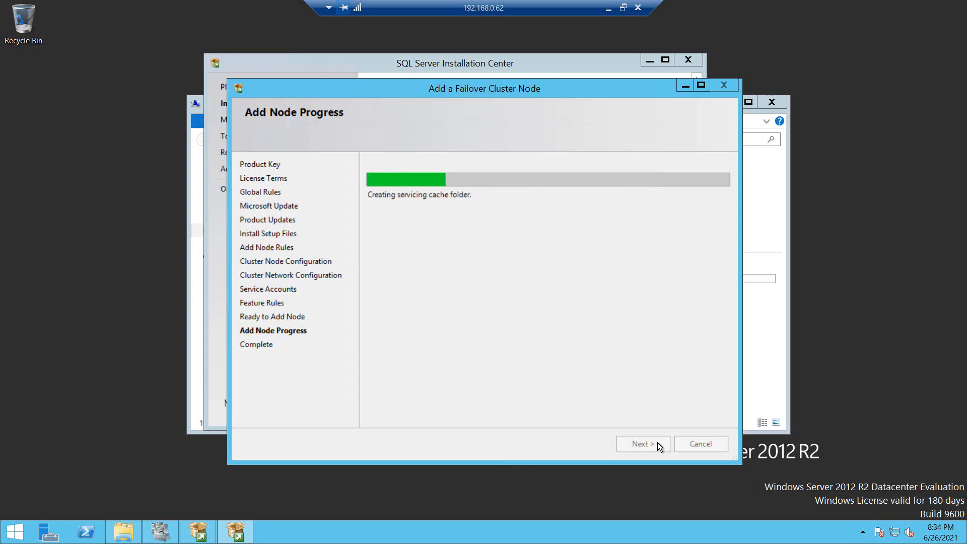
pyautogui.click(607, 8)
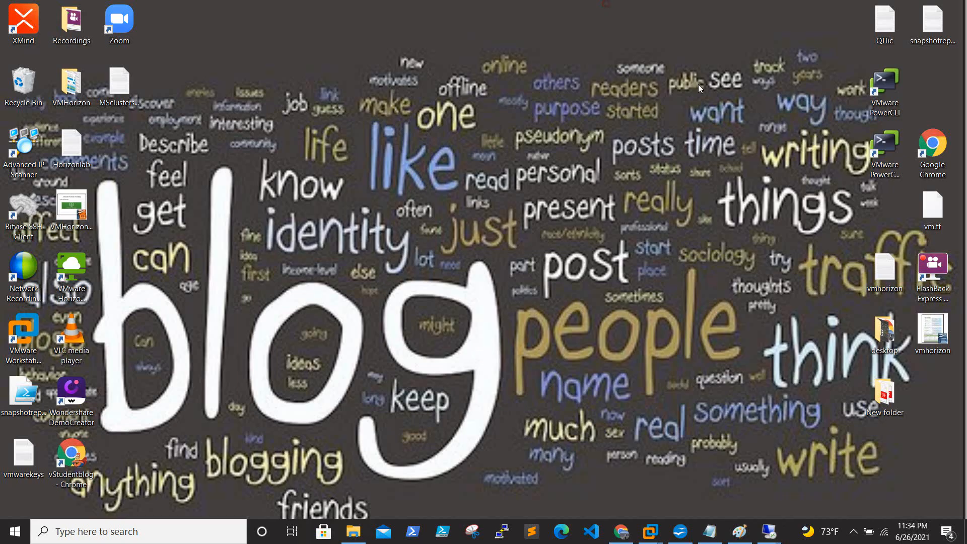
pyautogui.click(853, 532)
pyautogui.rightClick(878, 456)
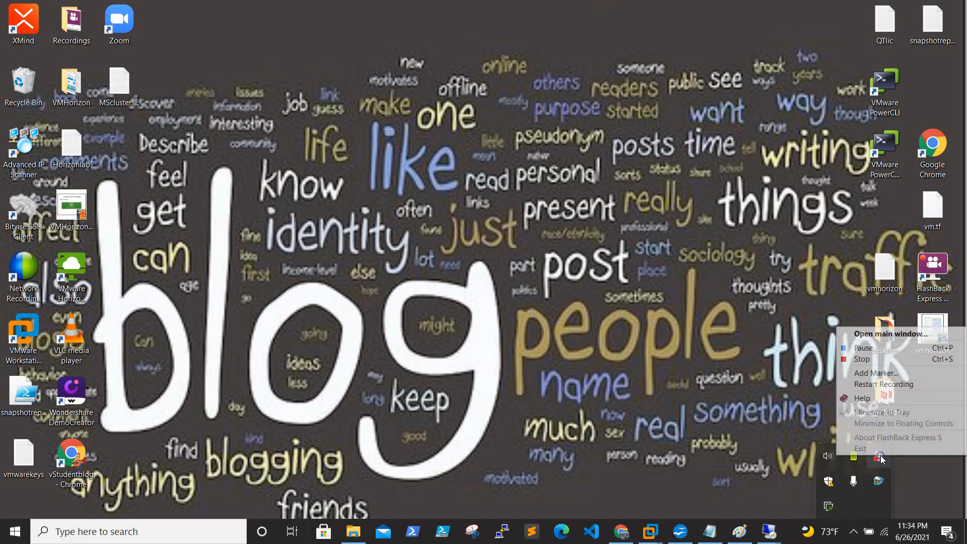
pyautogui.click(880, 347)
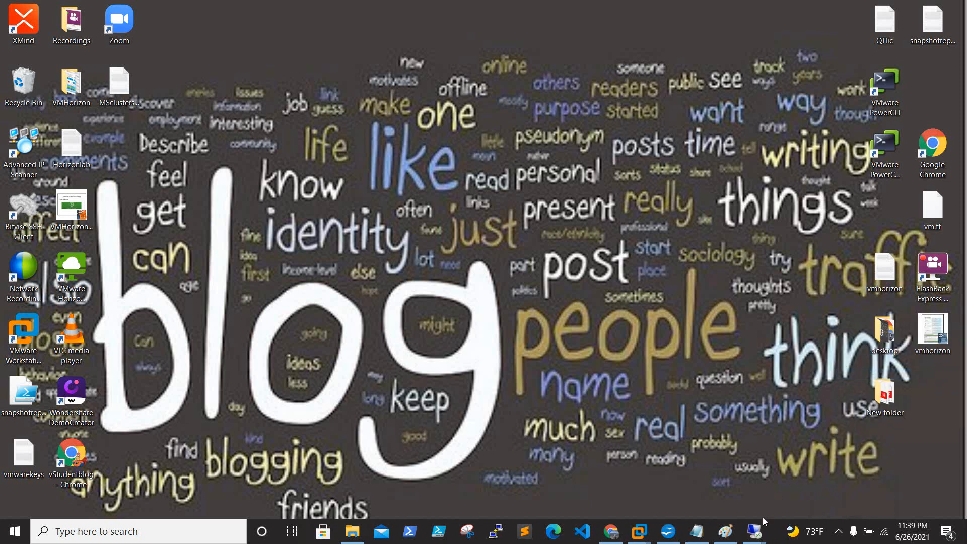
# Acknowledge the restart requirement on 192.168.0.62, and close the finished add node wizard, SQL Server Installation Center and the This PC window.
pyautogui.moveTo(753, 534)
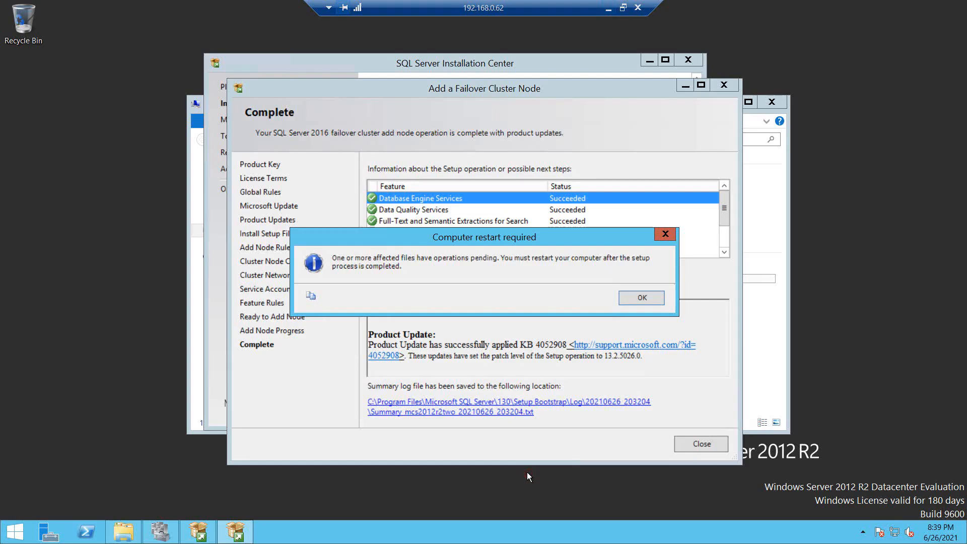
pyautogui.click(488, 476)
pyautogui.click(636, 298)
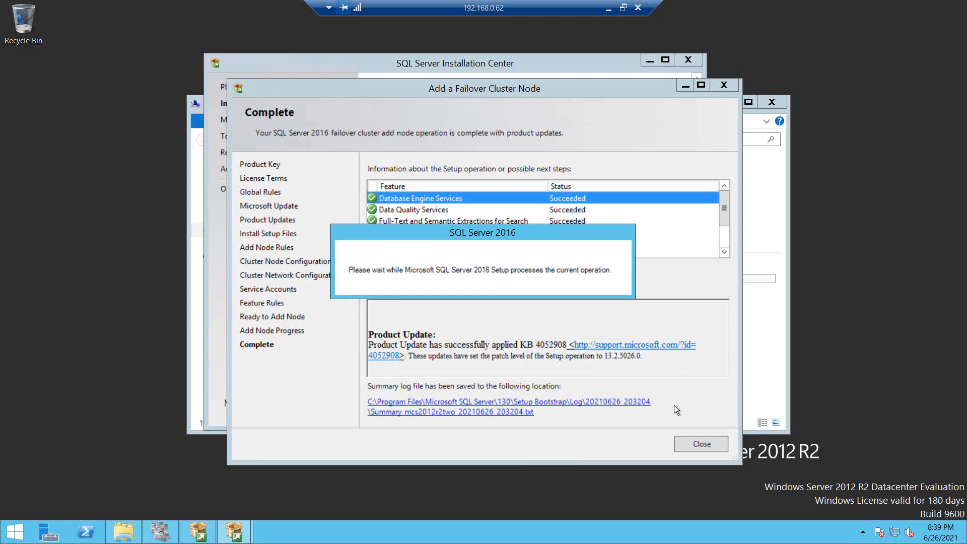
pyautogui.click(692, 443)
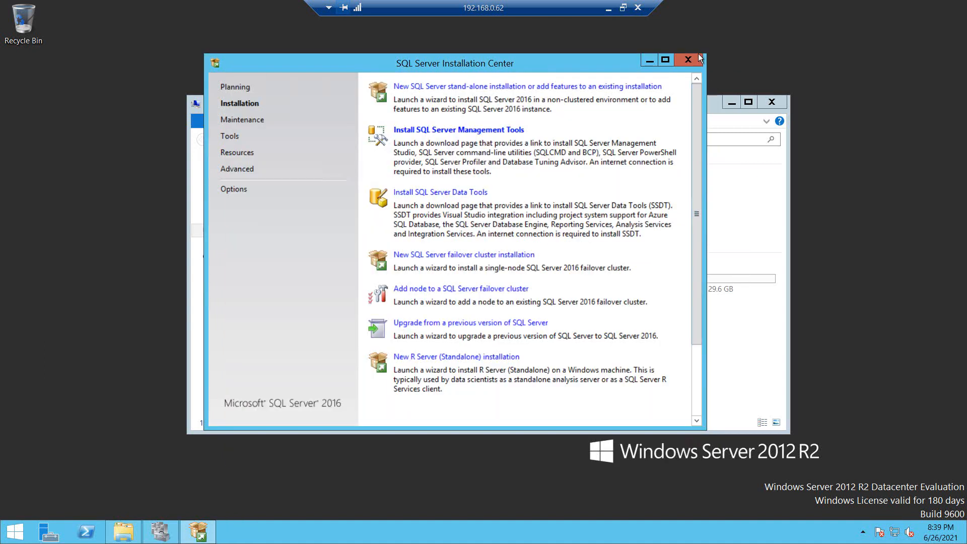
pyautogui.click(691, 59)
pyautogui.click(775, 100)
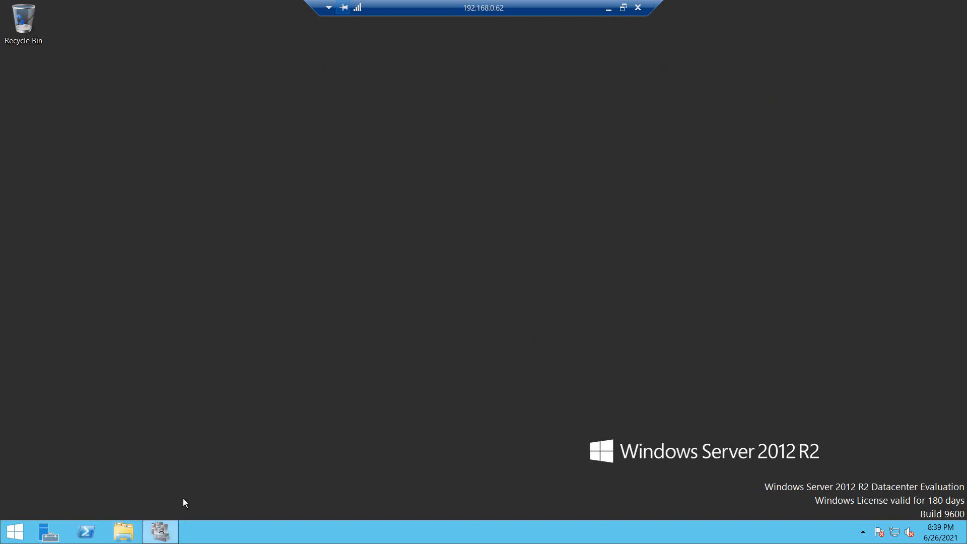
# Check the roles of cluster vstudent1.flc.com in Failover Cluster Manager on 192.168.0.62, and close the manager.
pyautogui.click(165, 523)
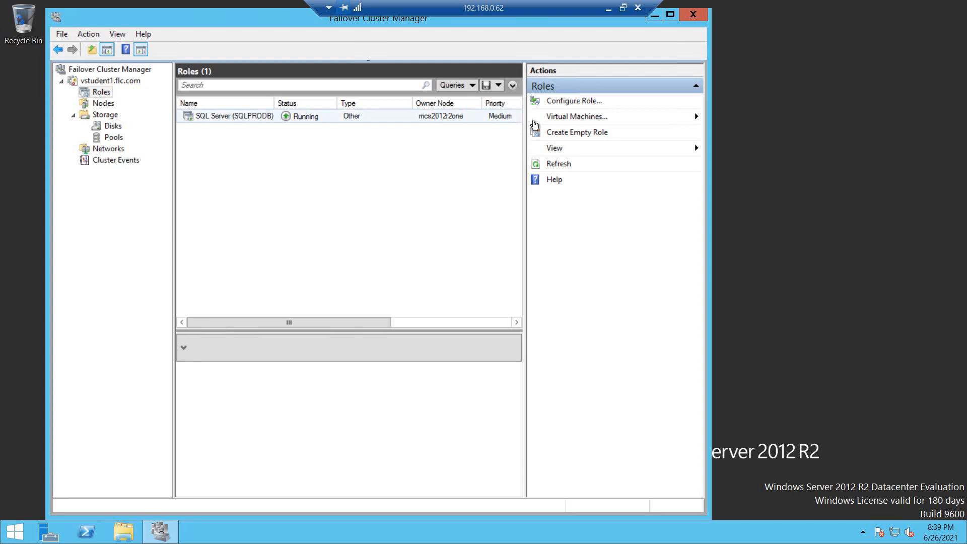
pyautogui.click(109, 81)
pyautogui.click(100, 92)
pyautogui.click(693, 14)
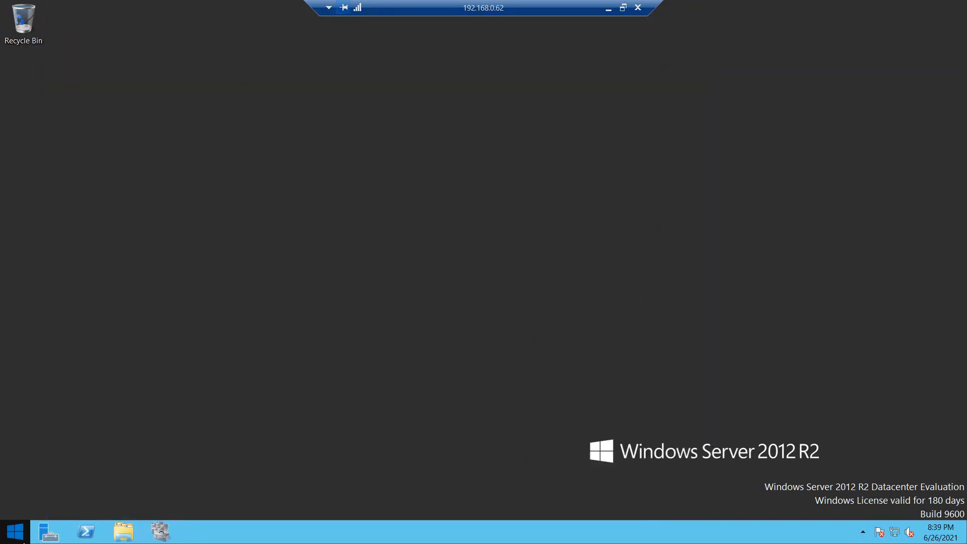
# Restart server 192.168.0.62, choosing a reason for the shutdown.
pyautogui.rightClick(14, 532)
pyautogui.moveTo(87, 519)
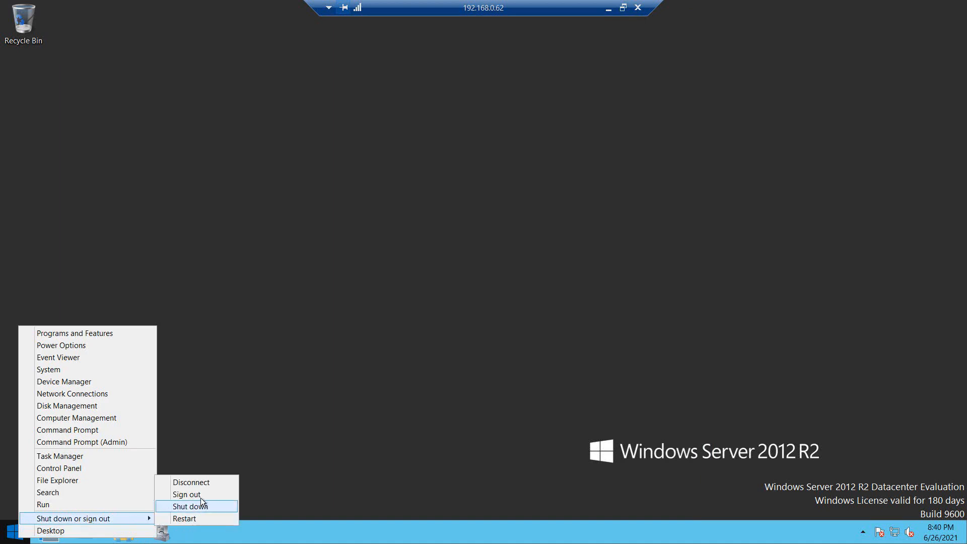
pyautogui.click(202, 520)
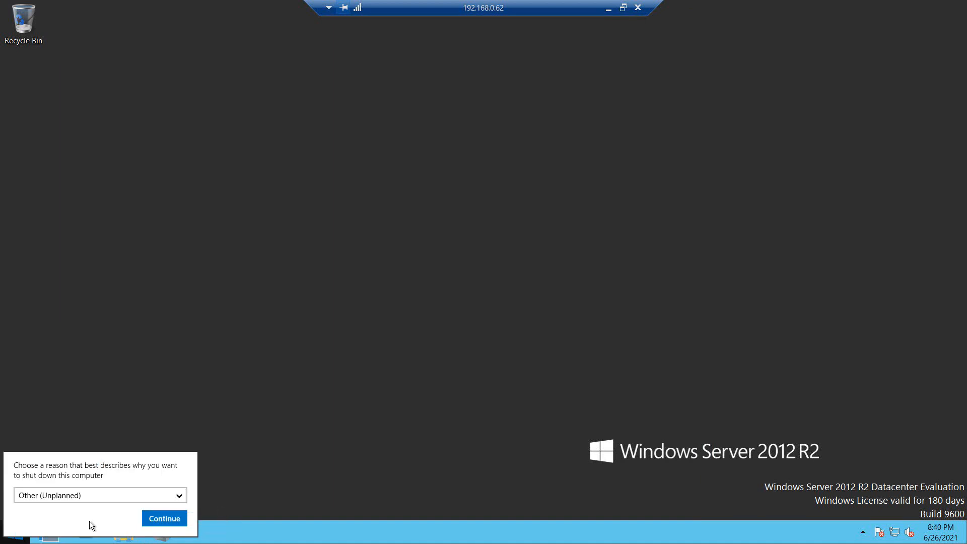
pyautogui.click(94, 494)
pyautogui.click(111, 413)
pyautogui.click(153, 520)
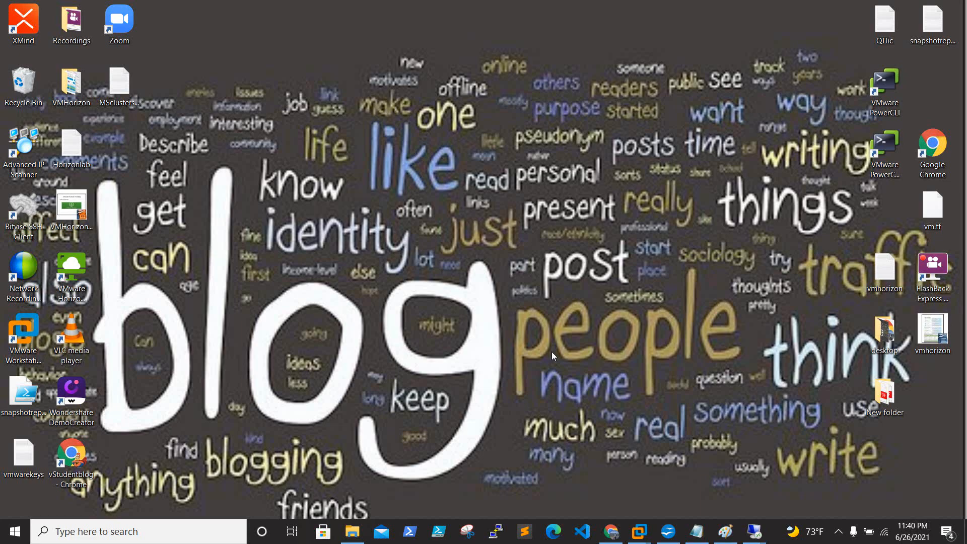
# Switch to the 192.168.0.61 session, refresh the cluster's node list to check the node statuses, and minimize the session.
pyautogui.moveTo(753, 532)
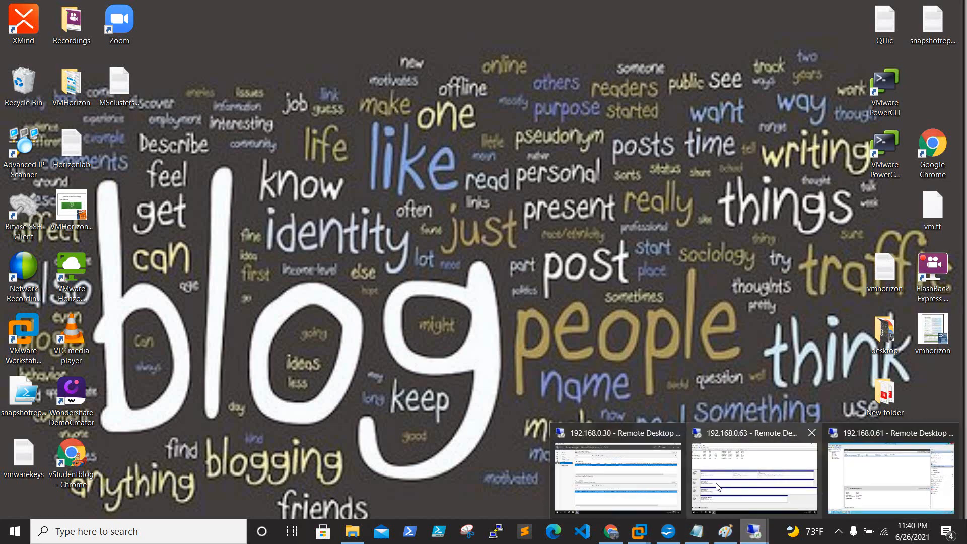
pyautogui.click(899, 463)
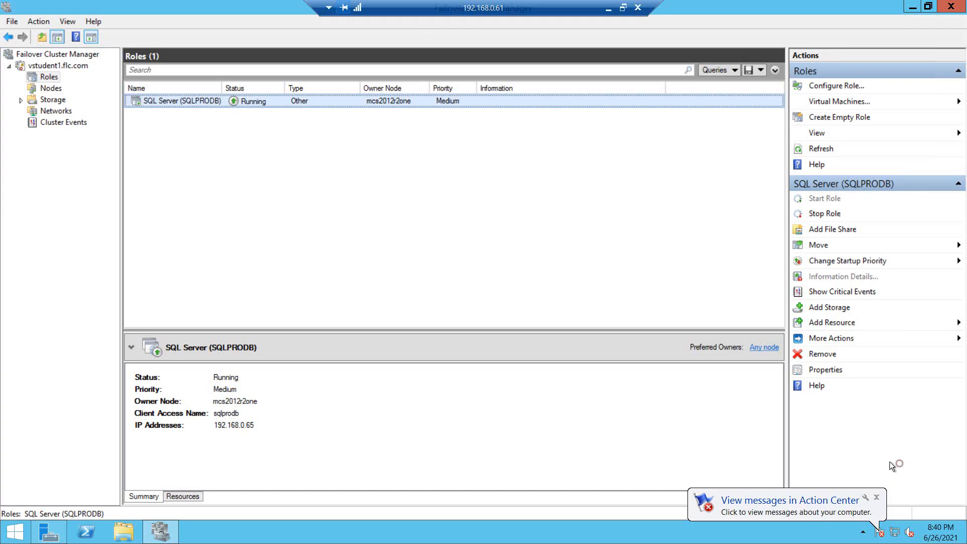
pyautogui.click(53, 89)
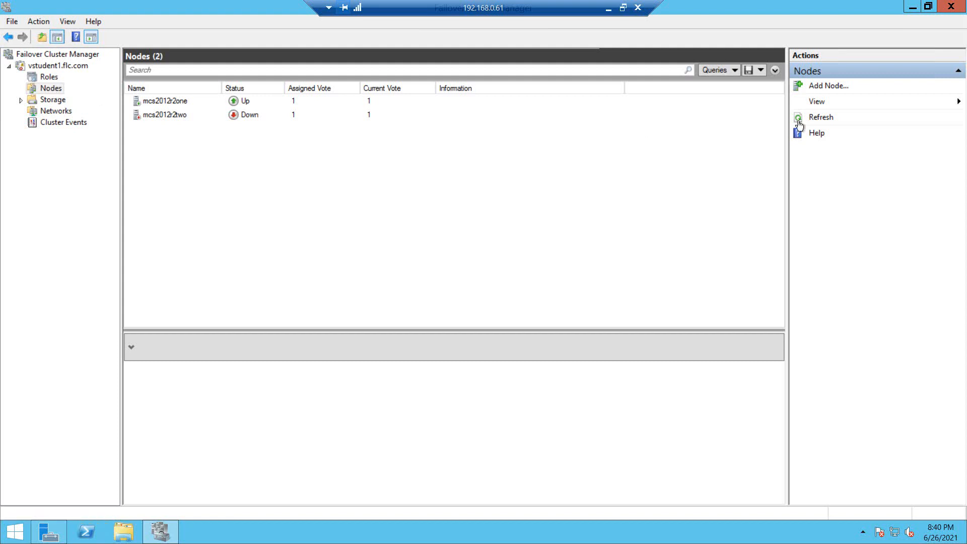
pyautogui.click(813, 116)
pyautogui.click(825, 118)
pyautogui.click(825, 117)
pyautogui.click(826, 117)
pyautogui.click(606, 7)
# Open Remote Desktop Connection on the local computer and start connecting to 192.168.0.62.
pyautogui.rightClick(14, 531)
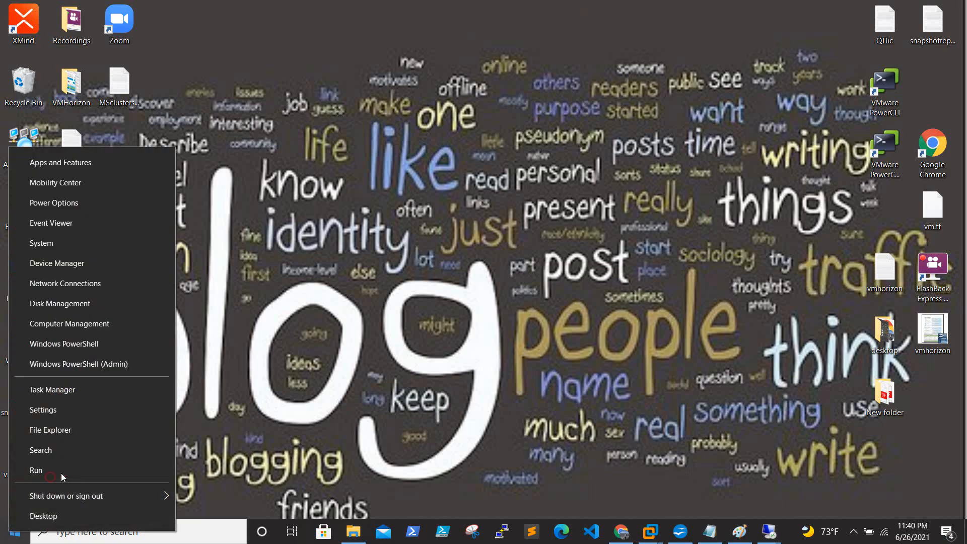
pyautogui.click(50, 477)
pyautogui.press('Return')
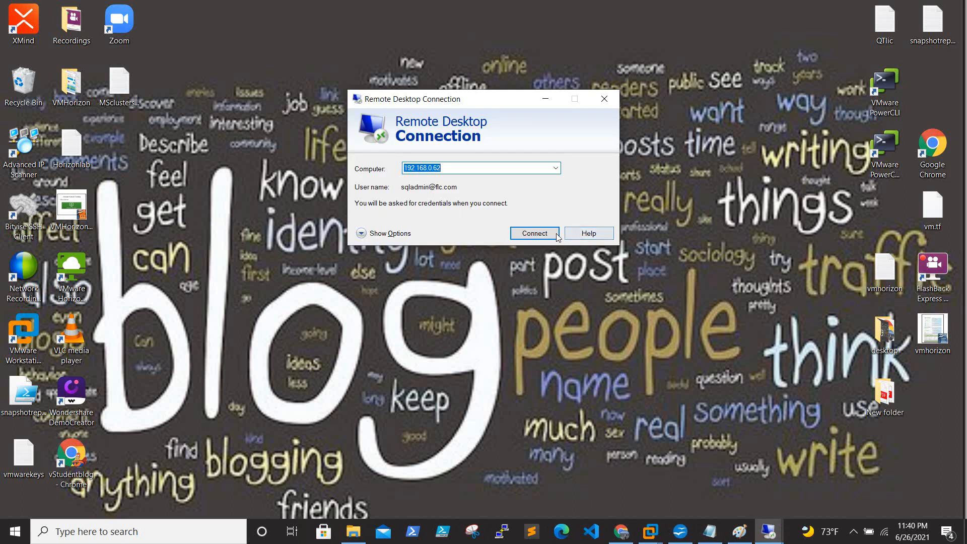
pyautogui.click(537, 237)
pyautogui.click(567, 237)
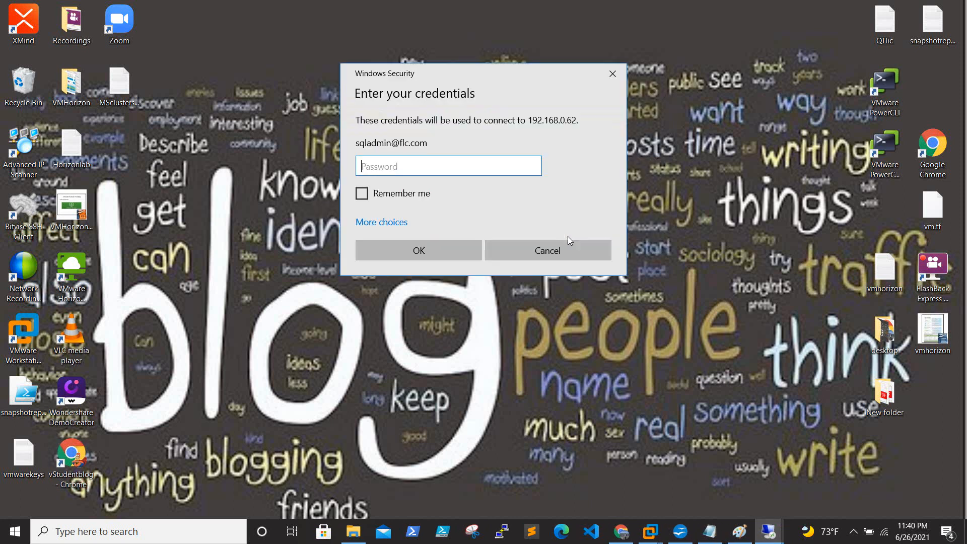
# Sign in to 192.168.0.62 as sqladmin by entering the account password, retyping it from scratch after the first entry.
pyautogui.write('••••••••••')
pyautogui.press('BackSpace')
pyautogui.press('BackSpace')
pyautogui.press('BackSpace')
pyautogui.press('BackSpace')
pyautogui.press('BackSpace')
pyautogui.press('BackSpace')
pyautogui.press('BackSpace')
pyautogui.press('BackSpace')
pyautogui.press('BackSpace')
pyautogui.press('BackSpace')
pyautogui.write('••••••••••••')
pyautogui.press('Return')
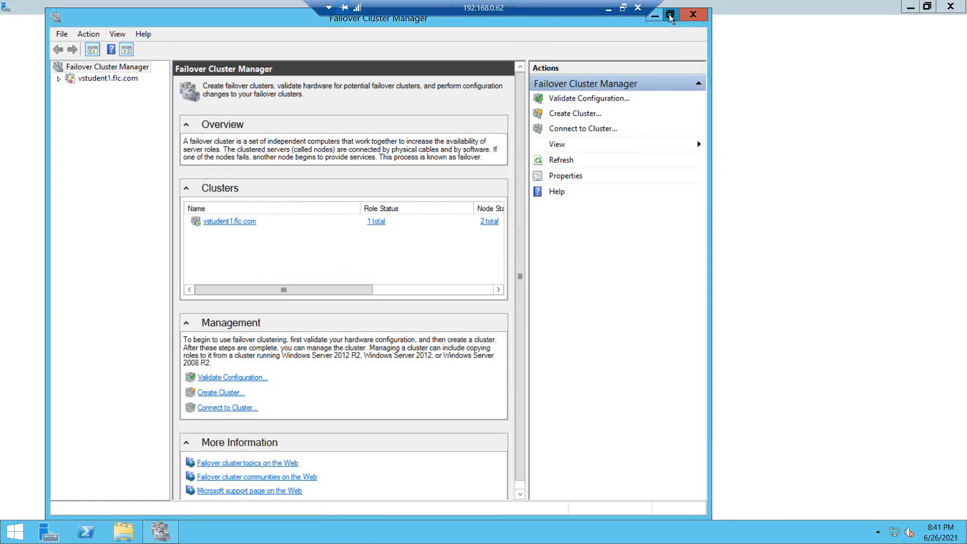
# Maximize the Failover Cluster Manager window and display the roles of the vstudent1.flc.com cluster.
pyautogui.click(670, 15)
pyautogui.click(7, 67)
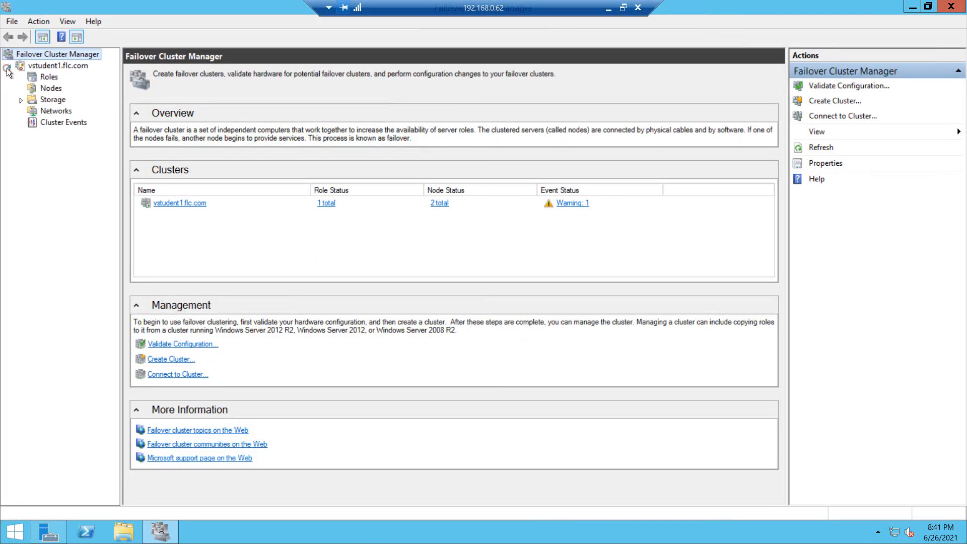
pyautogui.click(50, 78)
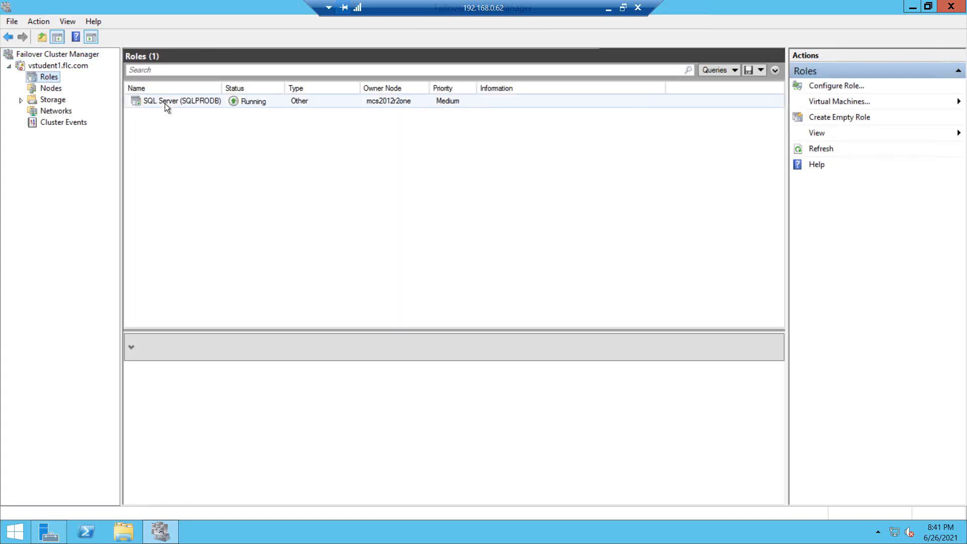
# Move the SQL Server (SQLPRODB) clustered role to the node mcs2012r2two by selecting the destination node manually.
pyautogui.click(154, 100)
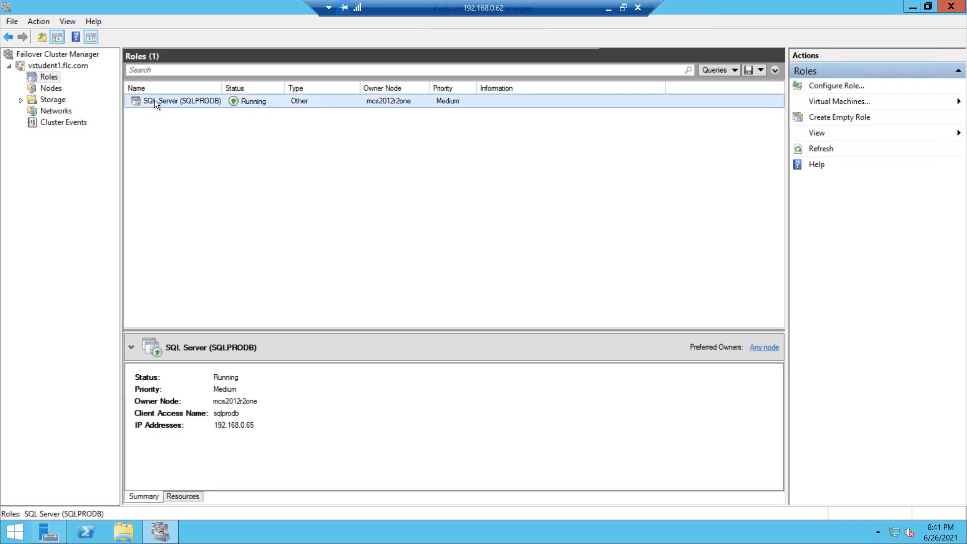
pyautogui.rightClick(154, 100)
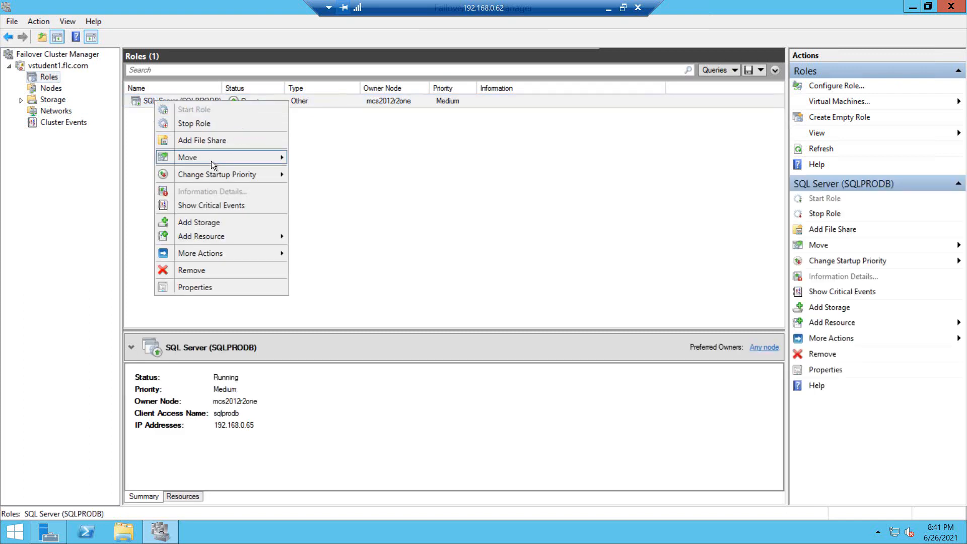
pyautogui.moveTo(210, 158)
pyautogui.click(346, 171)
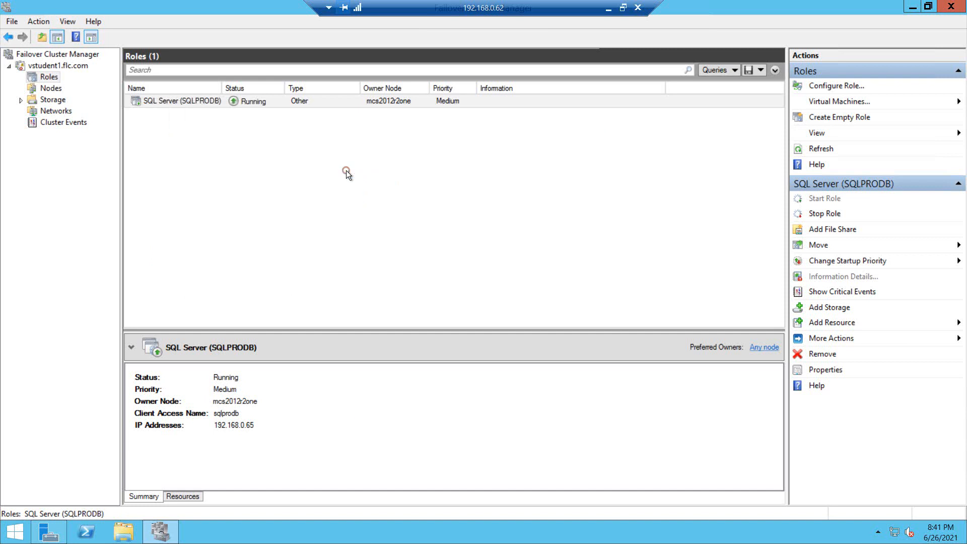
pyautogui.click(438, 217)
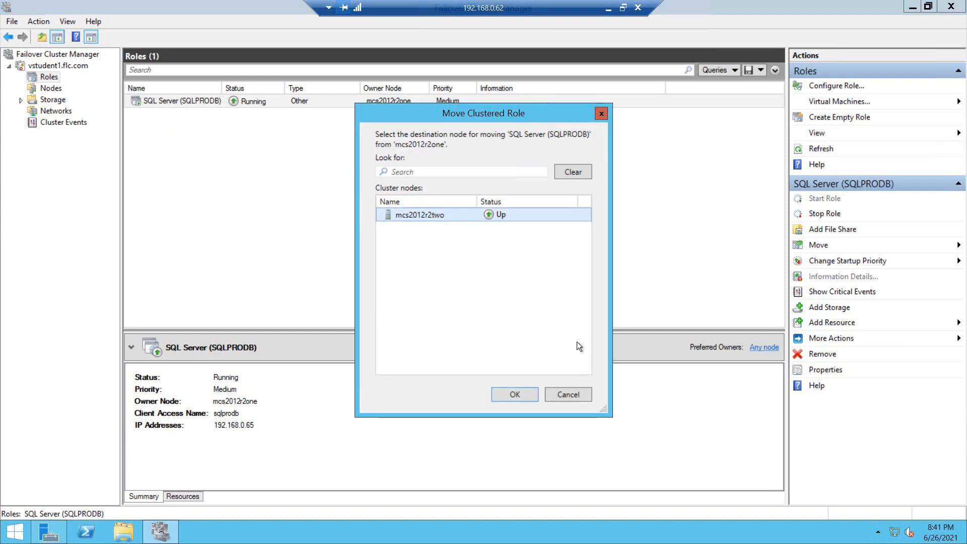
pyautogui.click(526, 395)
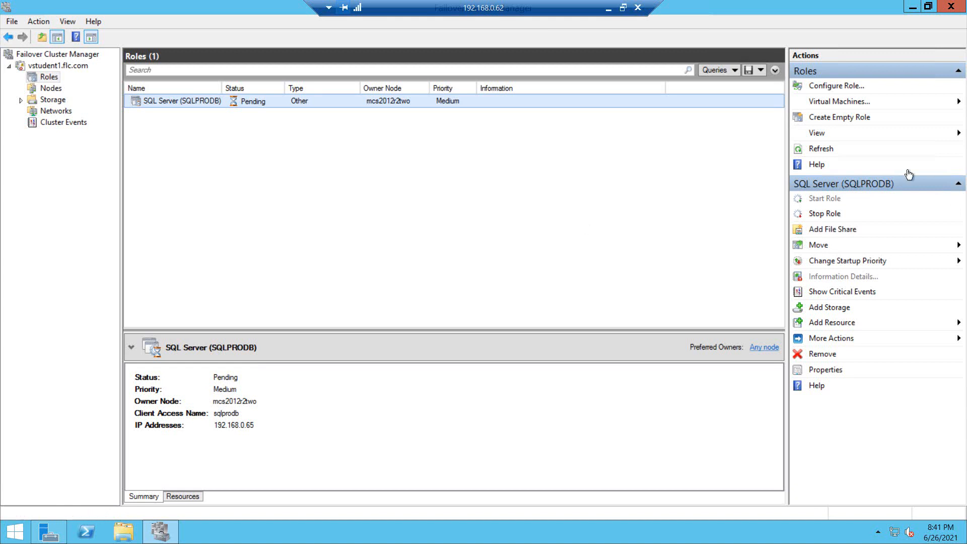
# Refresh the roles list, check the cluster's nodes and the SQLPRODB role's owner node, and minimize the 192.168.0.62 session.
pyautogui.click(831, 150)
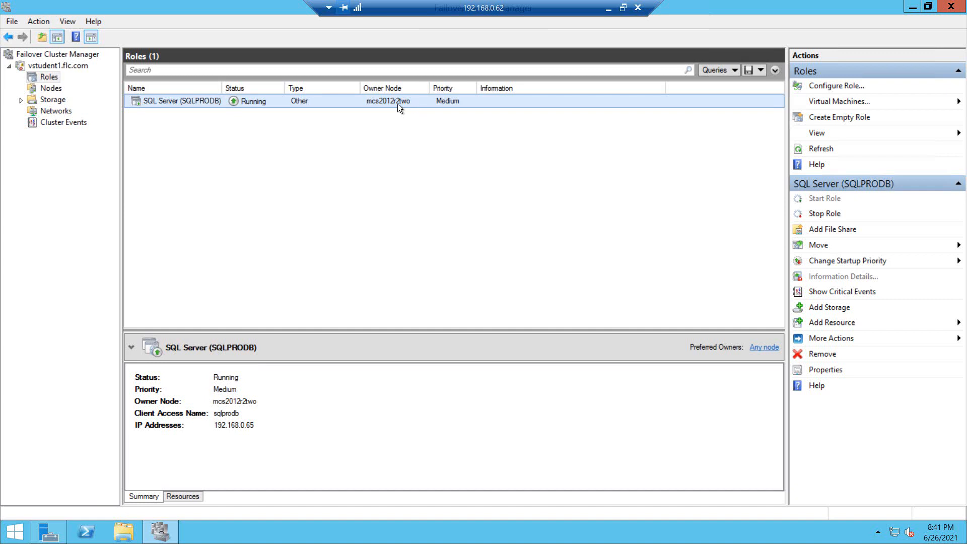
pyautogui.click(51, 88)
pyautogui.click(50, 76)
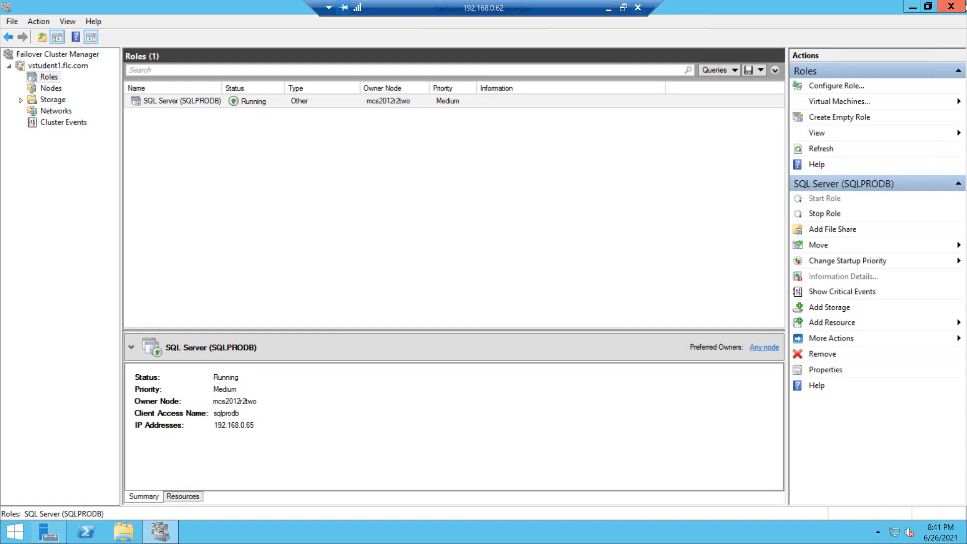
pyautogui.click(610, 7)
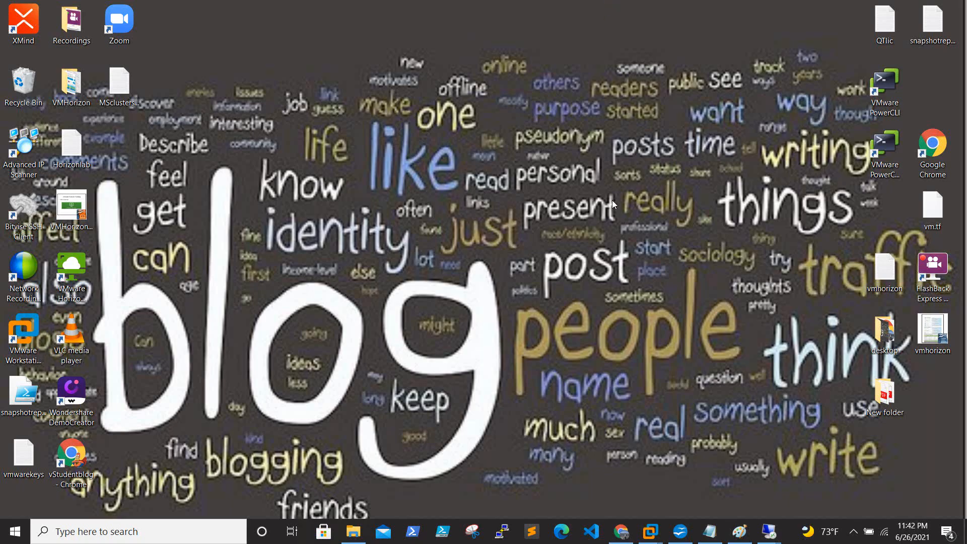
# Switch to the OpenOffice Writer document and review the Step 1 plan, highlighting items 1 to 5 and items 6 and 7.
pyautogui.click(680, 531)
pyautogui.scroll(10, 385, 274)
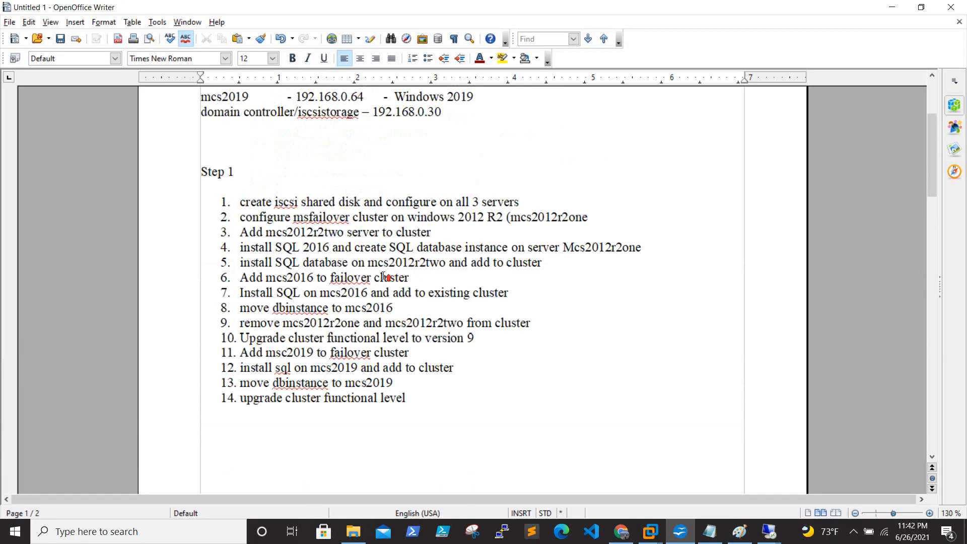
pyautogui.moveTo(243, 294); pyautogui.dragTo(652, 299)
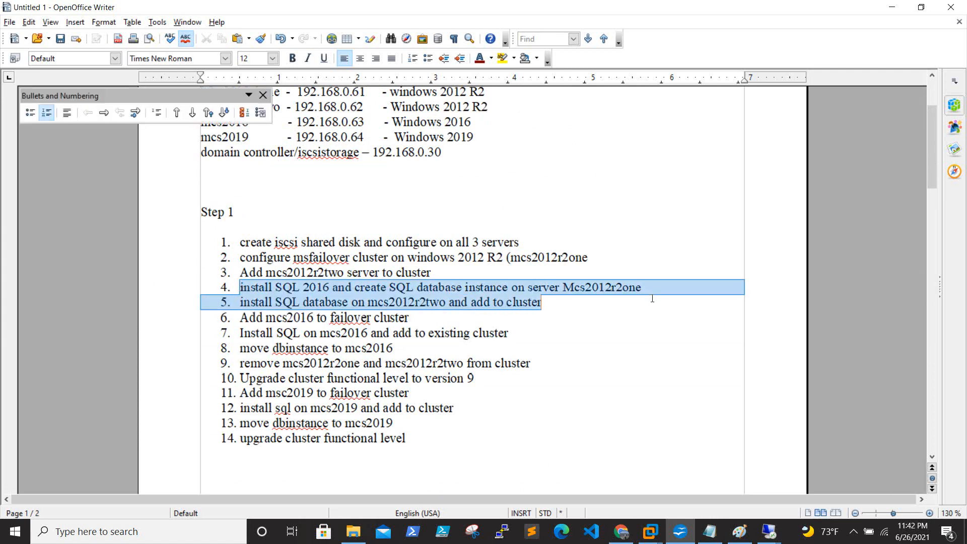
pyautogui.click(591, 287)
pyautogui.moveTo(541, 303); pyautogui.dragTo(214, 243)
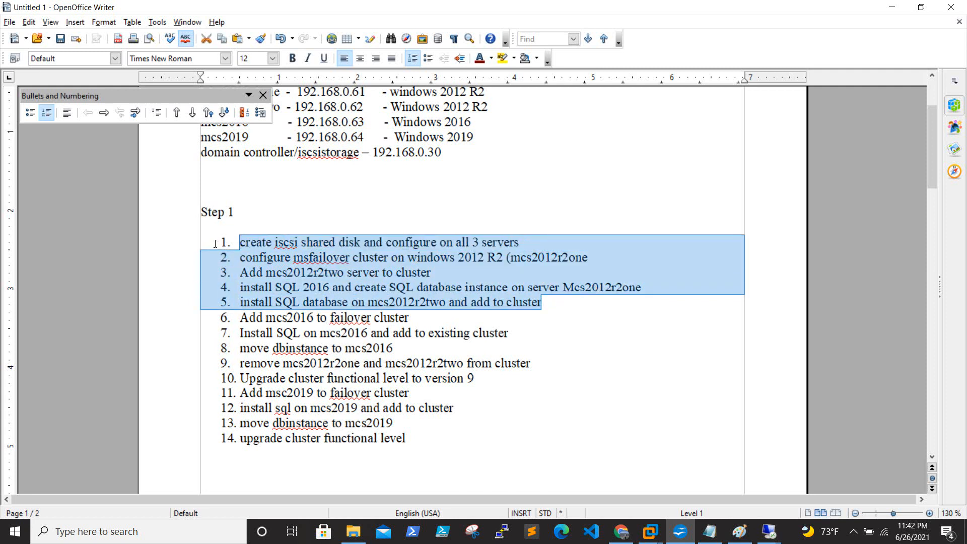
pyautogui.click(291, 317)
pyautogui.moveTo(220, 315); pyautogui.dragTo(523, 332)
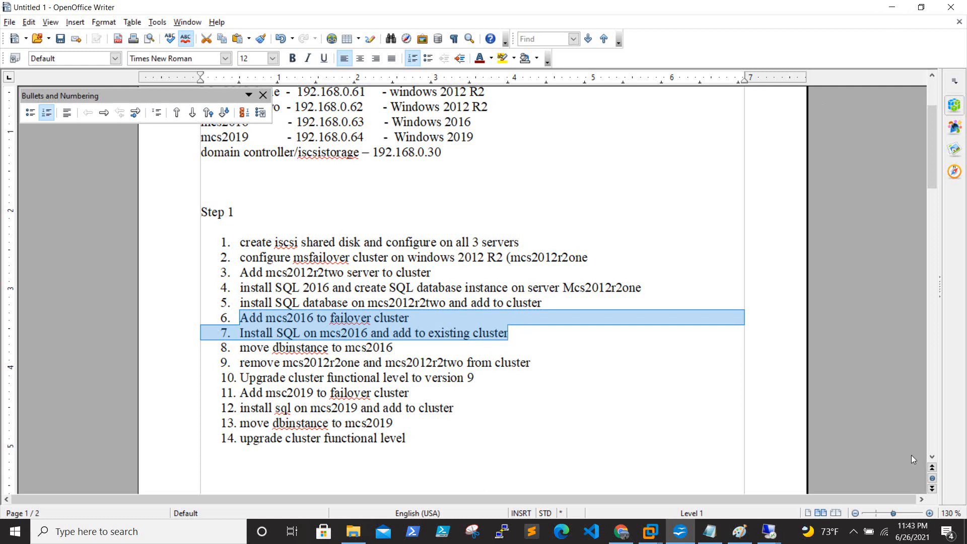
pyautogui.click(853, 531)
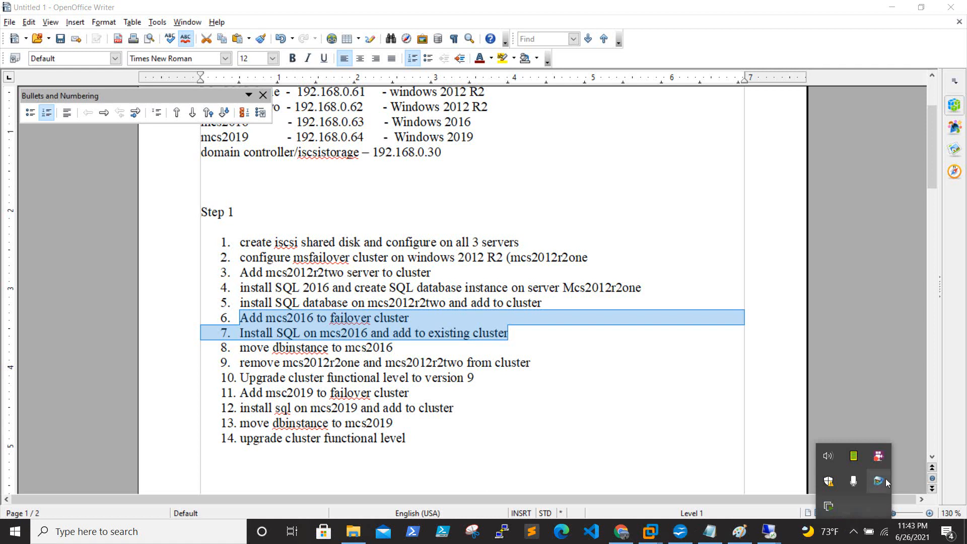
pyautogui.rightClick(878, 458)
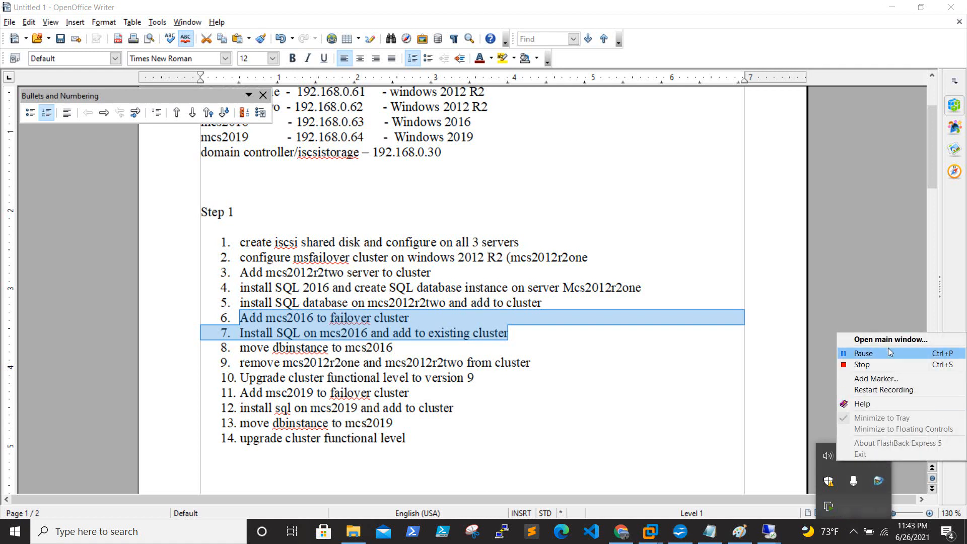